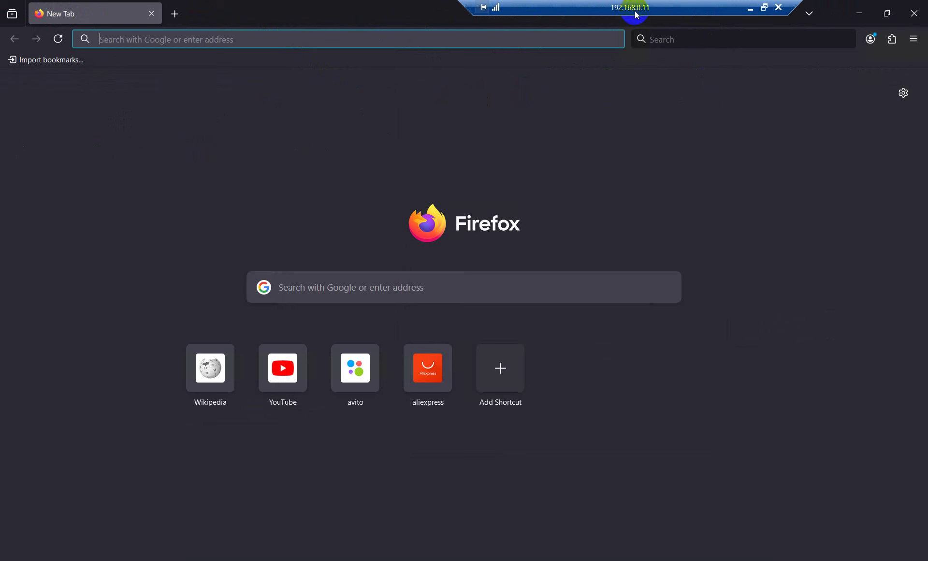
- Open the Customize Firefox page from the toolbar's right-click Customize Toolbar option
click(872, 39)
click(467, 21)
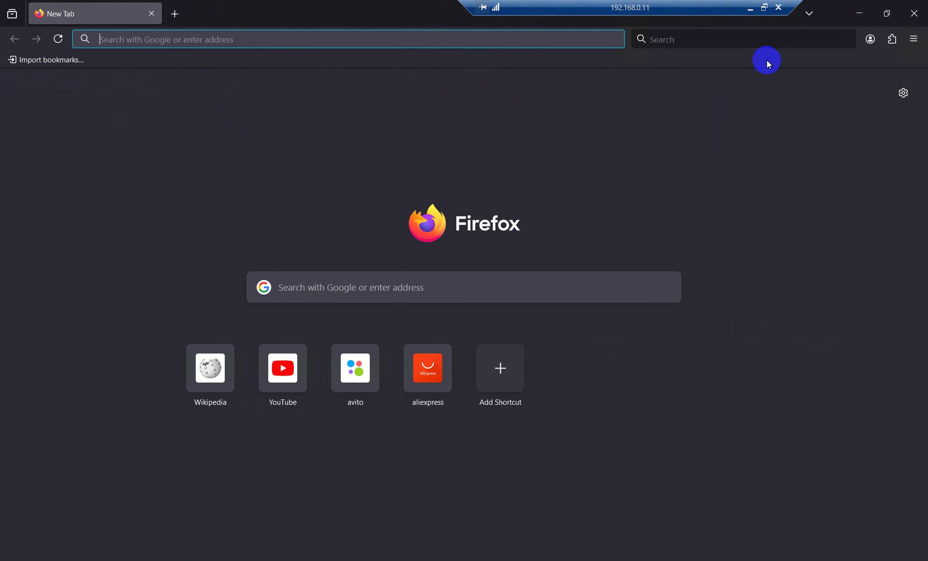
right_click(365, 65)
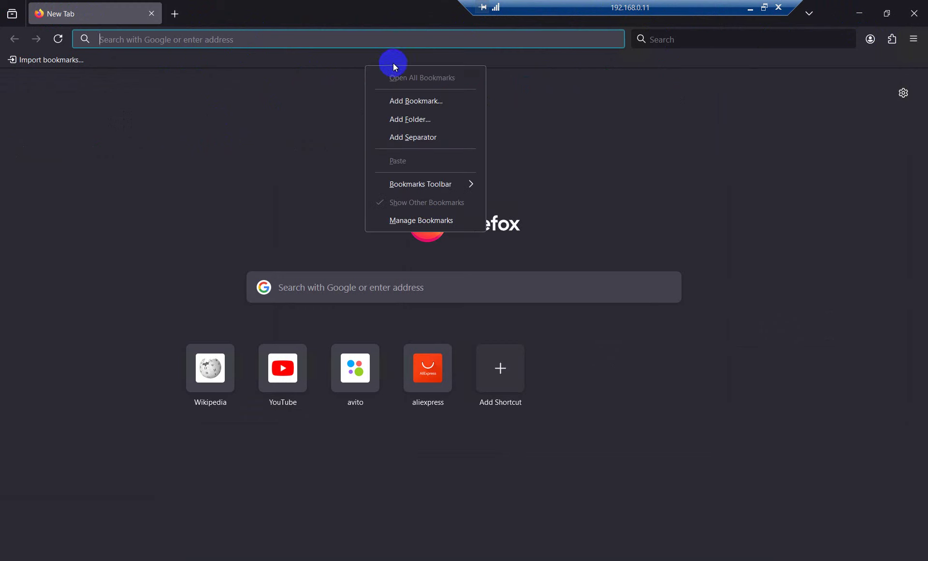
click(580, 61)
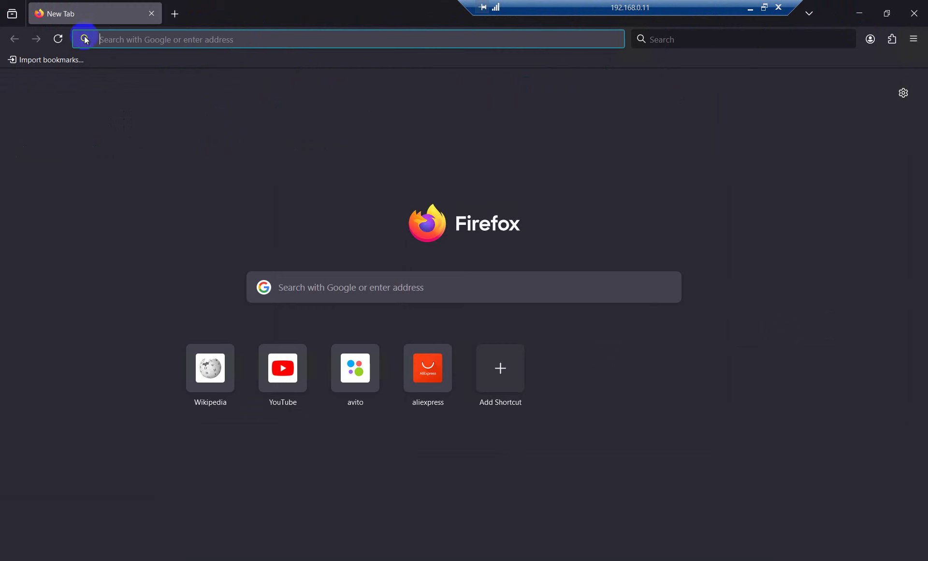
right_click(629, 36)
click(712, 131)
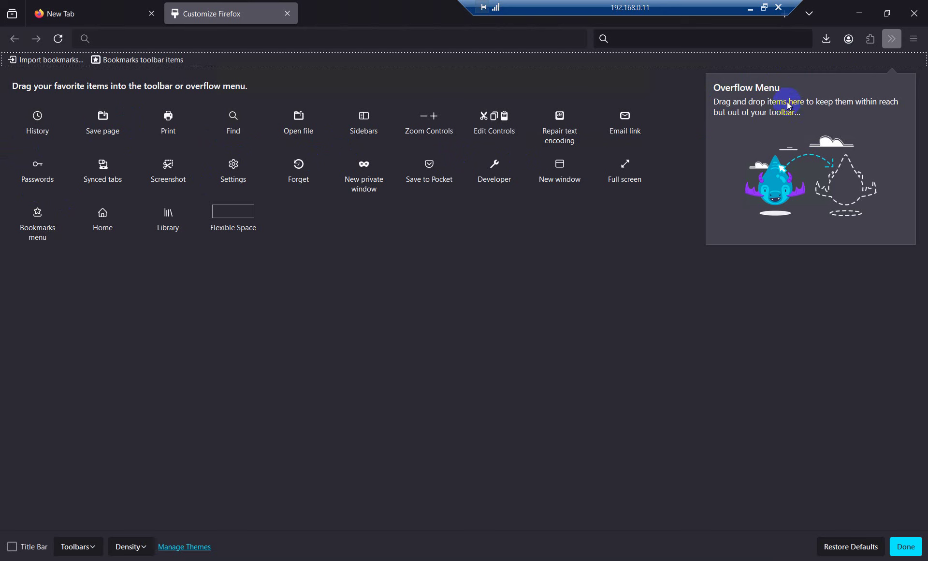
- Move Account, Zoom Controls and Developer into the overflow menu
drag(850, 39, 779, 104)
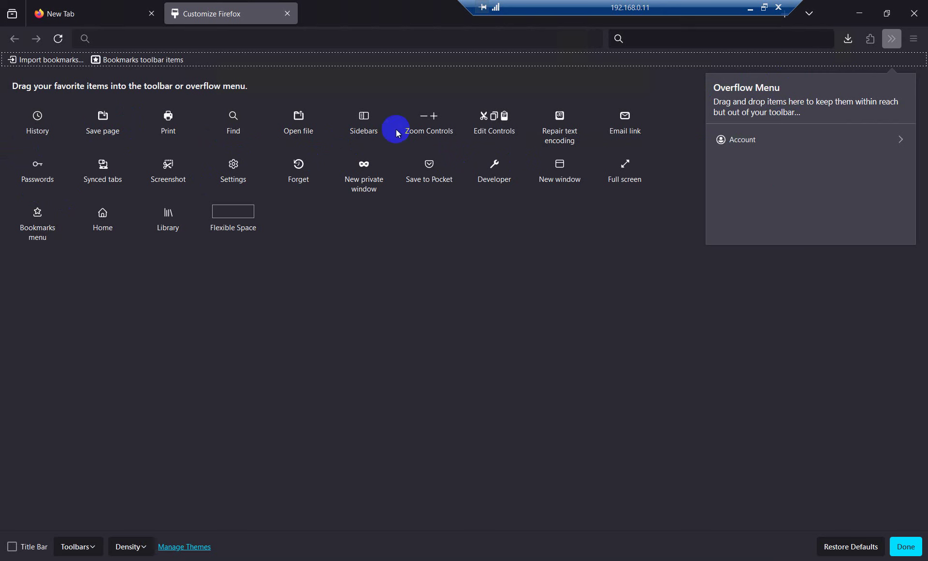
drag(437, 122, 779, 163)
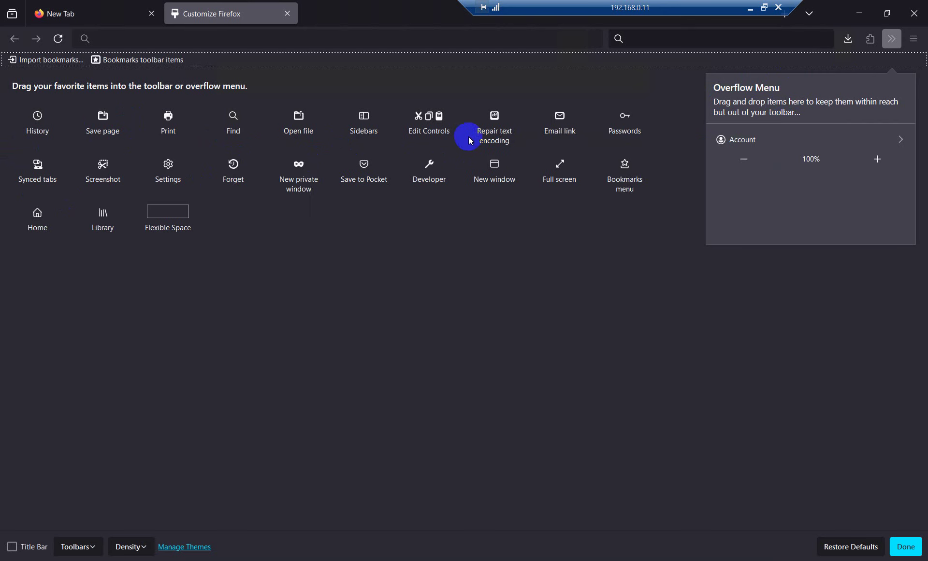
drag(430, 172, 785, 205)
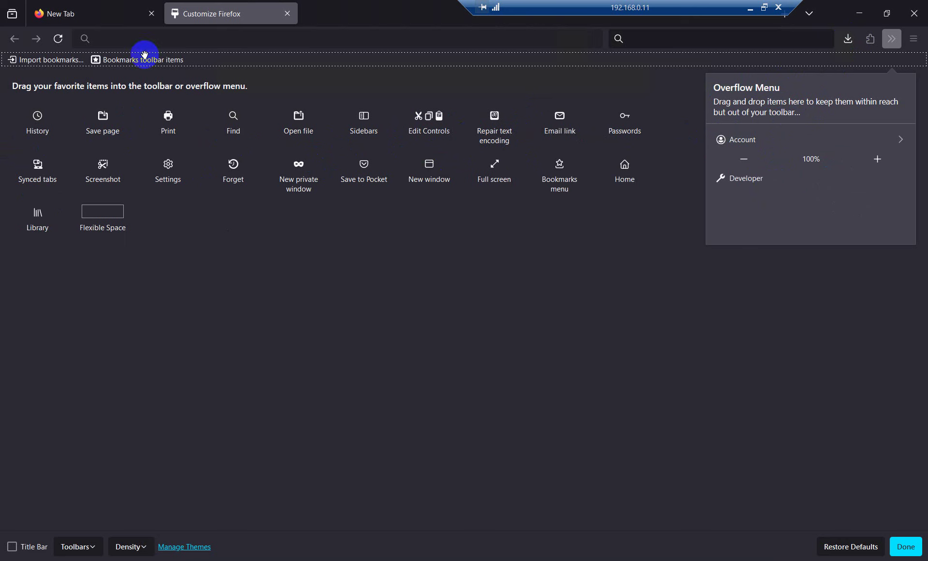
- Add the History item to the toolbar beside Downloads
click(848, 38)
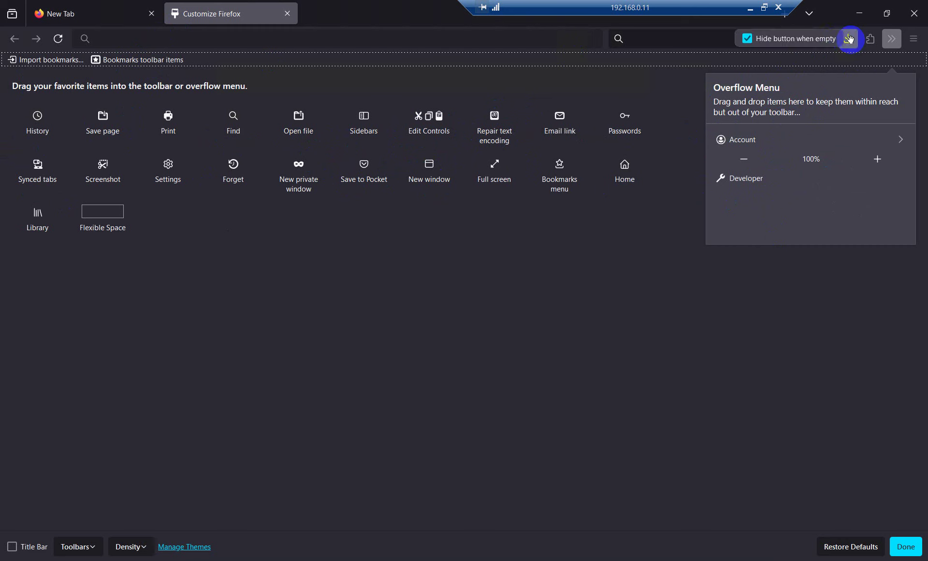
click(849, 39)
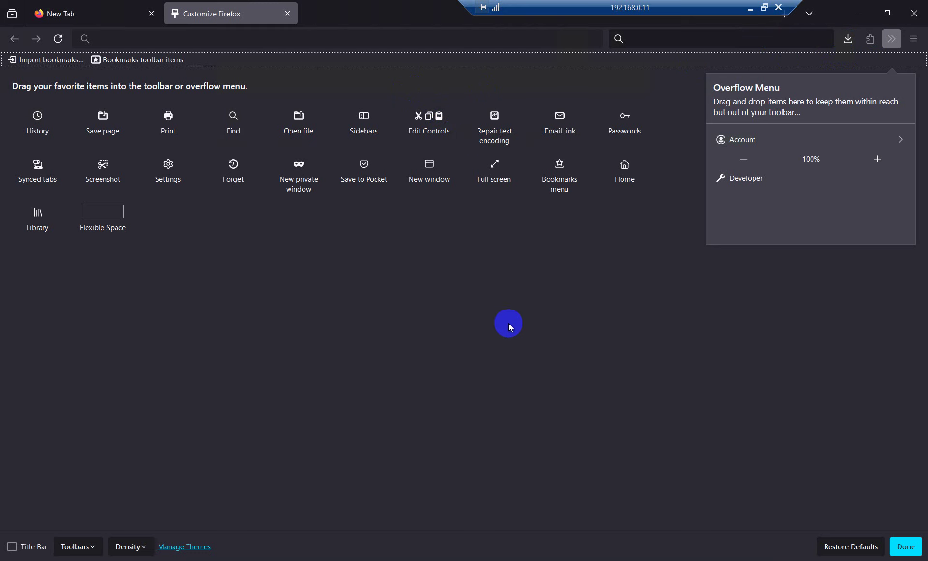
mouse_move(670, 40)
mouse_down()
mouse_move(696, 39)
mouse_move(219, 80)
mouse_move(117, 39)
mouse_move(647, 53)
mouse_move(646, 44)
mouse_move(661, 44)
mouse_up()
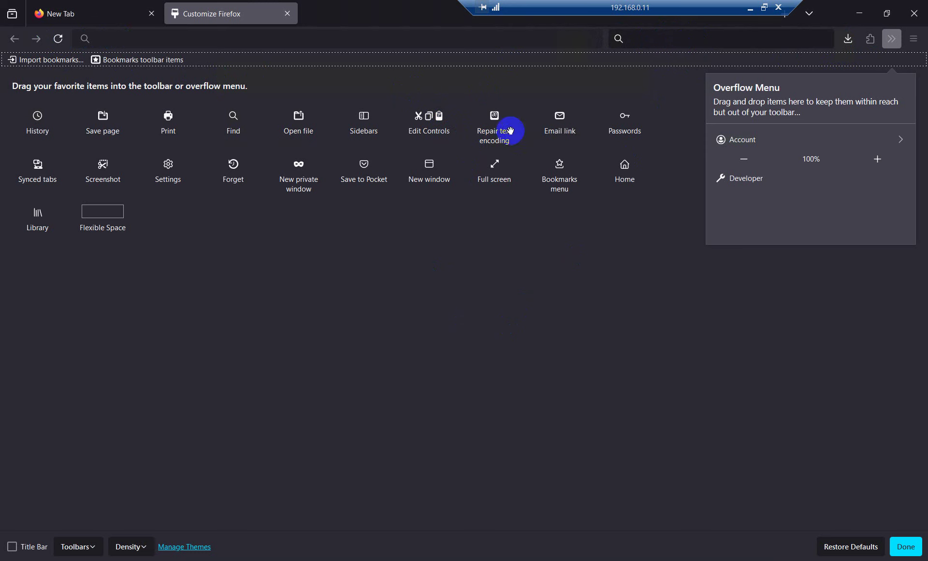
drag(36, 118, 854, 44)
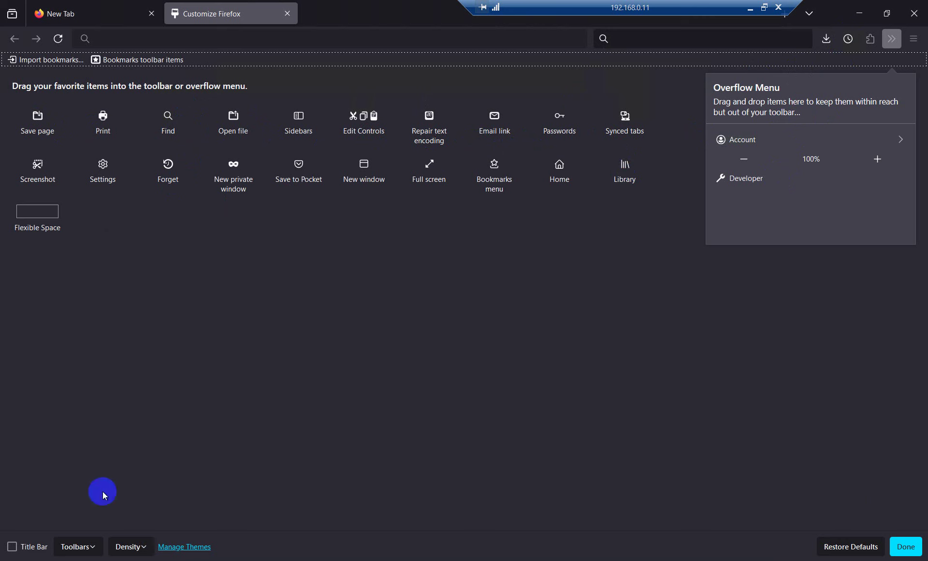
- Look over the Density and Toolbars choices without changing them and finish customizing
click(132, 548)
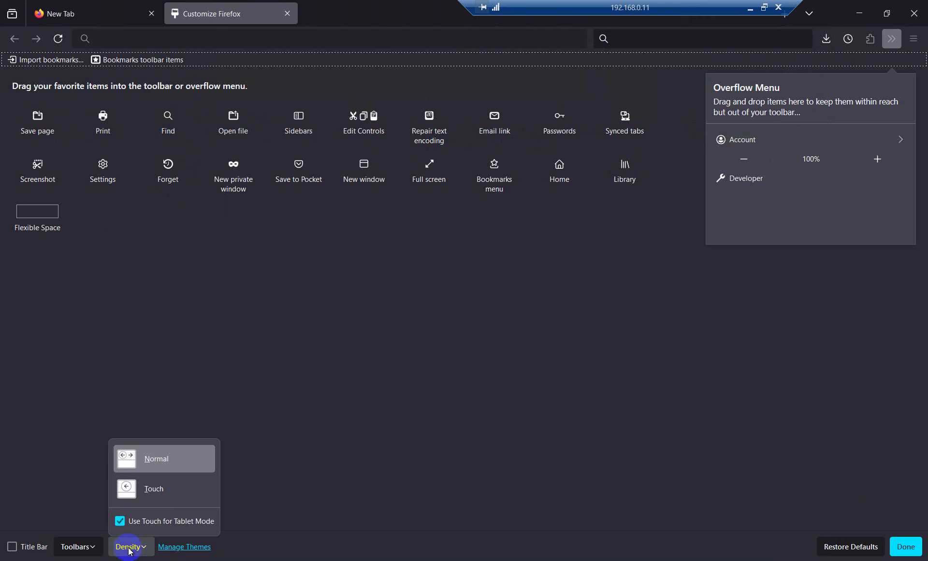
click(77, 547)
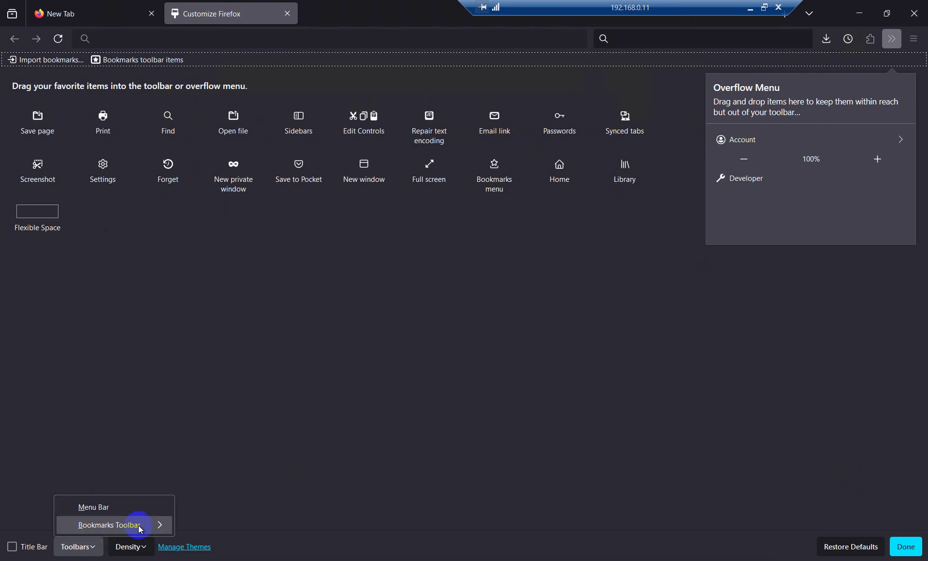
click(122, 553)
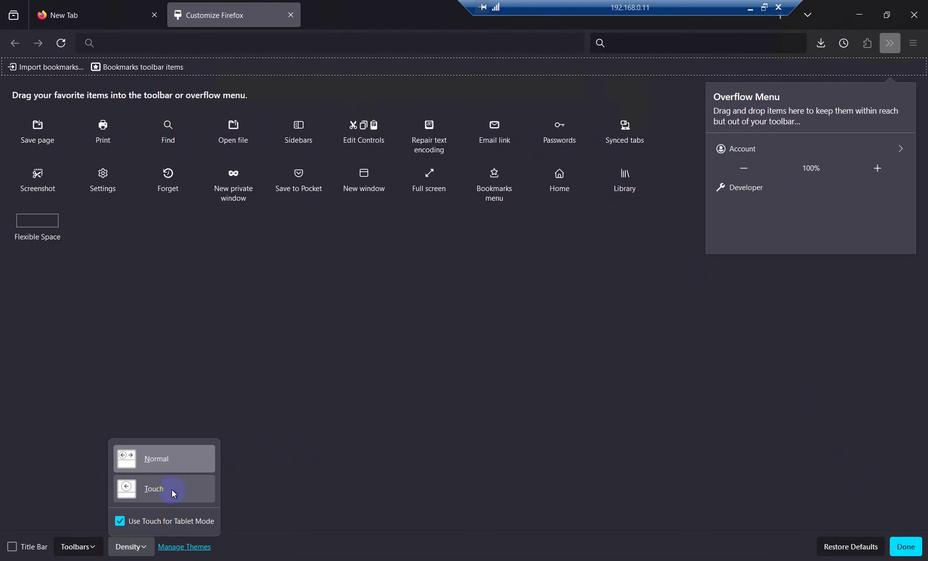
click(493, 431)
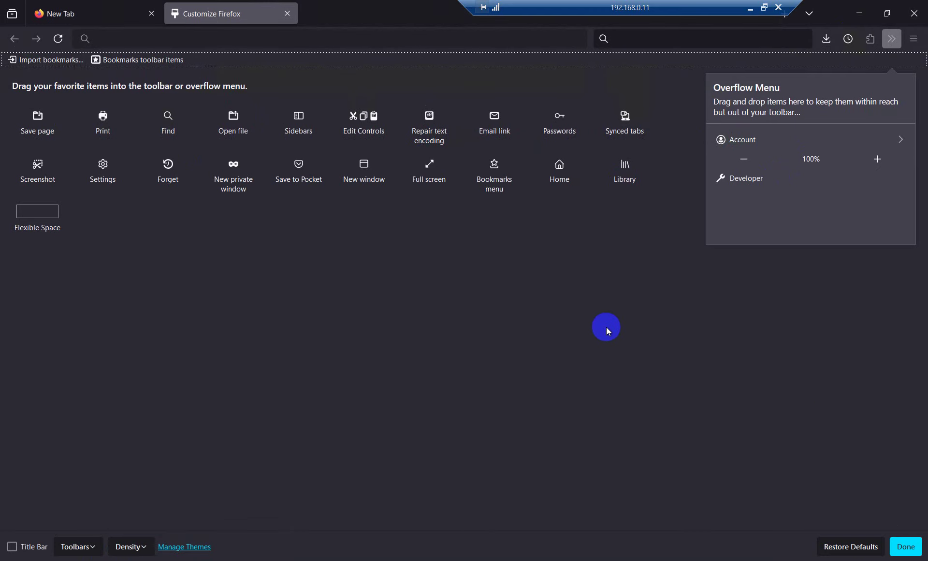
click(904, 546)
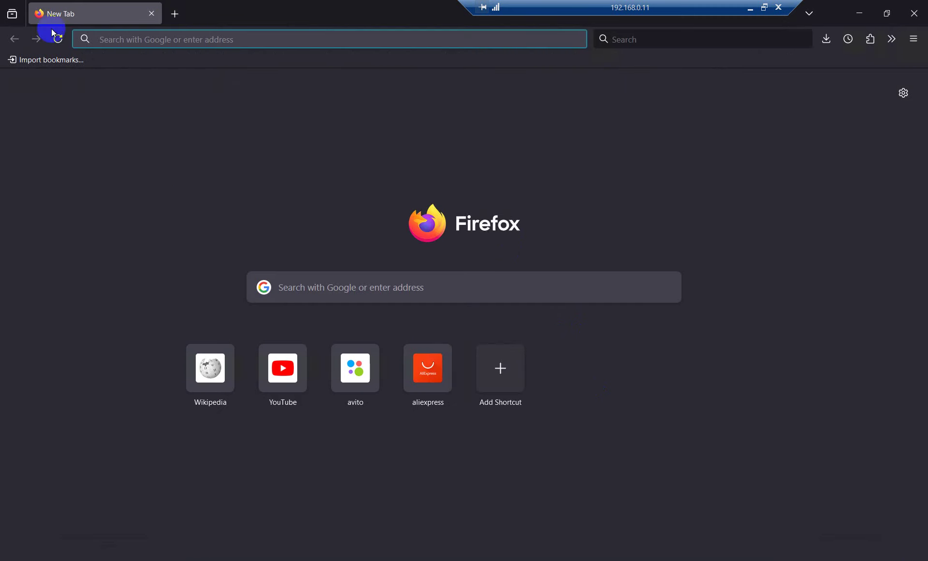
- Remove Firefox View and Import bookmarks from the toolbars, then open Settings from the ≡ menu
right_click(12, 16)
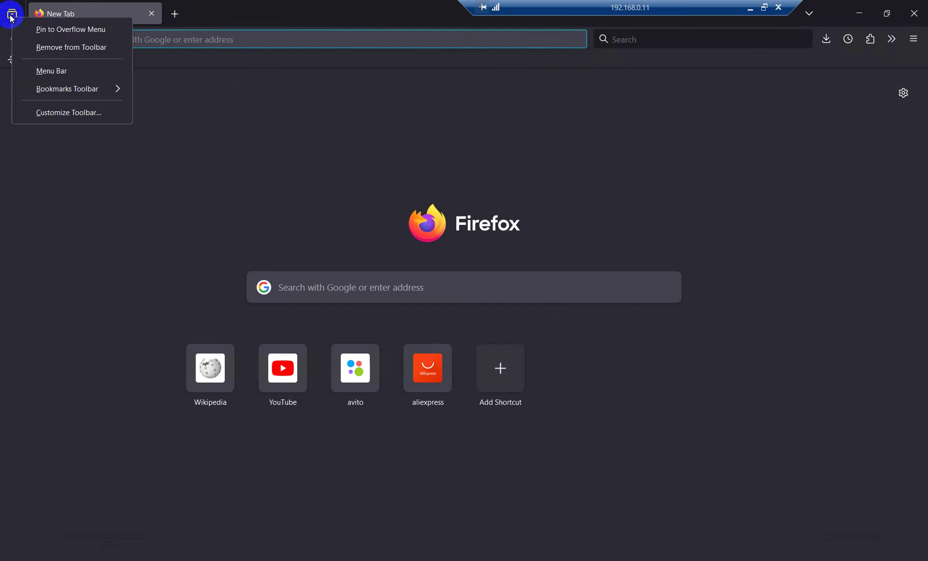
click(73, 48)
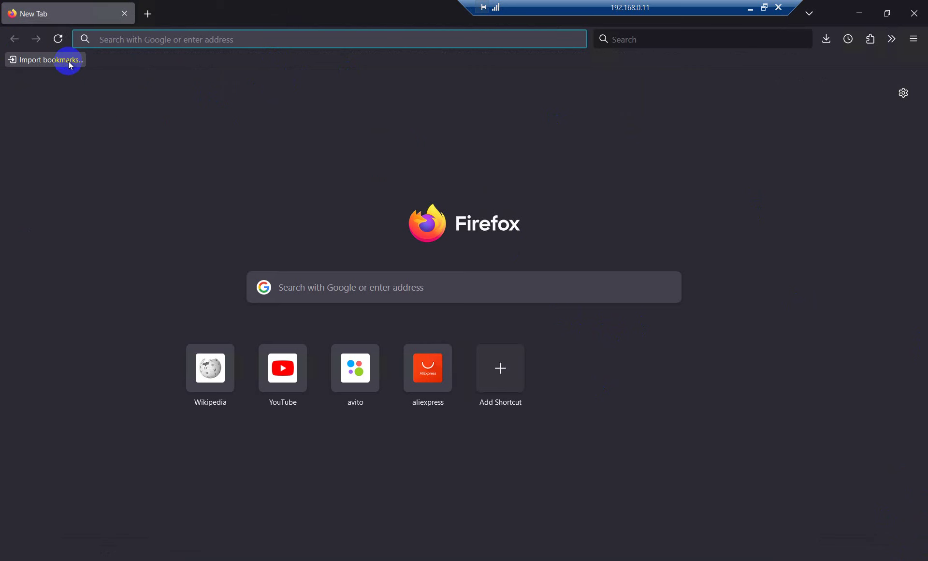
right_click(69, 61)
click(128, 92)
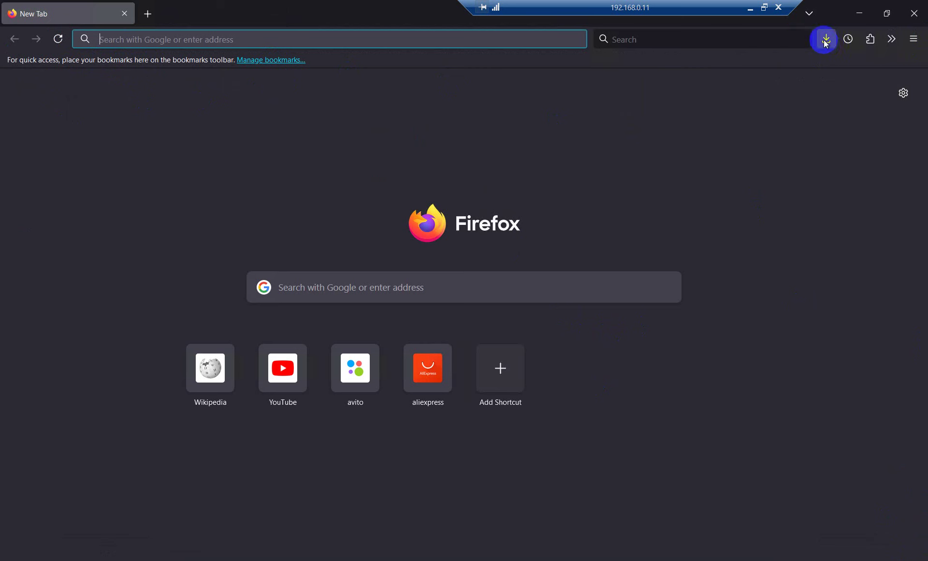
click(913, 41)
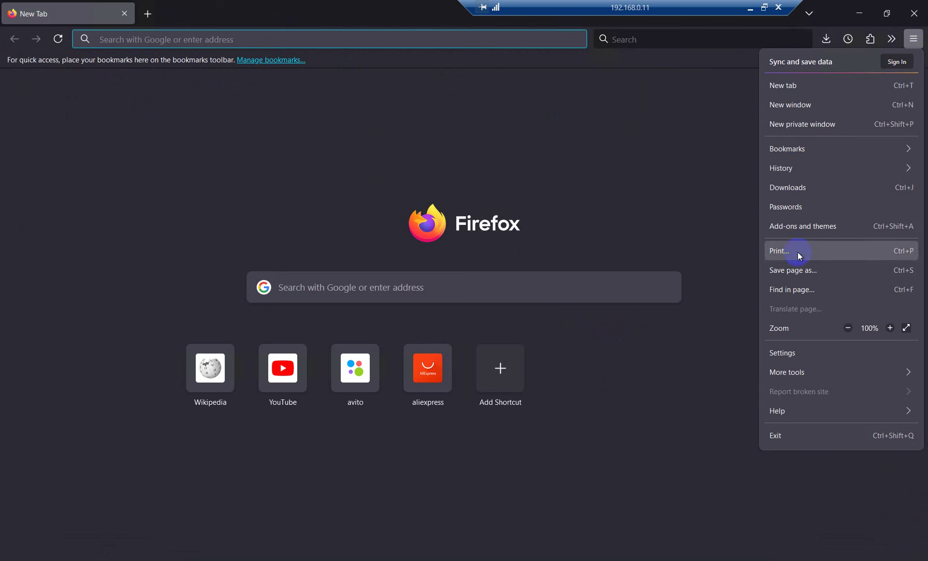
click(803, 355)
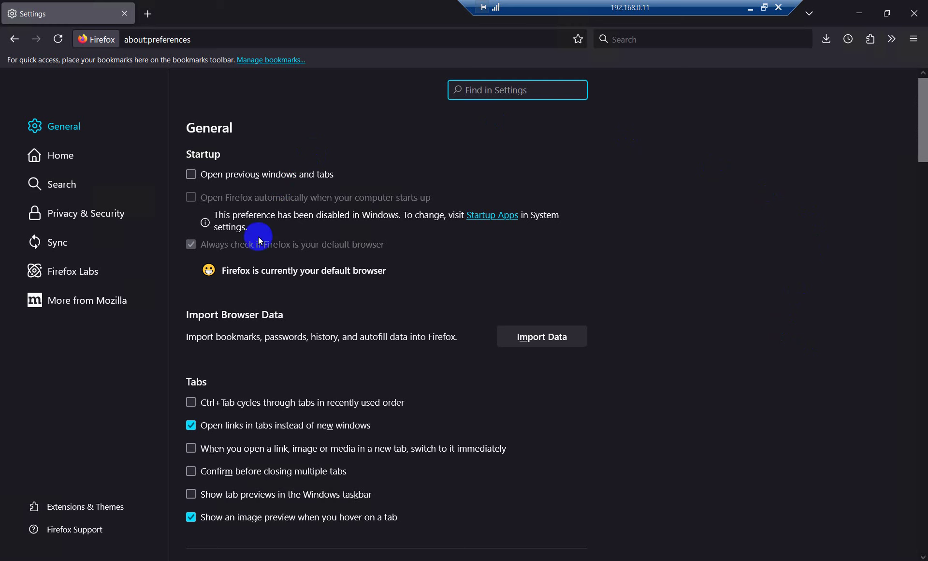
- Turn on reopening previous windows and tabs at startup
click(235, 174)
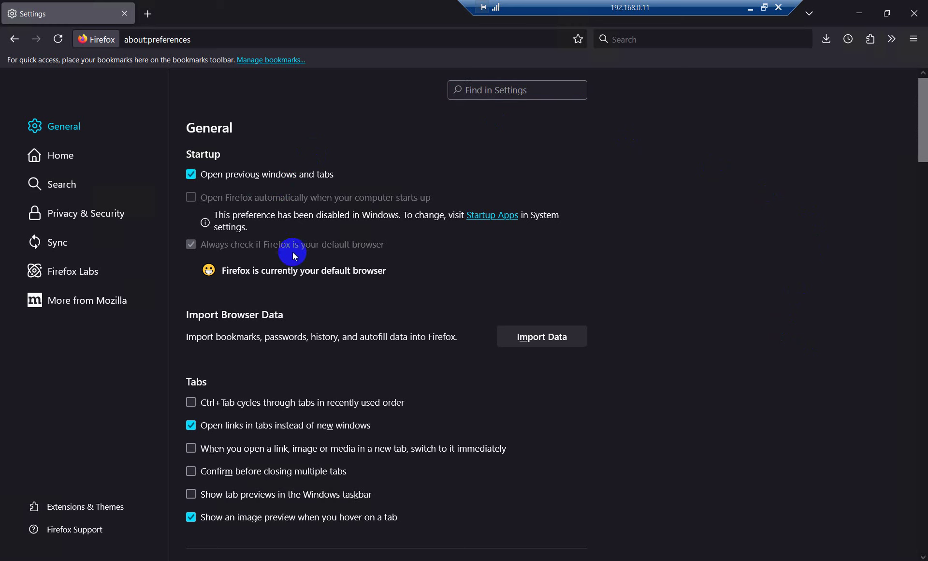
scroll(391, 254, down, 3)
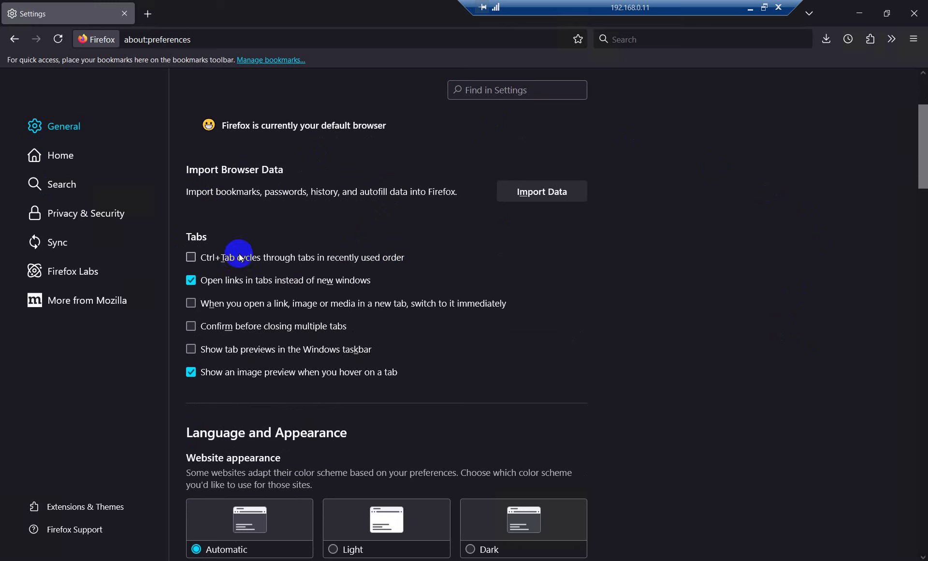
scroll(269, 393, down, 4)
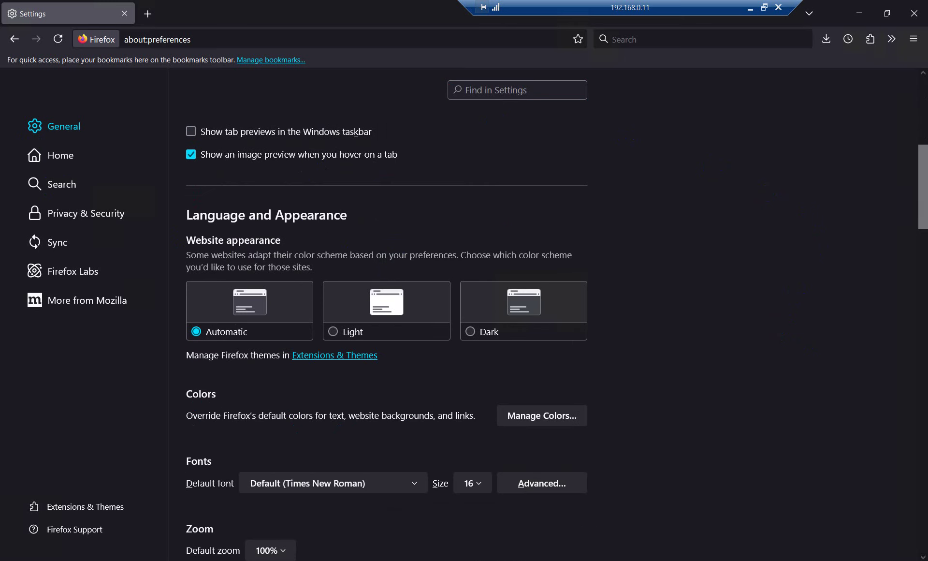
scroll(400, 274, down, 3)
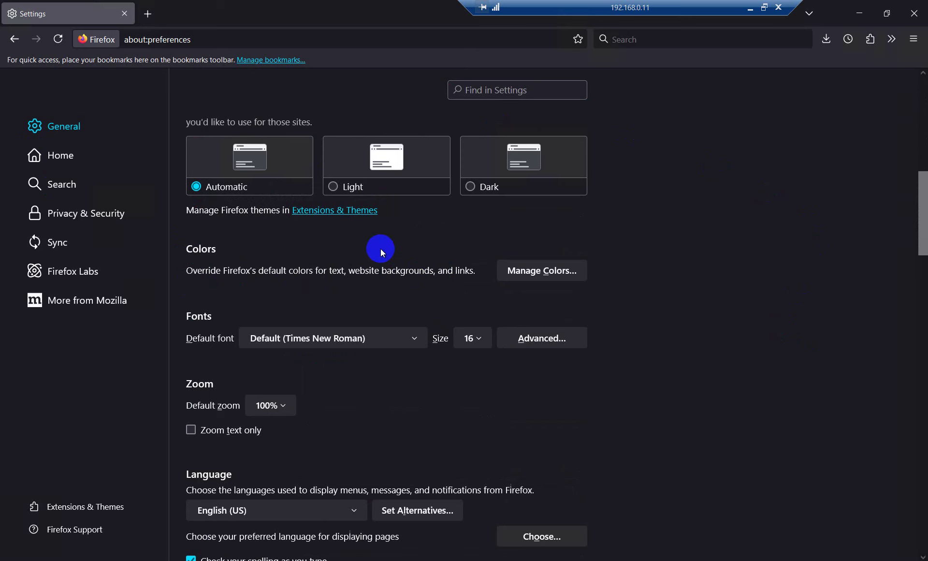
scroll(405, 248, down, 3)
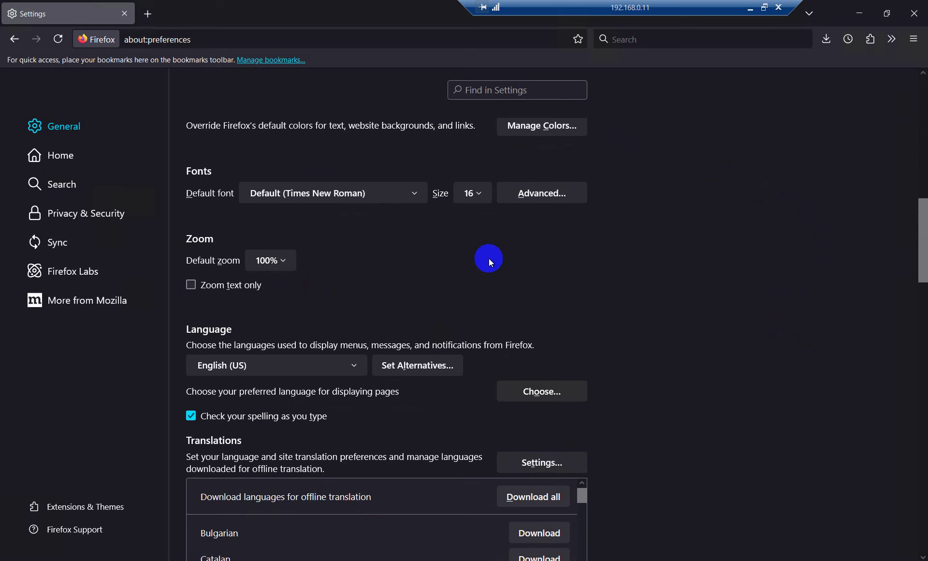
scroll(489, 258, down, 1)
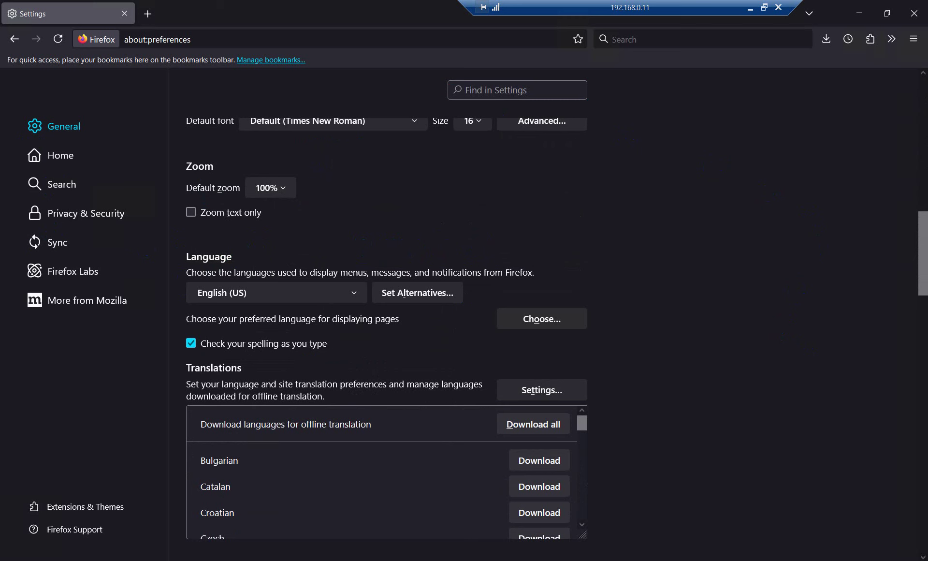
- Glance at alternative language settings, then scroll down to Files and Applications downloads
click(462, 219)
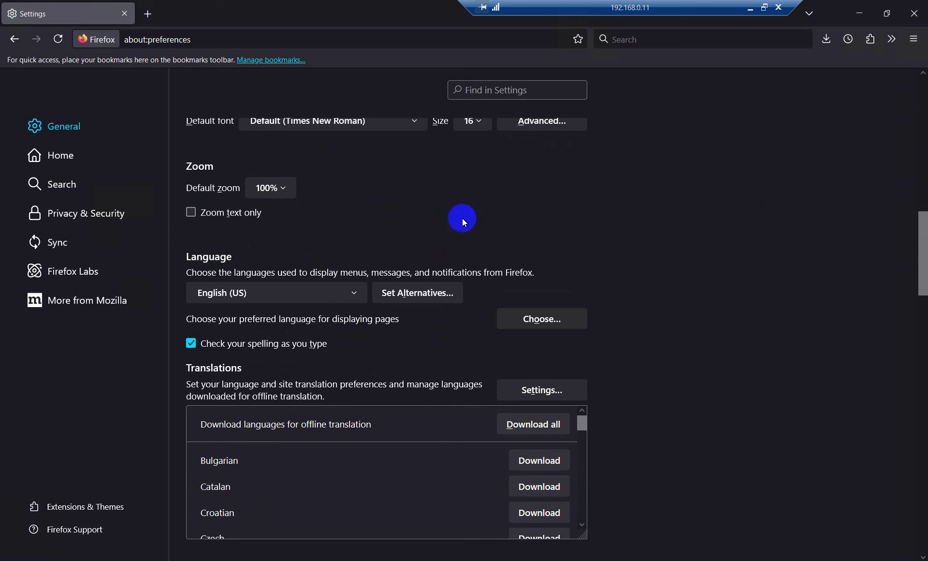
click(420, 292)
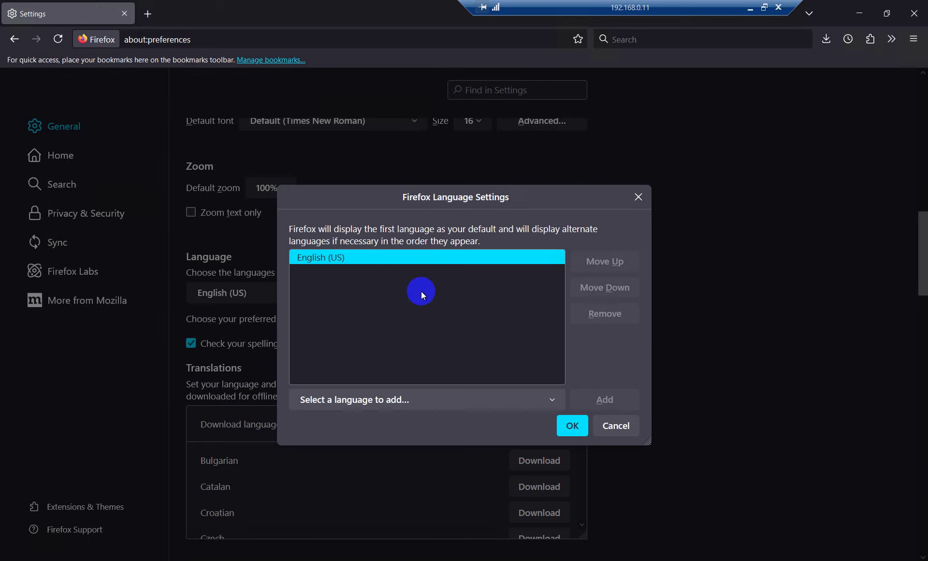
key(Escape)
scroll(628, 288, down, 3)
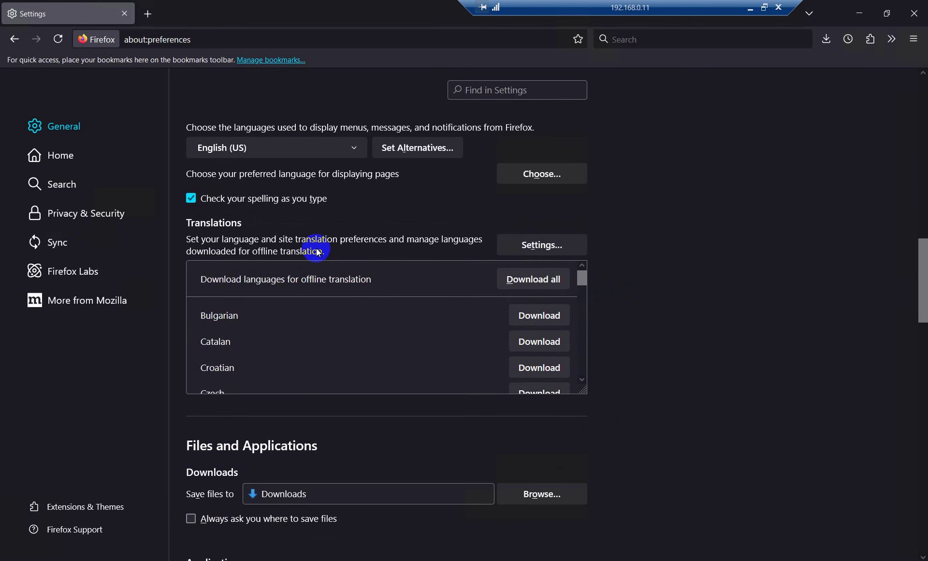
scroll(631, 294, down, 2)
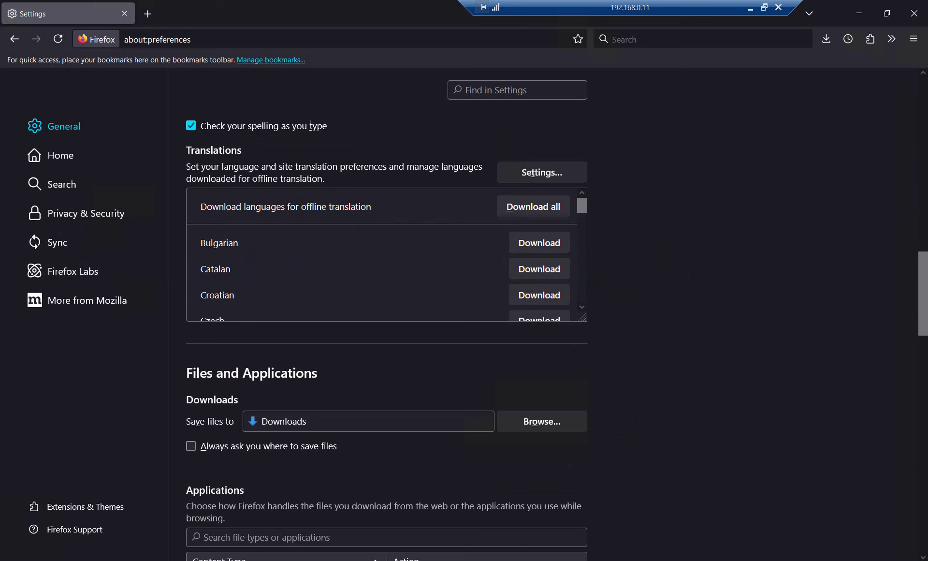
scroll(657, 229, down, 5)
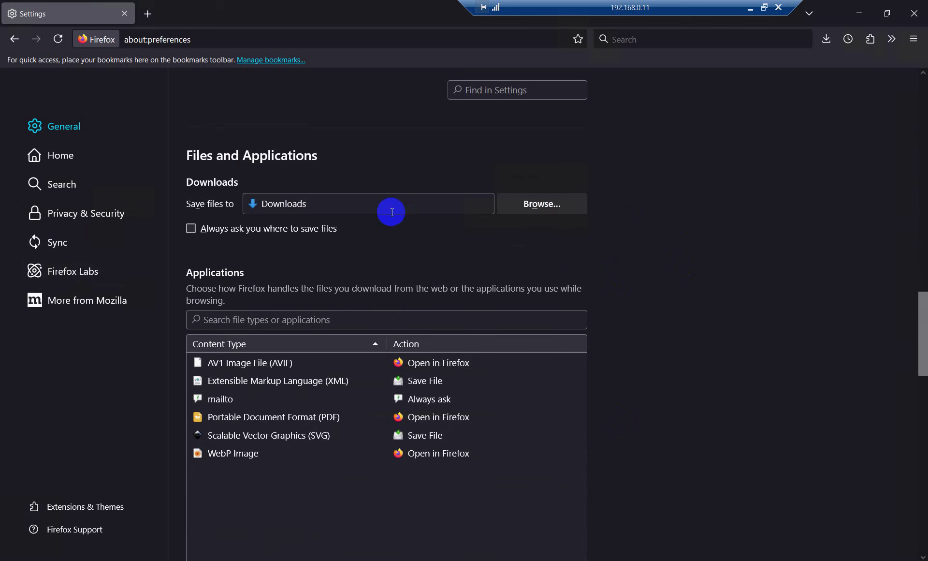
- Turn on always asking where to save downloaded files
click(297, 231)
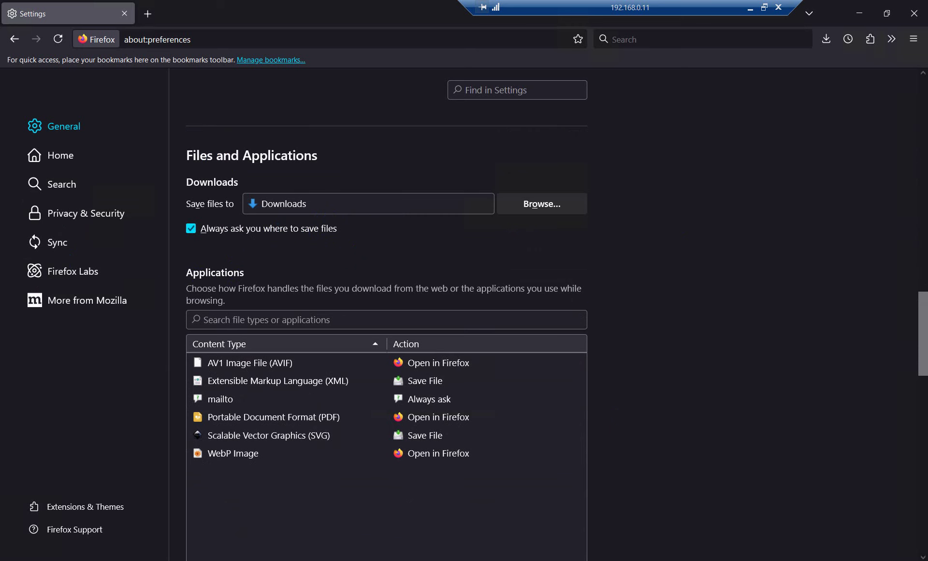
scroll(637, 272, down, 3)
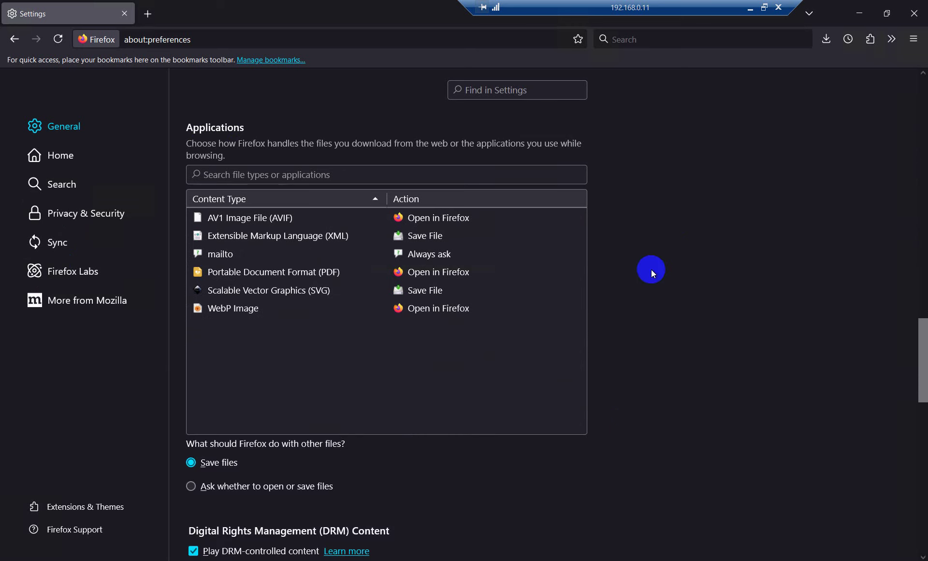
scroll(657, 268, down, 2)
scroll(666, 267, down, 5)
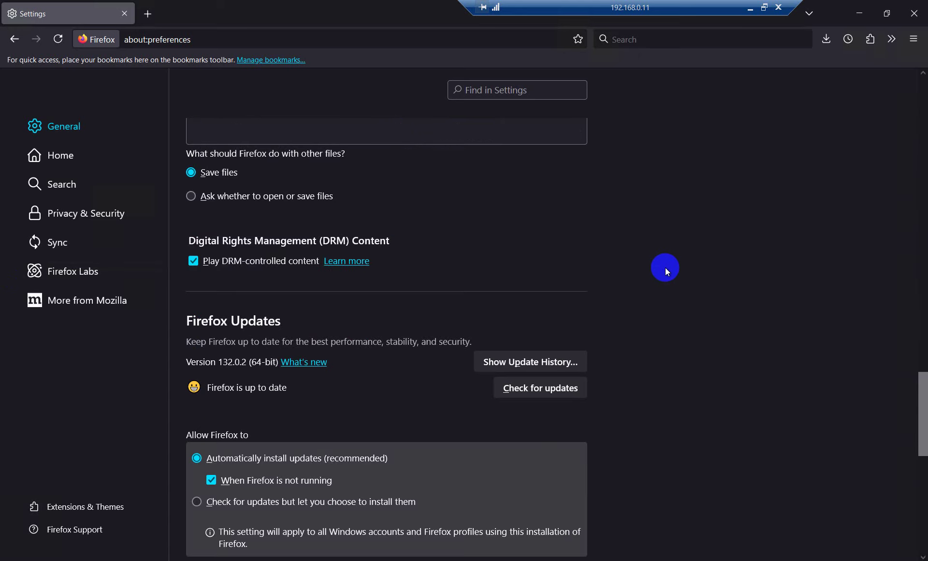
scroll(657, 271, down, 2)
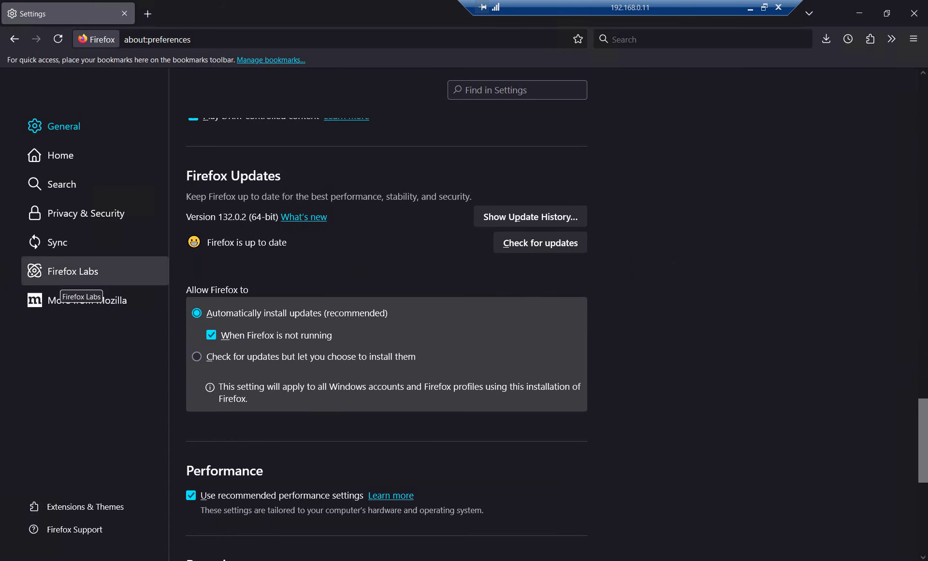
scroll(539, 267, down, 6)
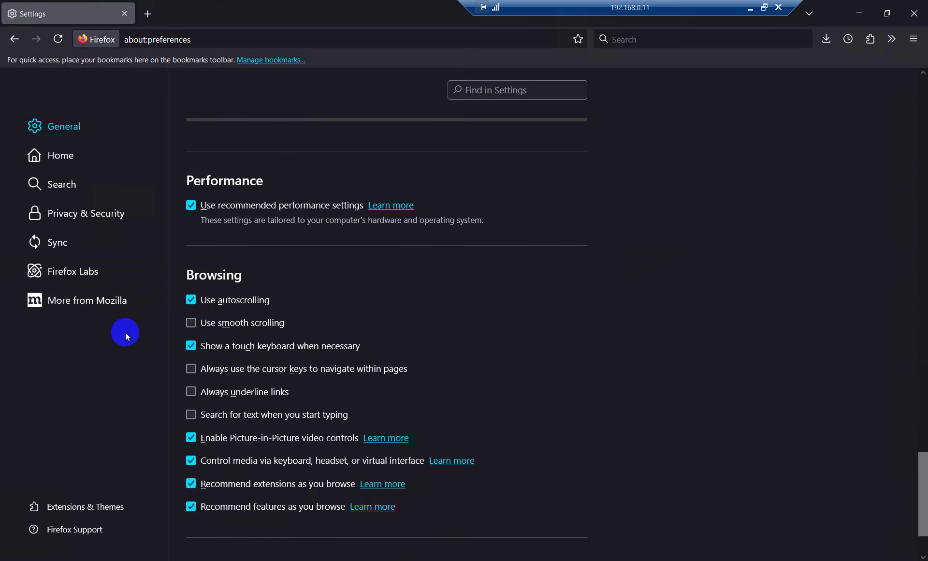
- Turn off touch keyboard, Picture-in-Picture controls, media control and browsing recommendations
click(213, 437)
click(214, 461)
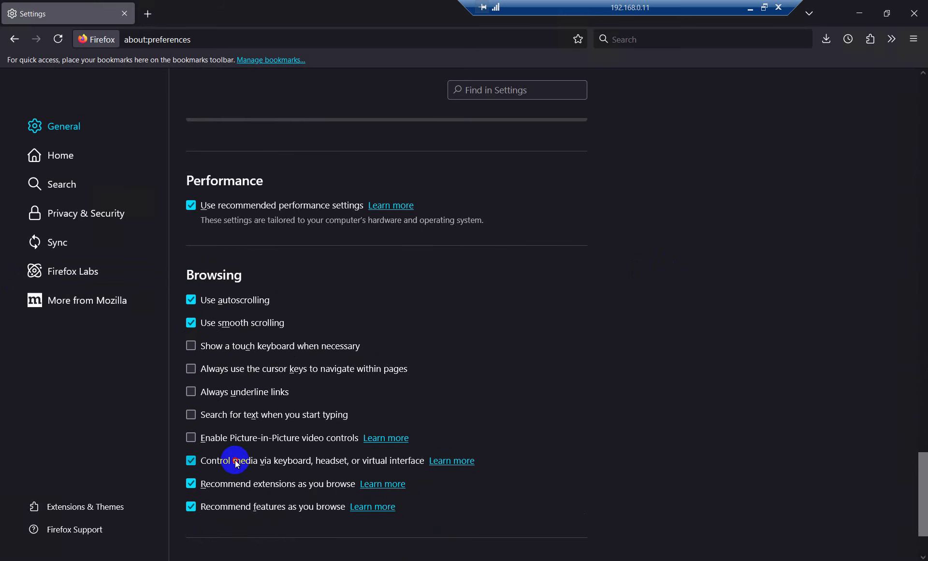
click(216, 484)
click(240, 508)
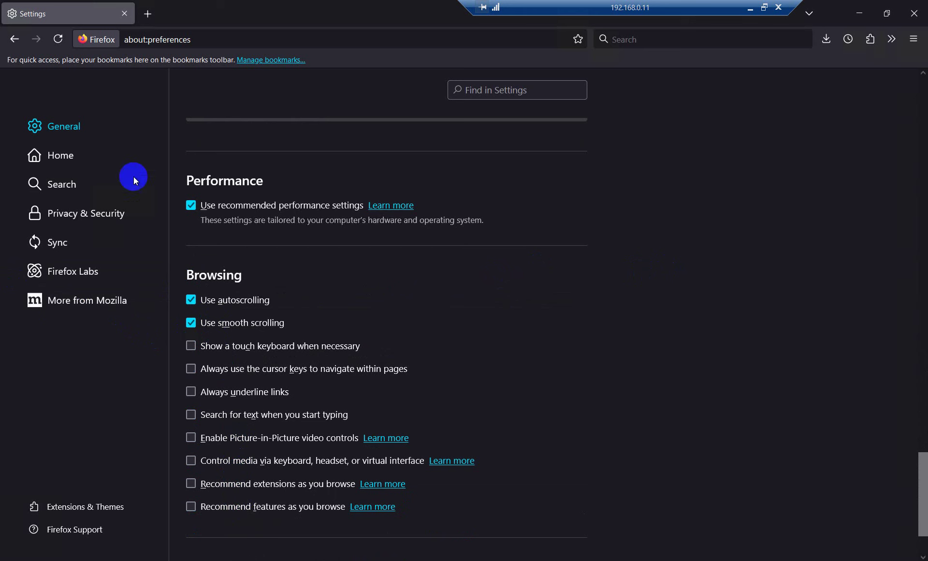
scroll(497, 305, down, 2)
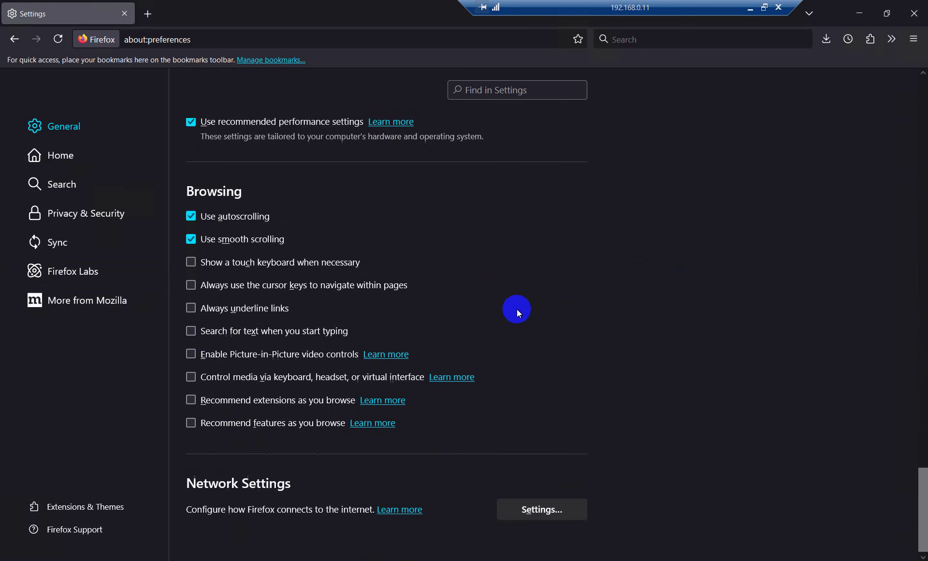
- Enable Proxy DNS for SOCKS v4 in Connection Settings, then go to the Home page
click(555, 507)
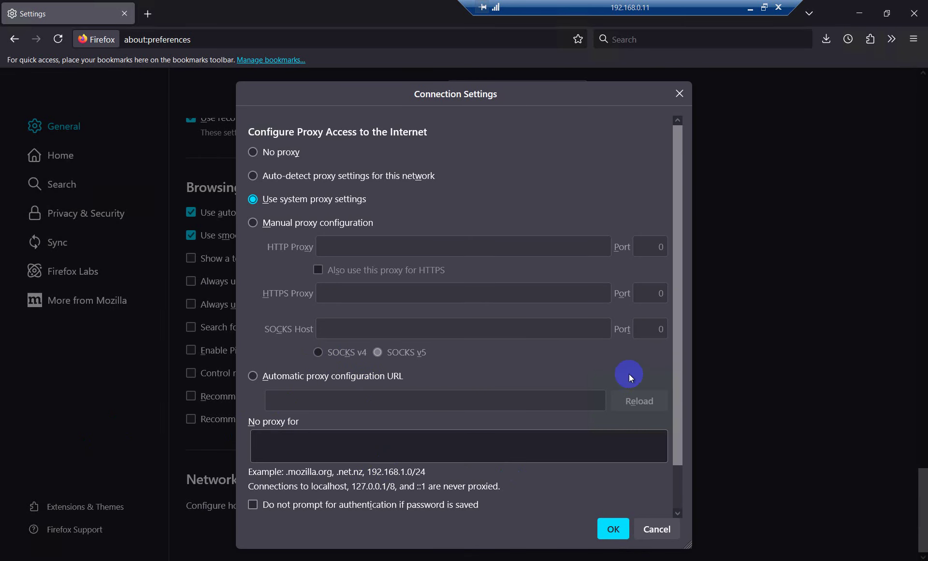
scroll(618, 338, down, 2)
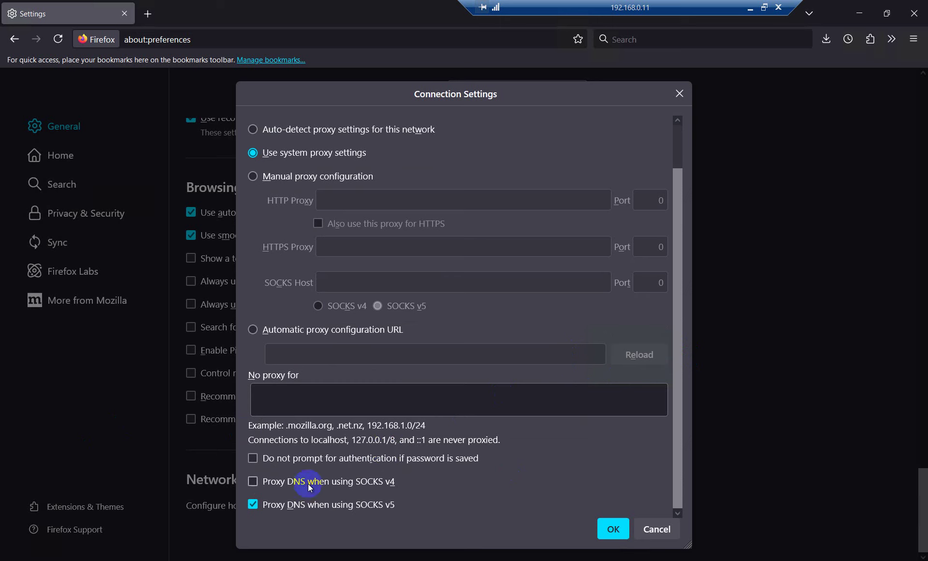
click(614, 529)
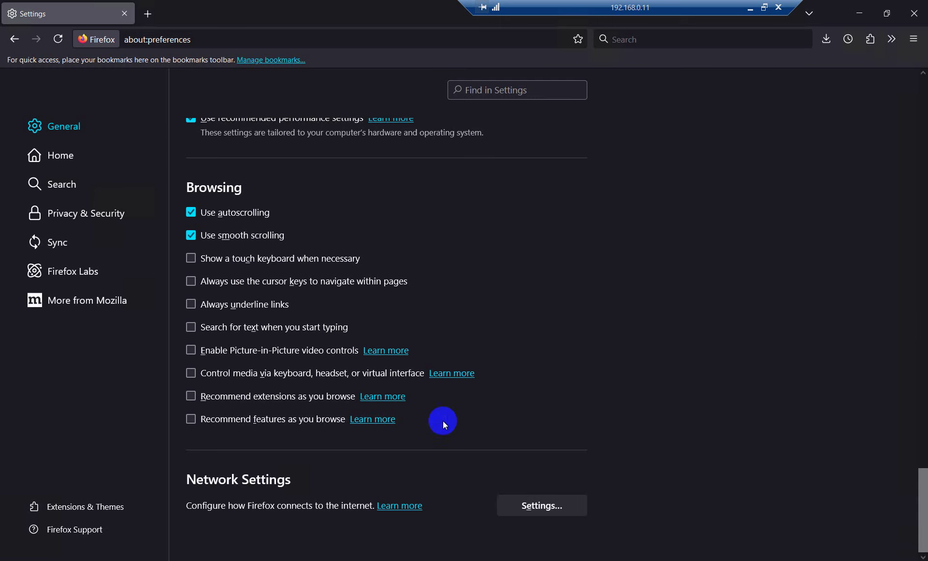
click(86, 158)
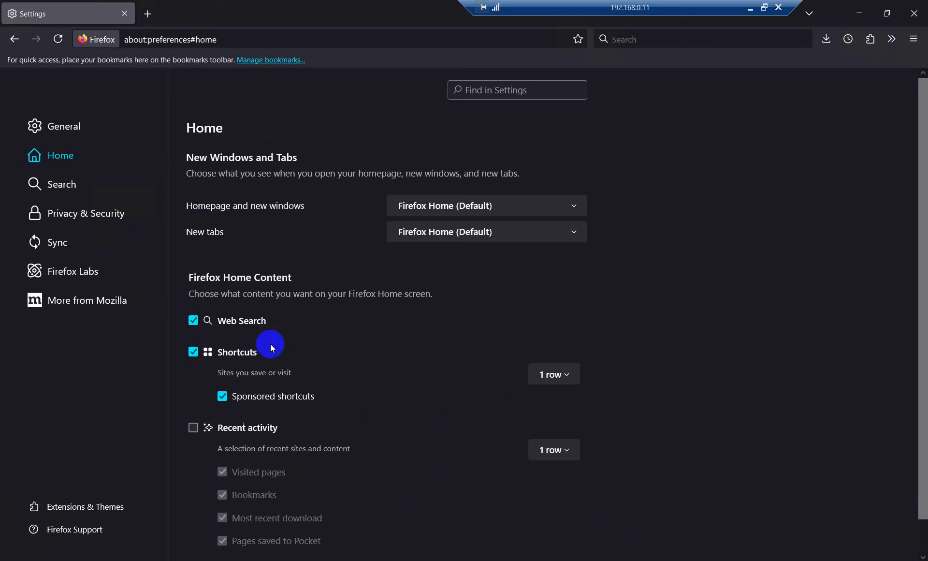
- Hide Web Search and sponsored shortcuts on Firefox Home and set shortcuts to 4 rows
click(237, 323)
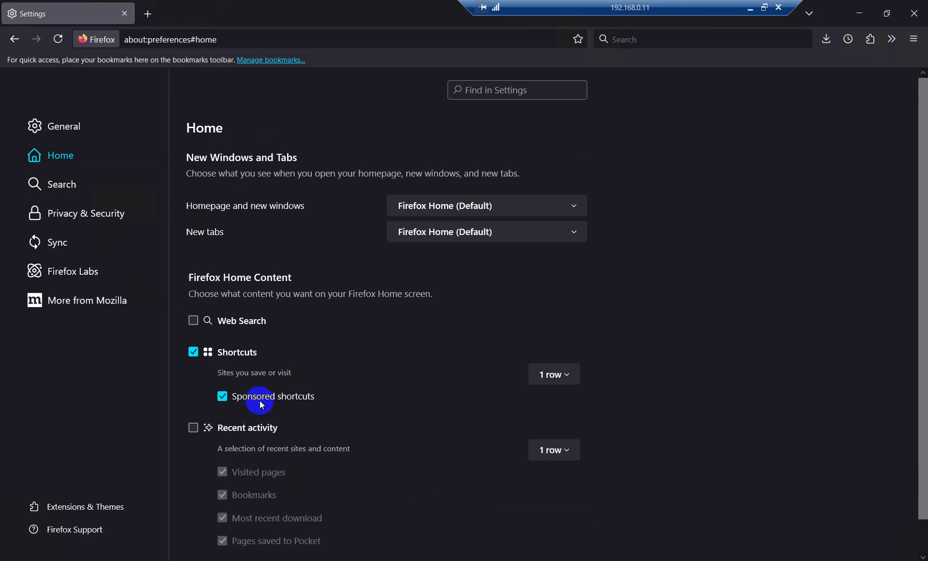
click(564, 378)
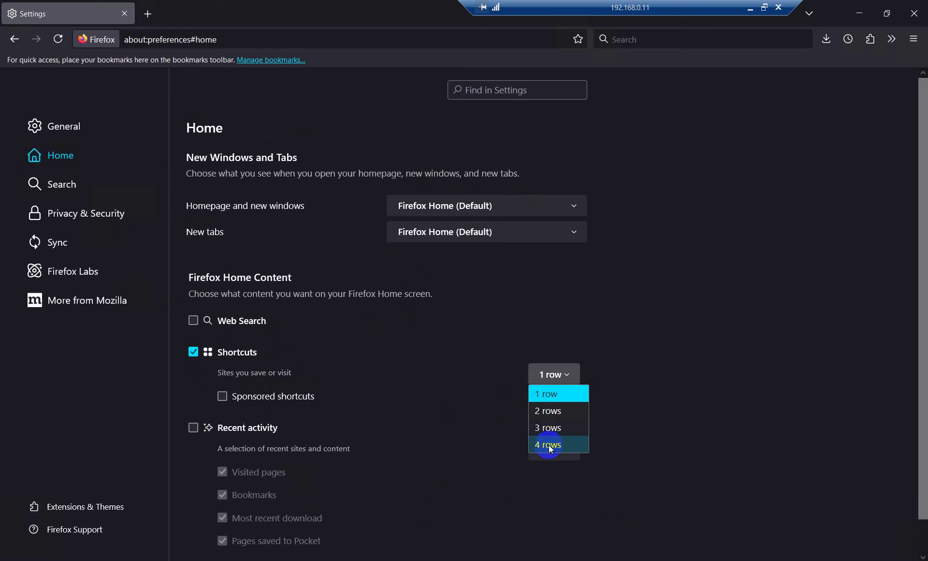
click(556, 443)
scroll(643, 307, down, 1)
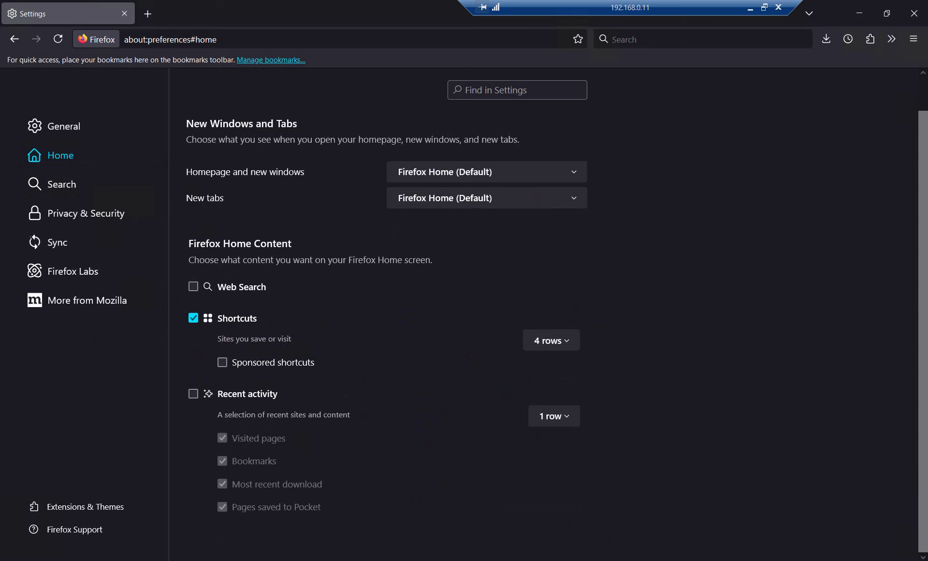
click(57, 186)
- Turn off search suggestions in address bar results and trending search suggestions
scroll(565, 225, down, 2)
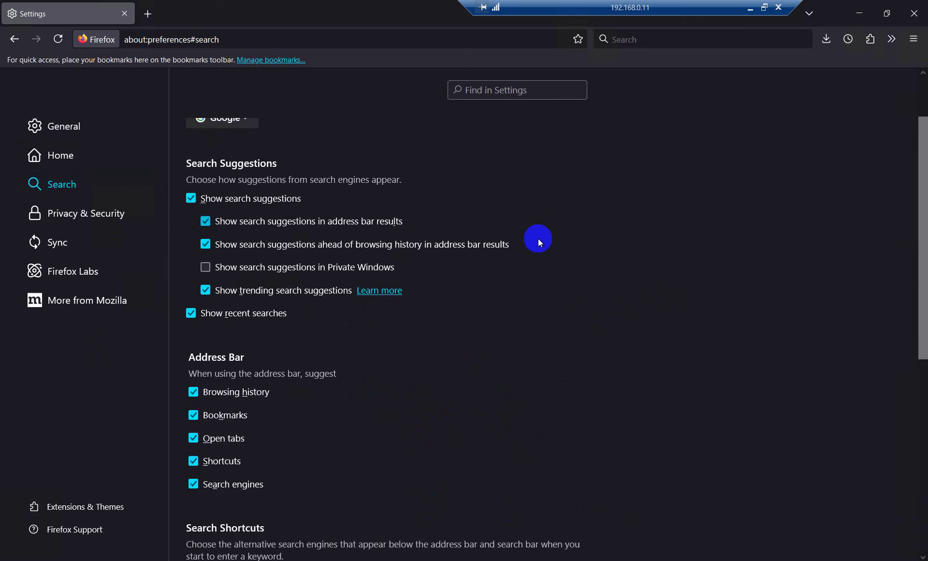
click(271, 244)
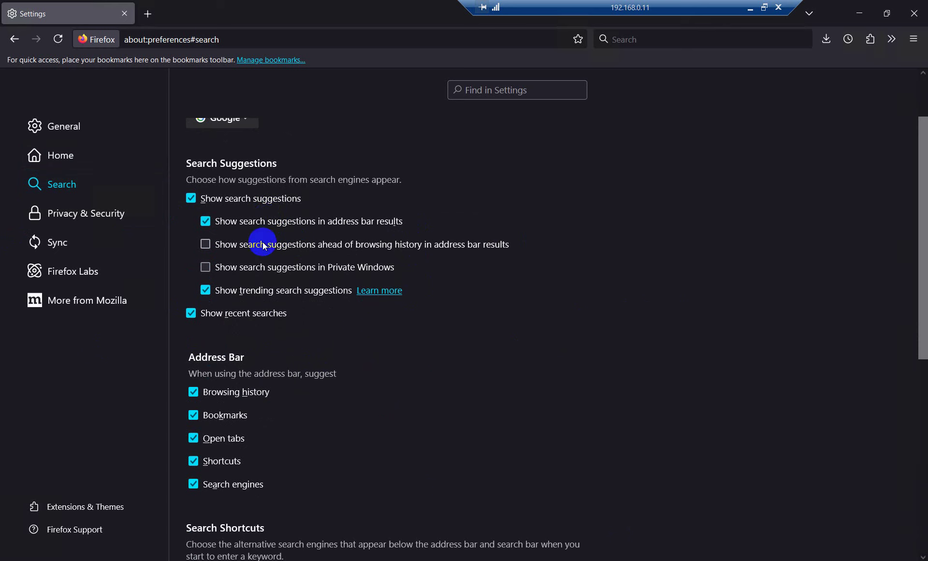
click(278, 244)
click(266, 220)
click(243, 290)
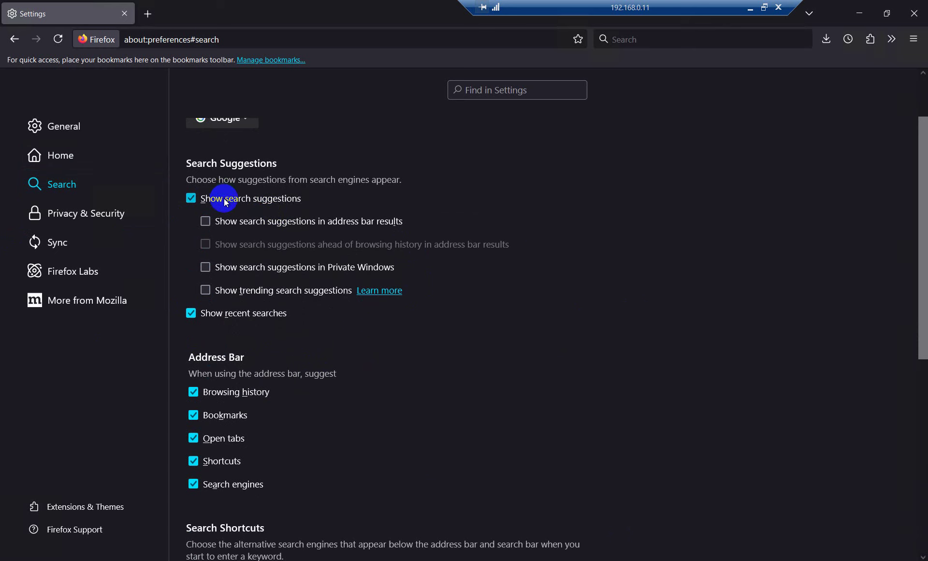
- Stop the address bar from suggesting open tabs and search engines
scroll(567, 266, down, 3)
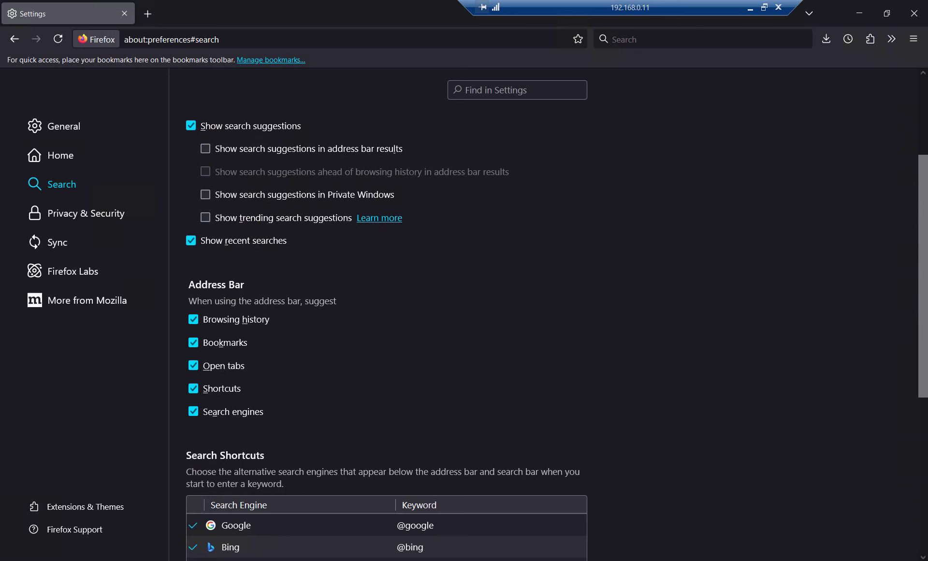
click(232, 366)
click(234, 412)
scroll(619, 323, down, 5)
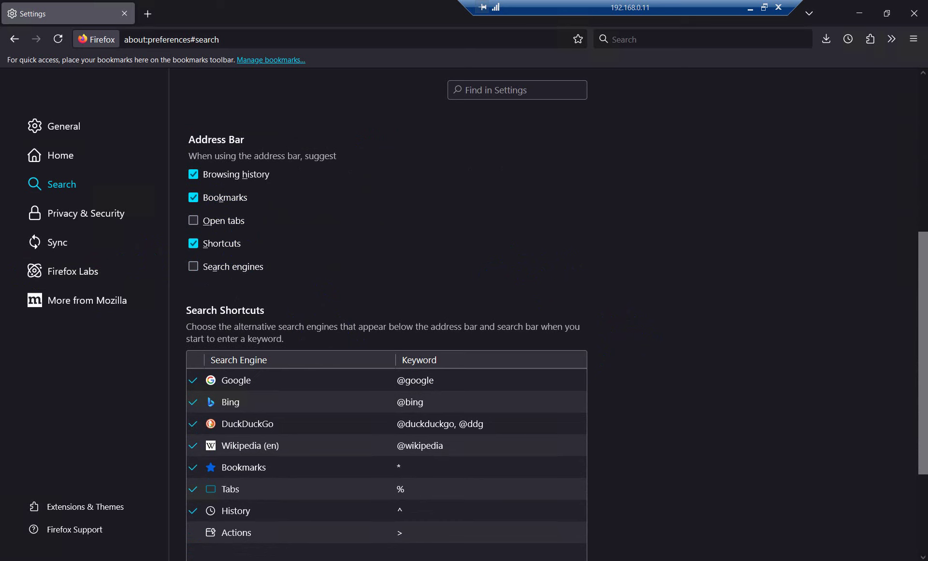
scroll(721, 277, down, 2)
scroll(720, 283, up, 5)
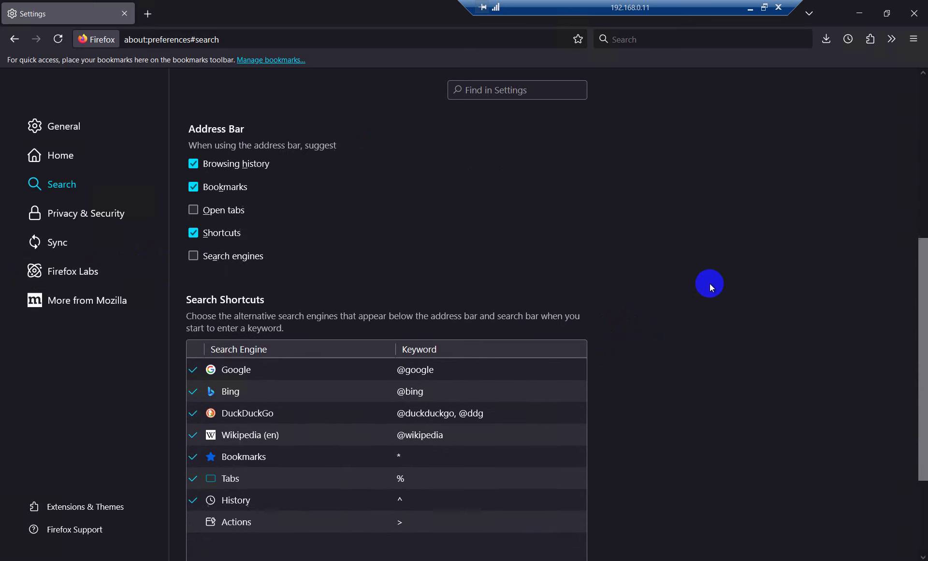
scroll(707, 255, up, 3)
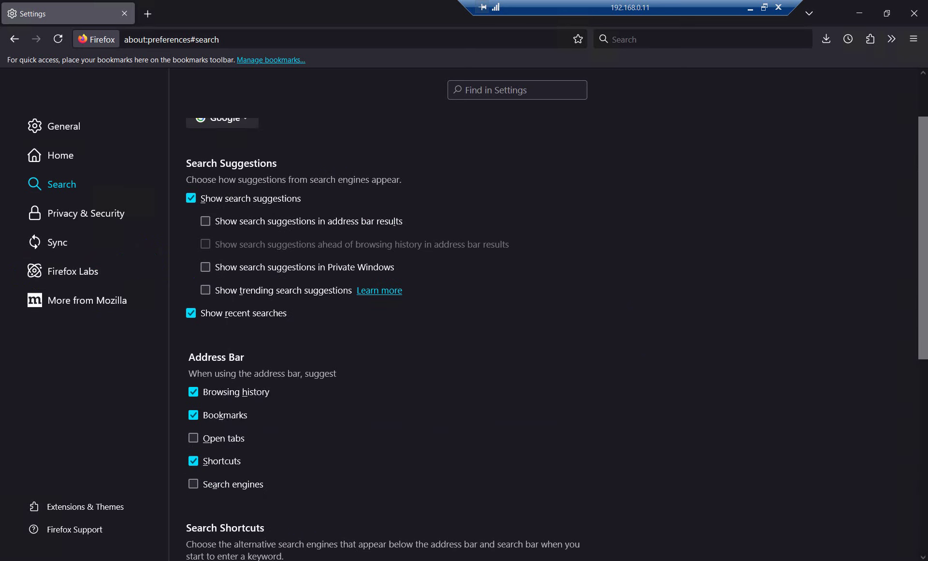
key(alt+Tab)
click(680, 108)
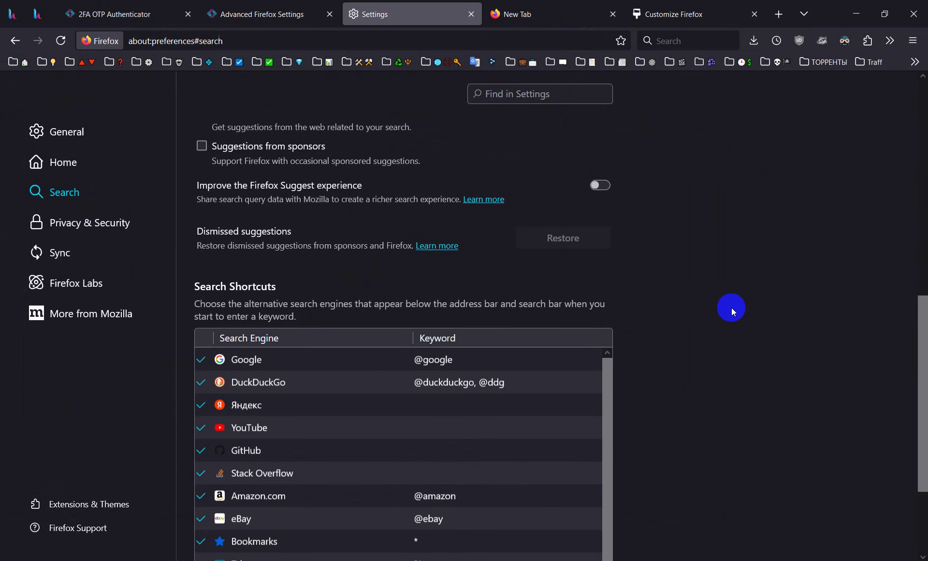
scroll(732, 308, up, 5)
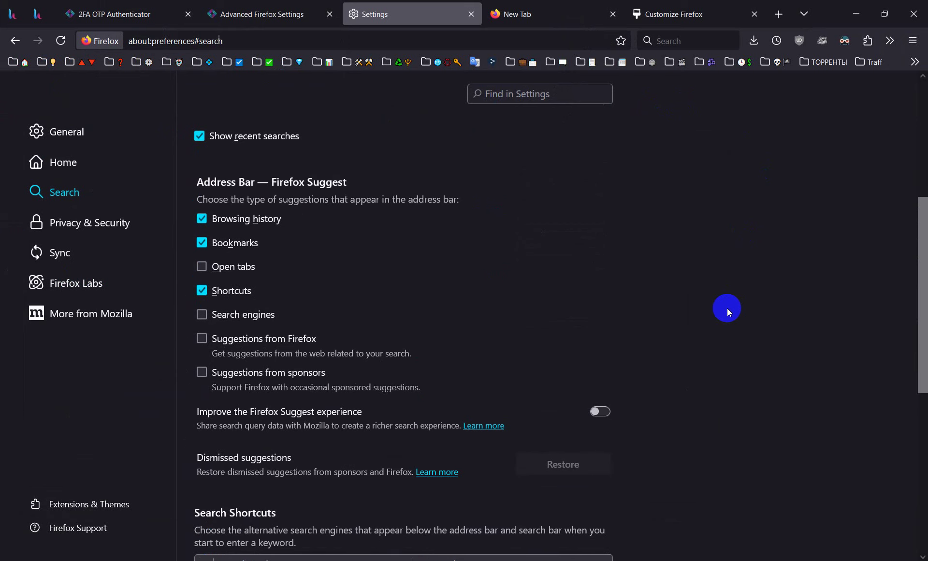
scroll(305, 325, up, 2)
scroll(387, 325, down, 2)
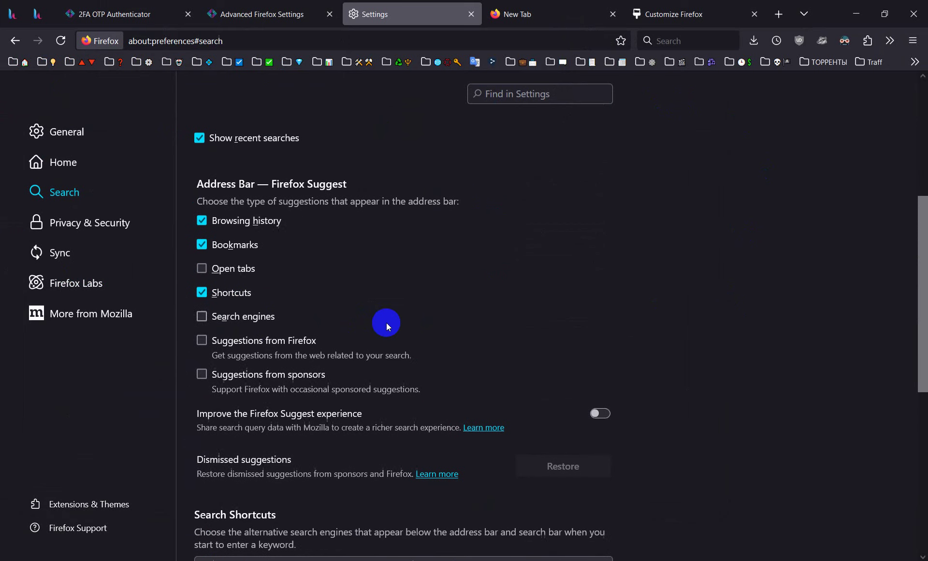
click(856, 14)
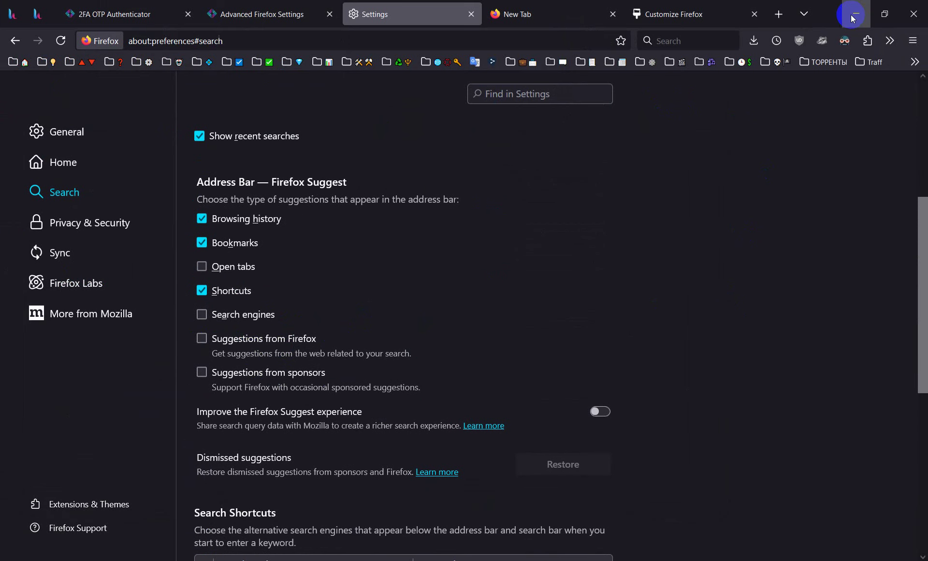
scroll(664, 275, down, 2)
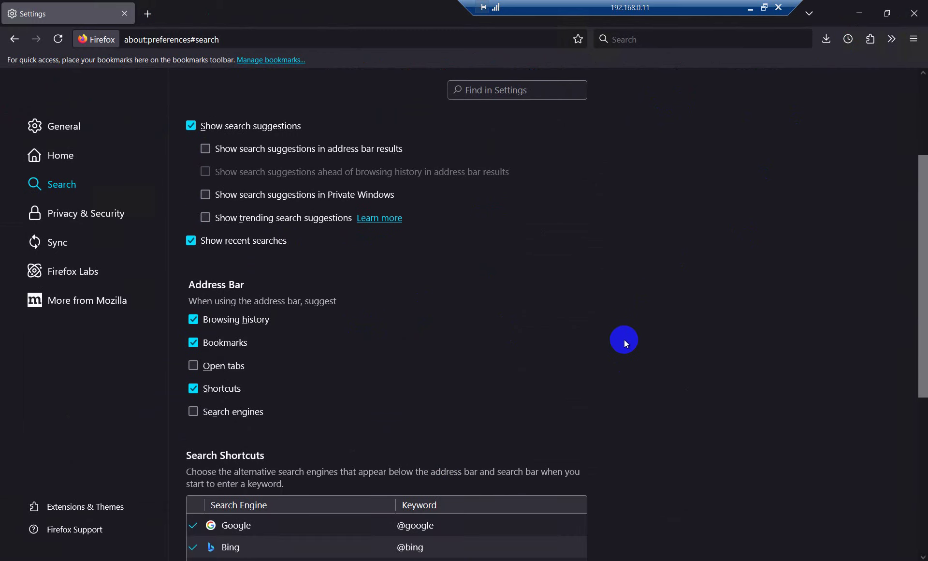
scroll(634, 335, up, 2)
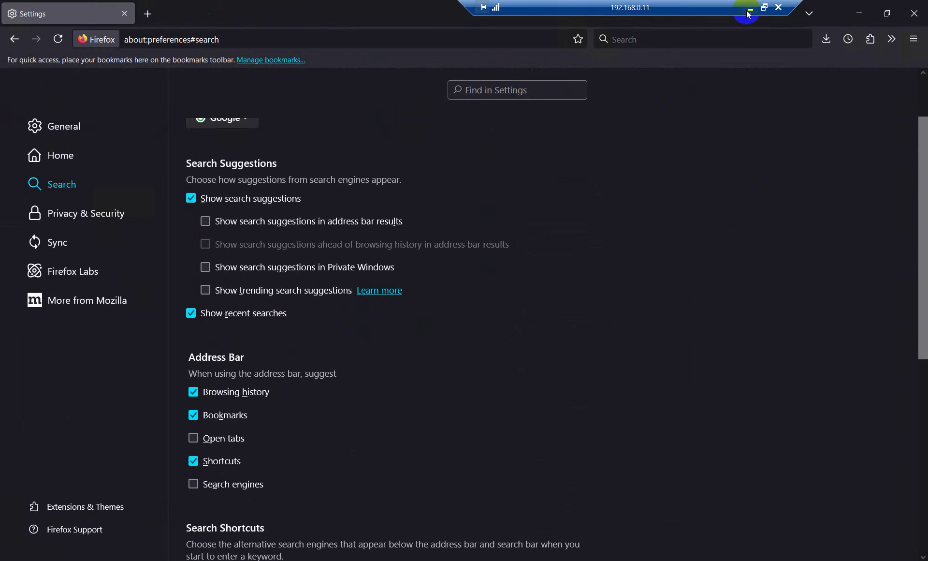
click(750, 8)
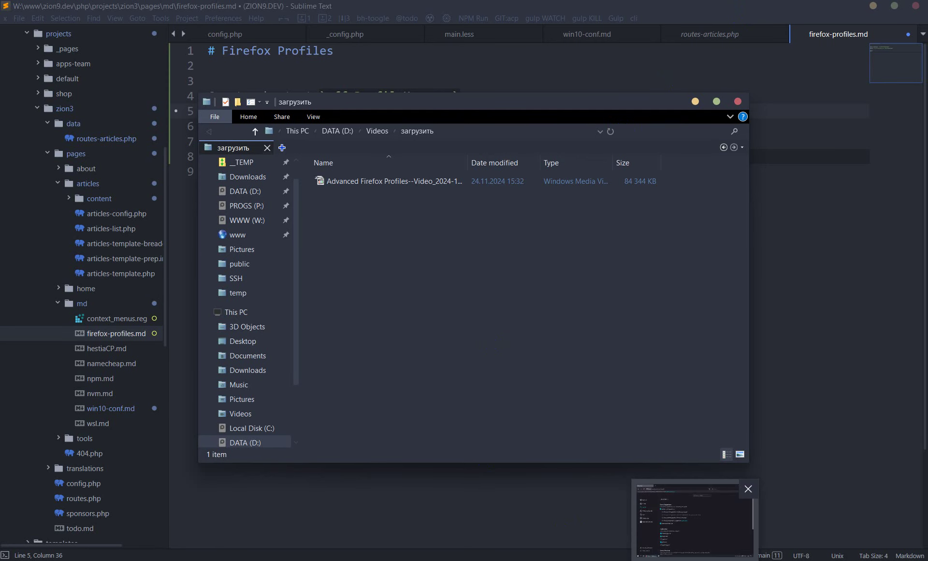
click(683, 556)
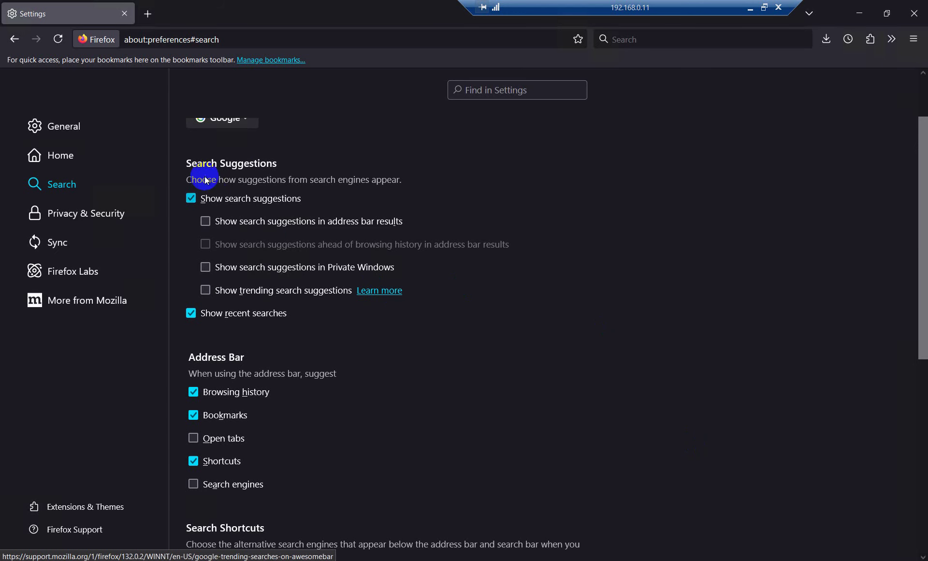
scroll(547, 328, down, 5)
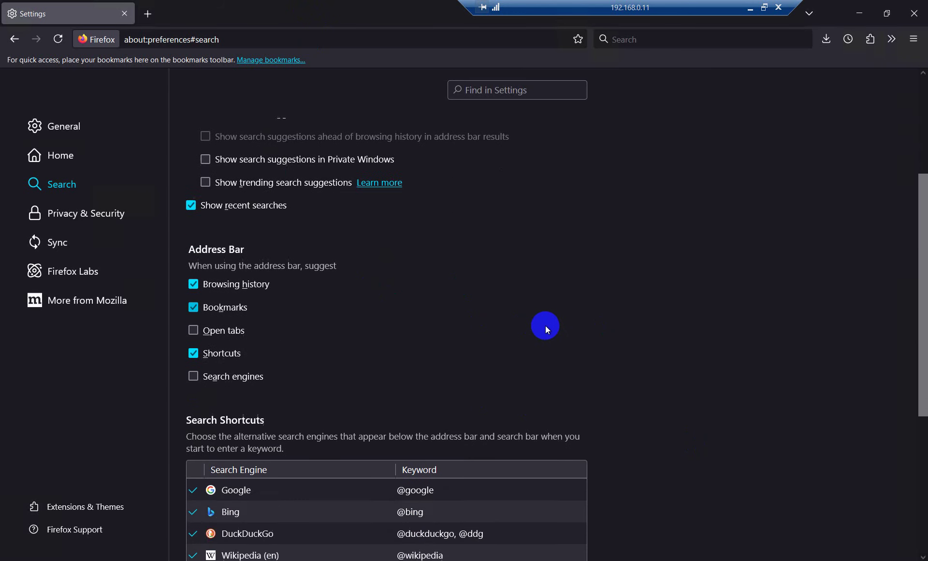
scroll(593, 317, up, 5)
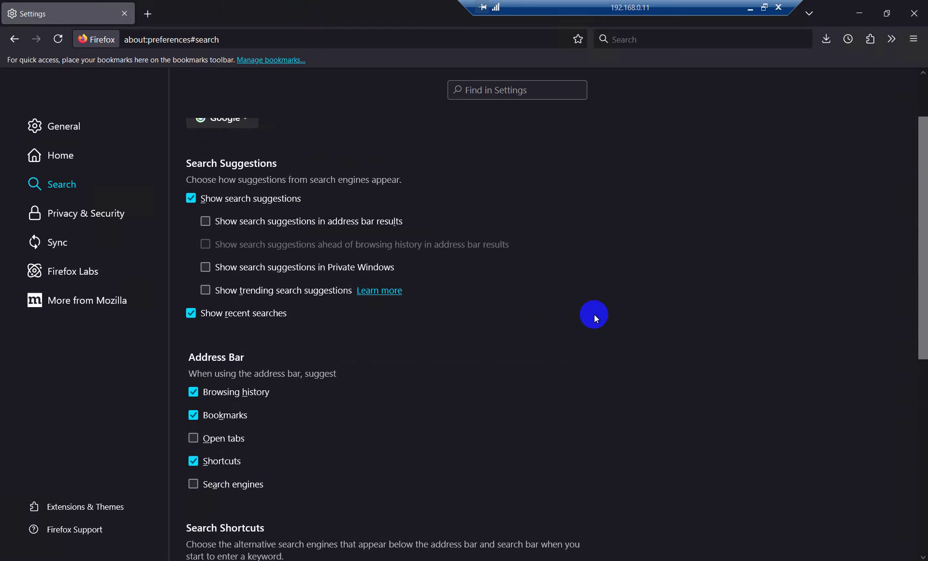
click(748, 11)
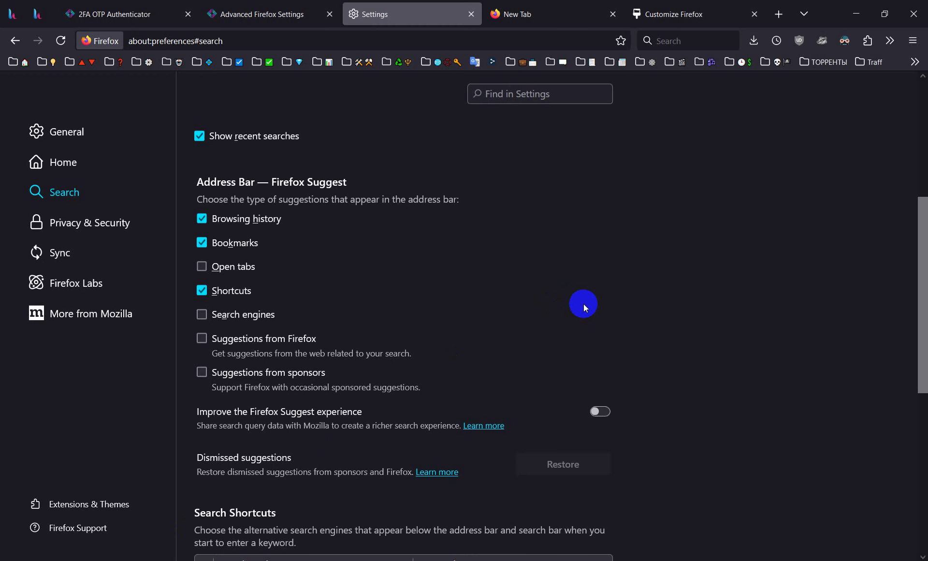
scroll(584, 304, down, 2)
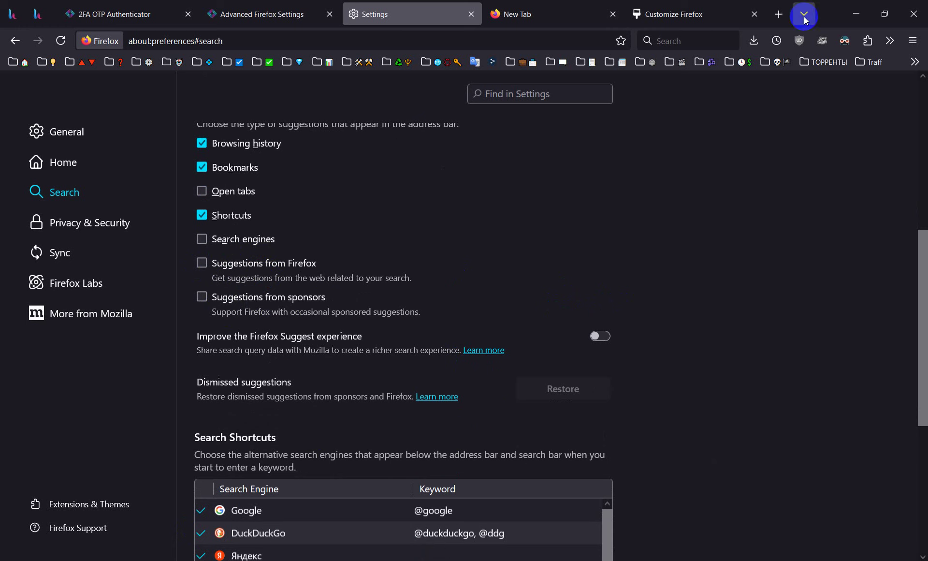
click(774, 12)
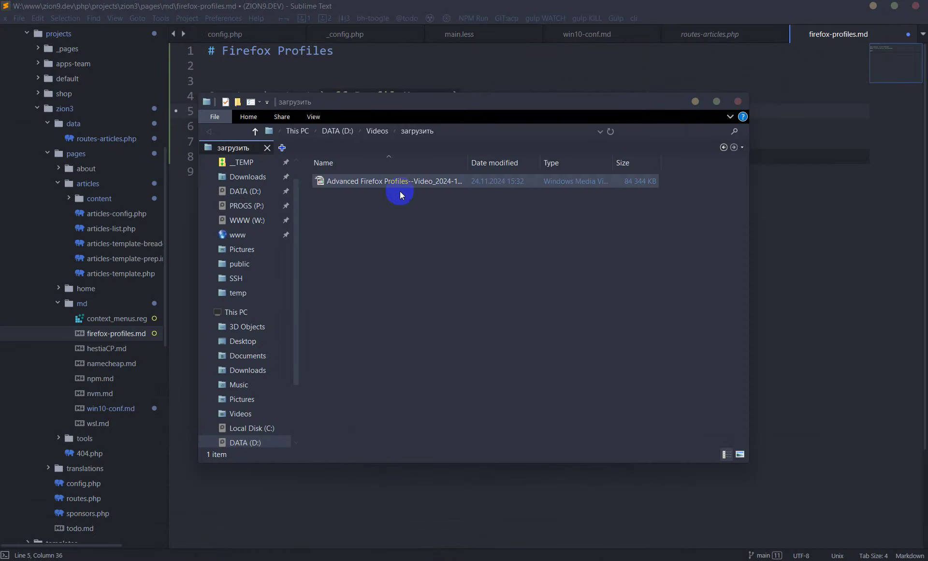
mouse_move(692, 556)
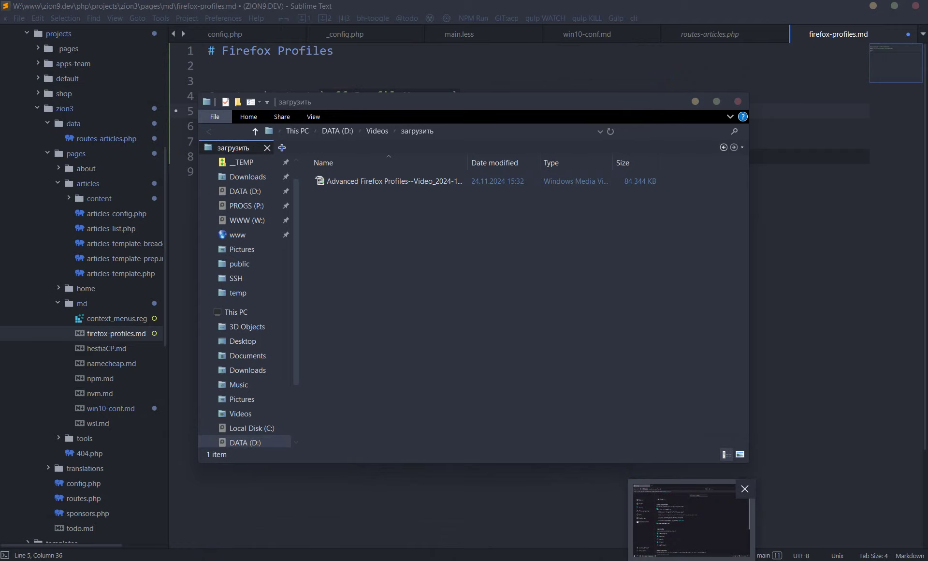
click(691, 520)
scroll(573, 290, down, 3)
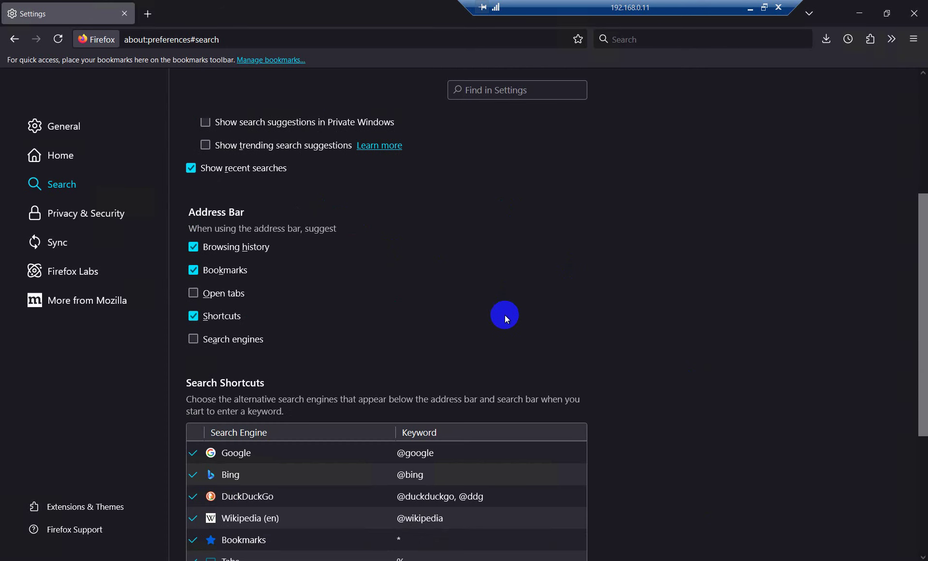
scroll(516, 261, down, 4)
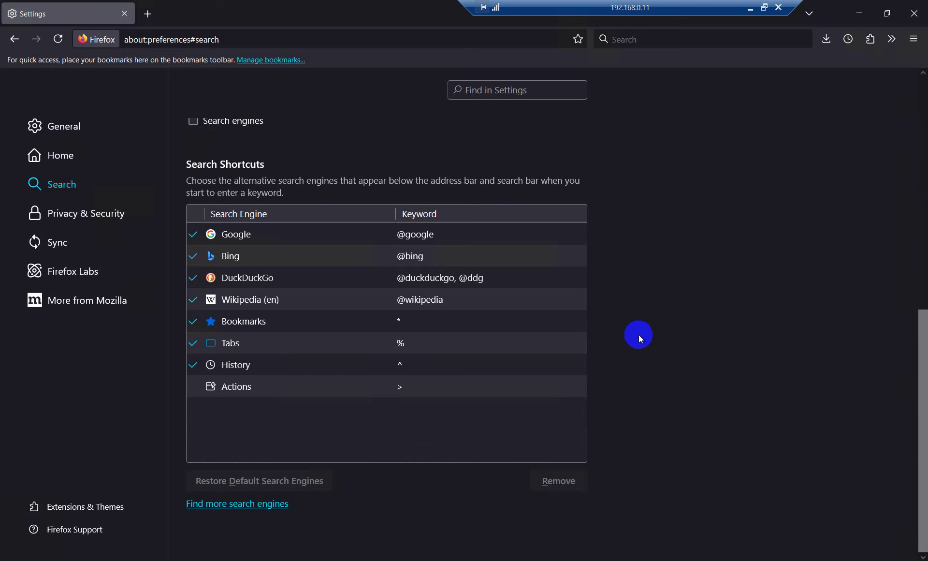
- Switch tracking protection in Privacy & Security to Custom
click(60, 214)
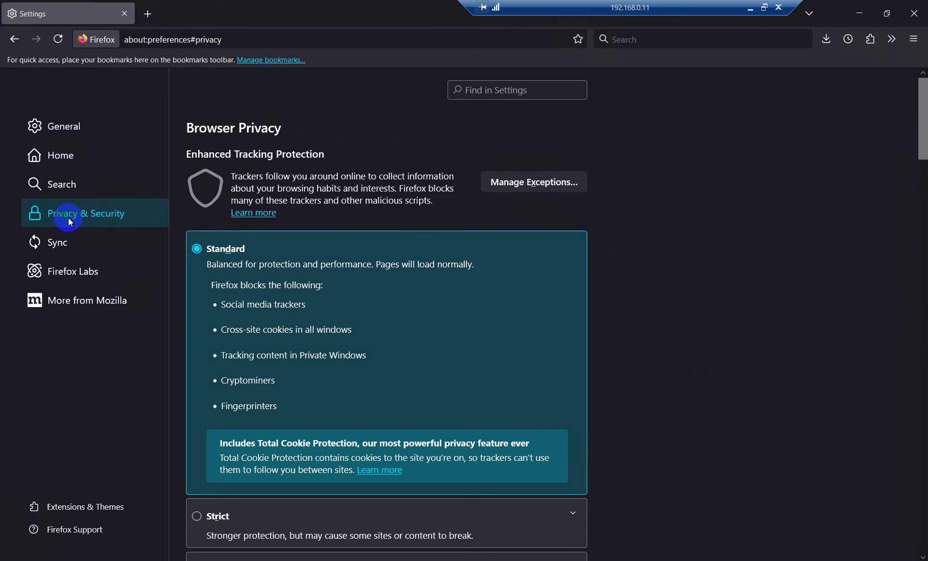
scroll(610, 265, down, 2)
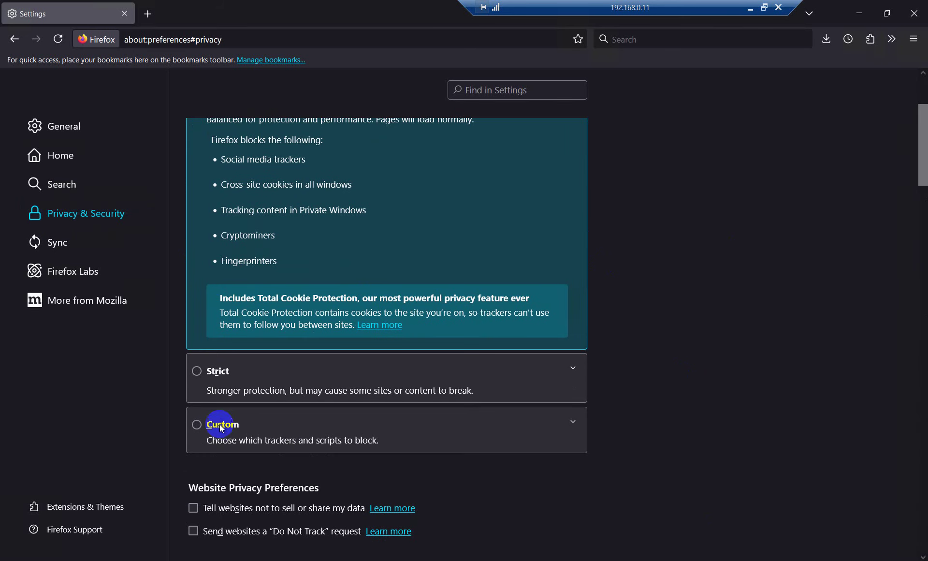
click(202, 425)
scroll(684, 251, down, 3)
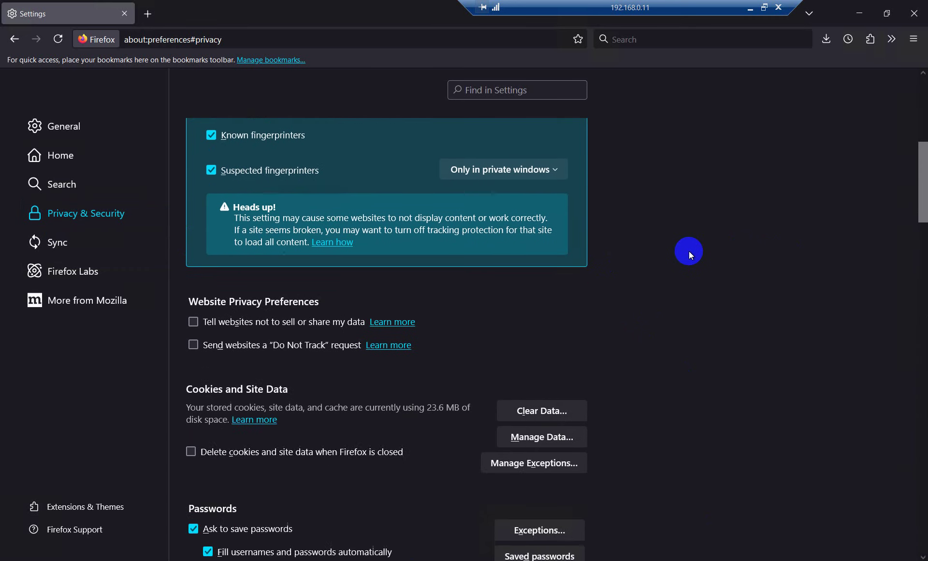
scroll(686, 254, up, 3)
- Set cookie blocking to All cross-site cookies
click(405, 249)
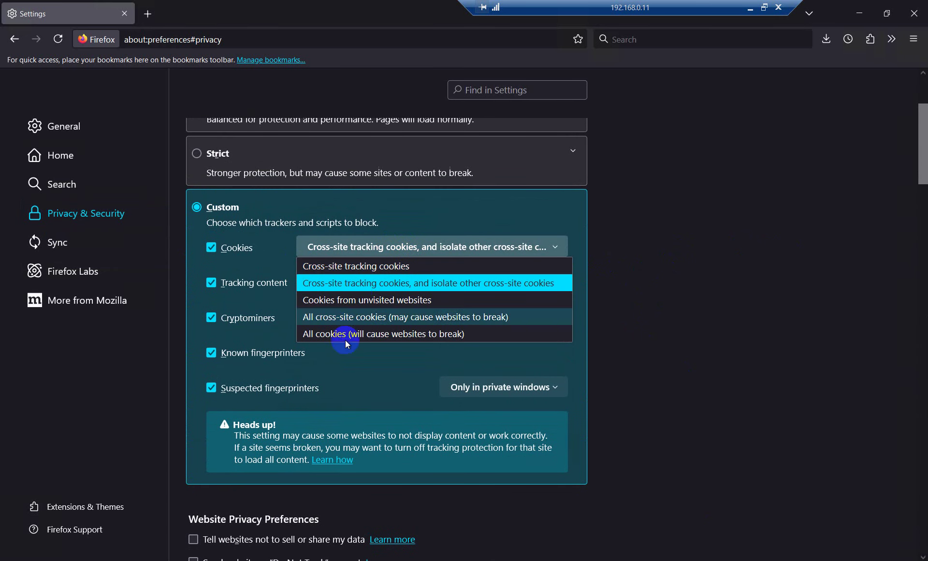
click(439, 315)
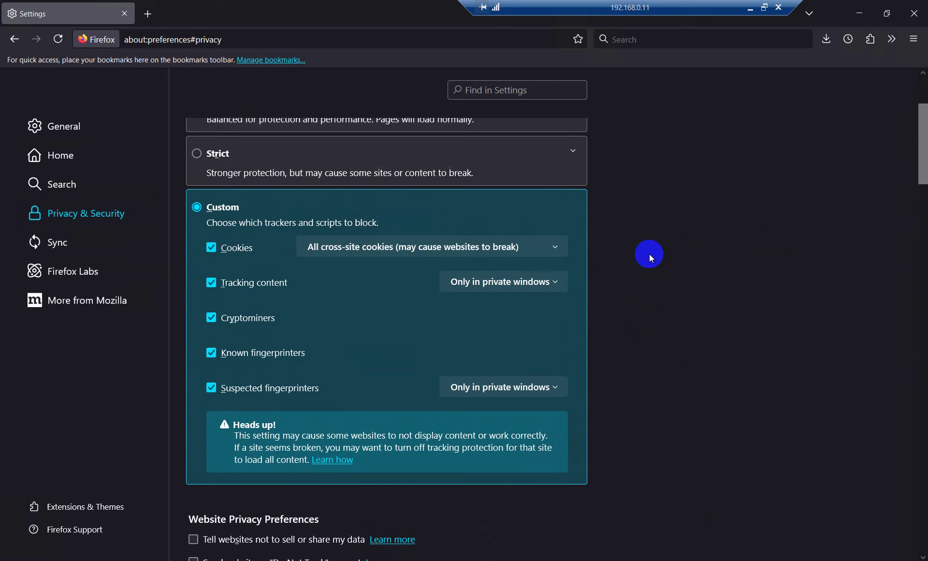
click(374, 249)
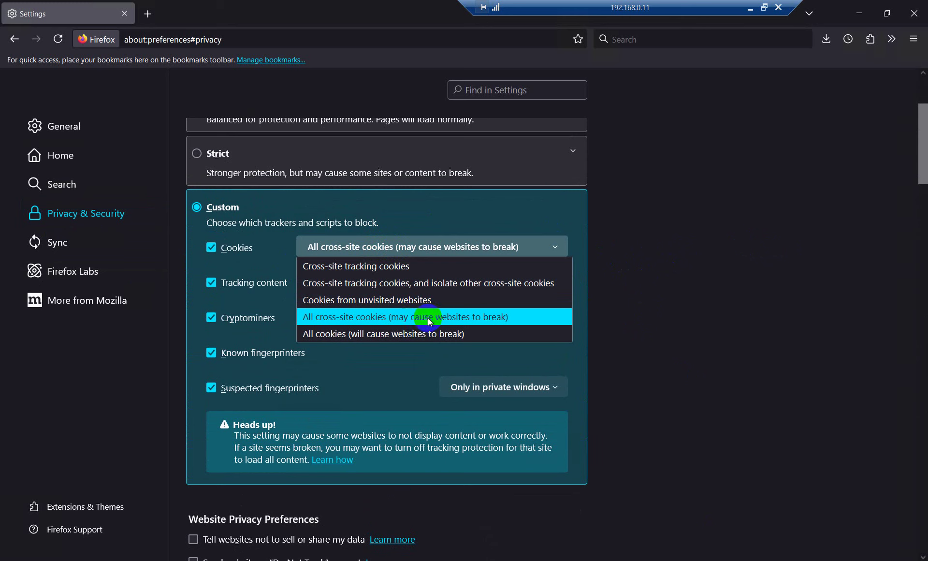
click(669, 242)
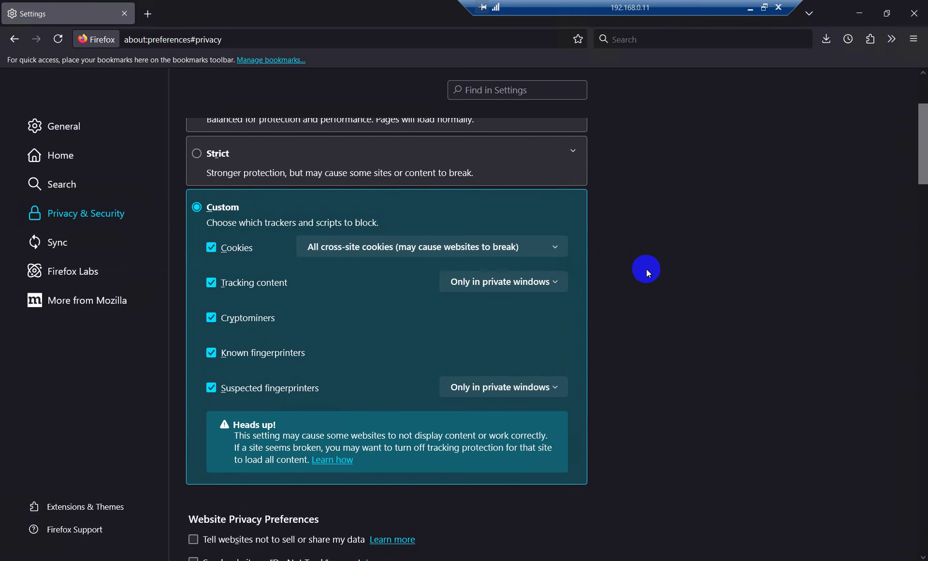
click(535, 248)
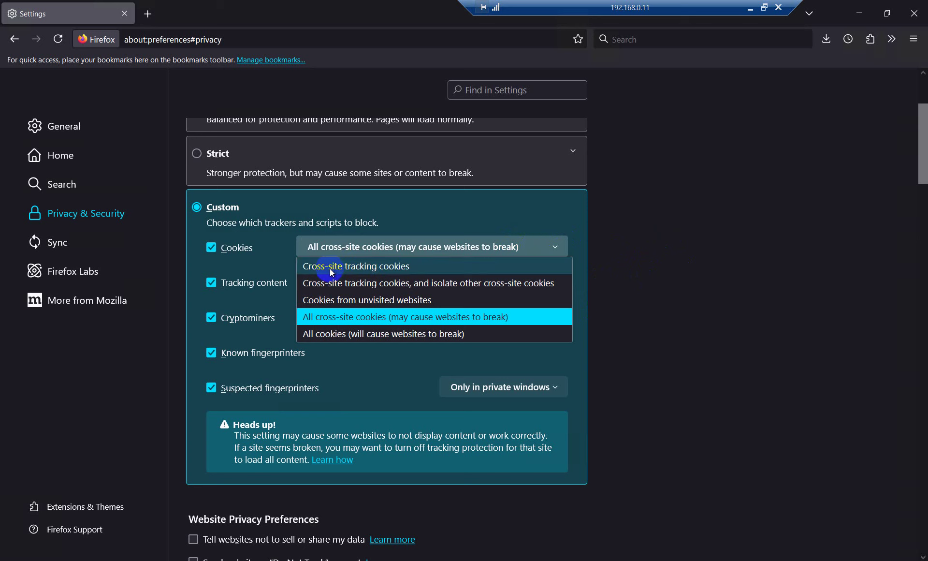
click(213, 253)
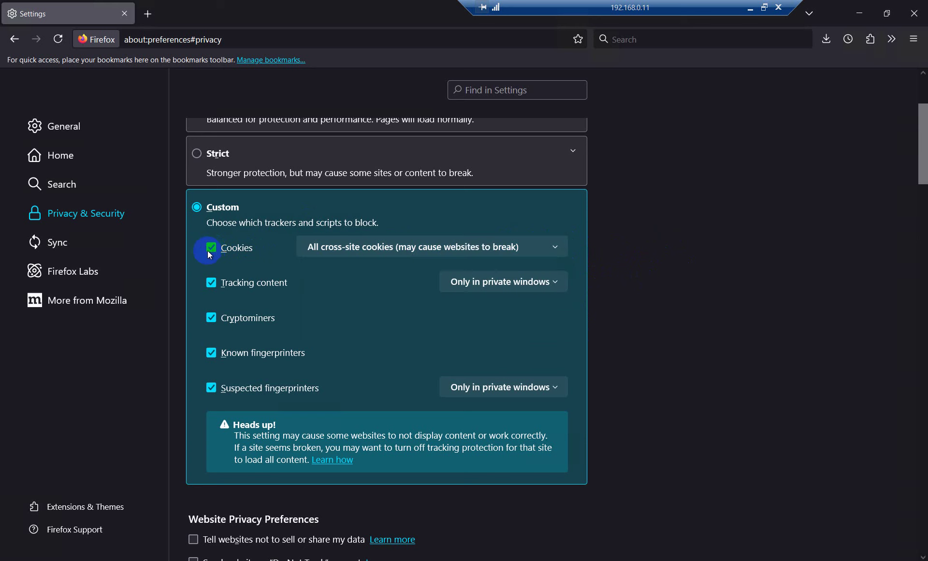
click(212, 251)
click(212, 251)
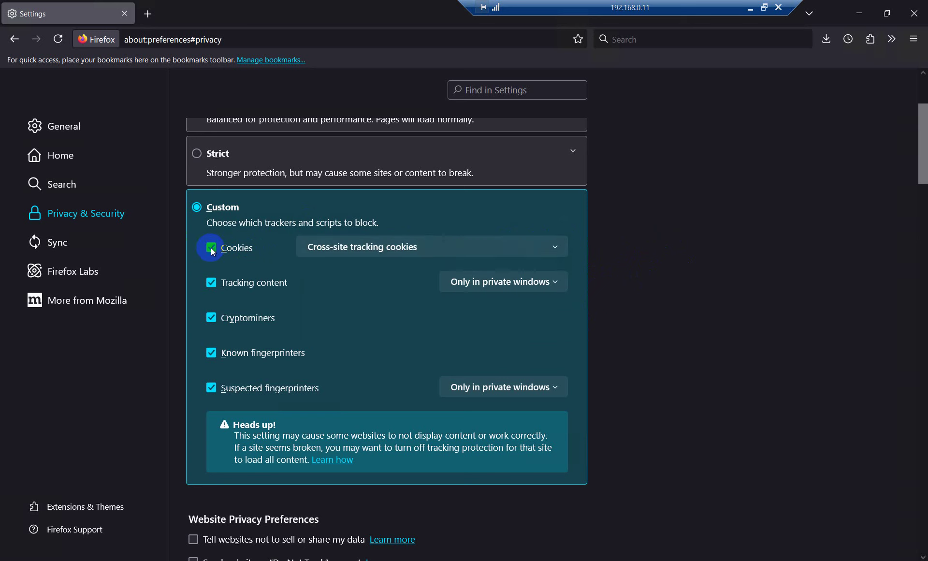
click(438, 246)
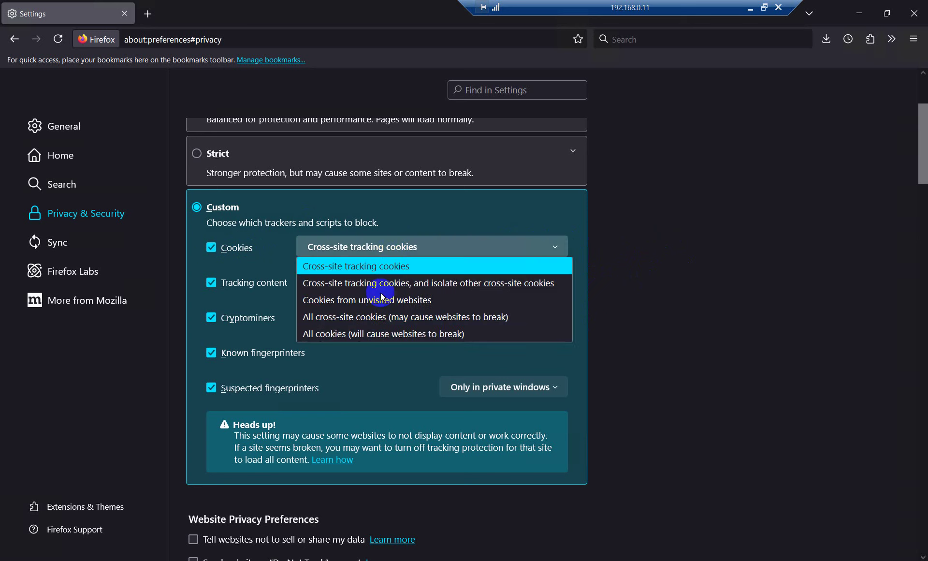
click(385, 318)
- Block tracking content in all windows
scroll(715, 269, down, 3)
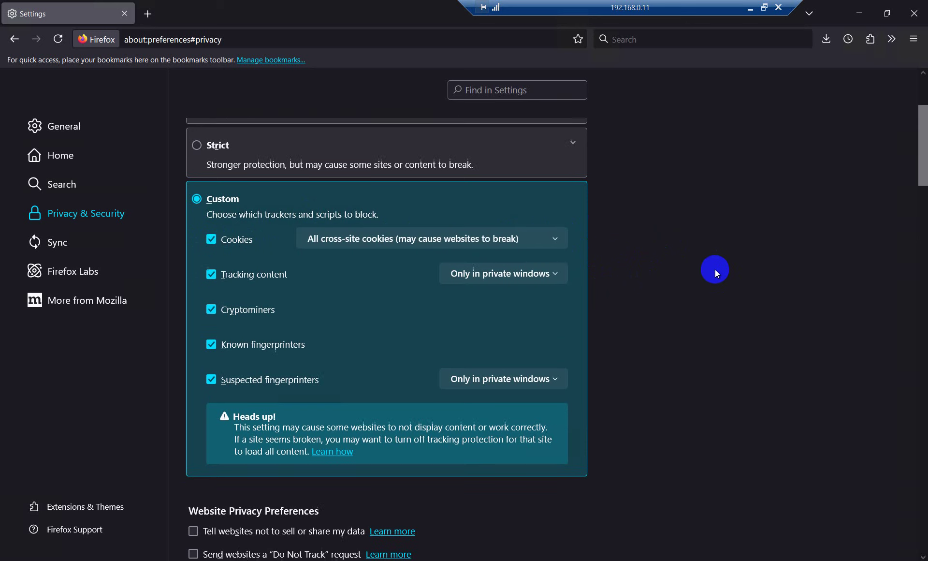
click(550, 212)
click(485, 246)
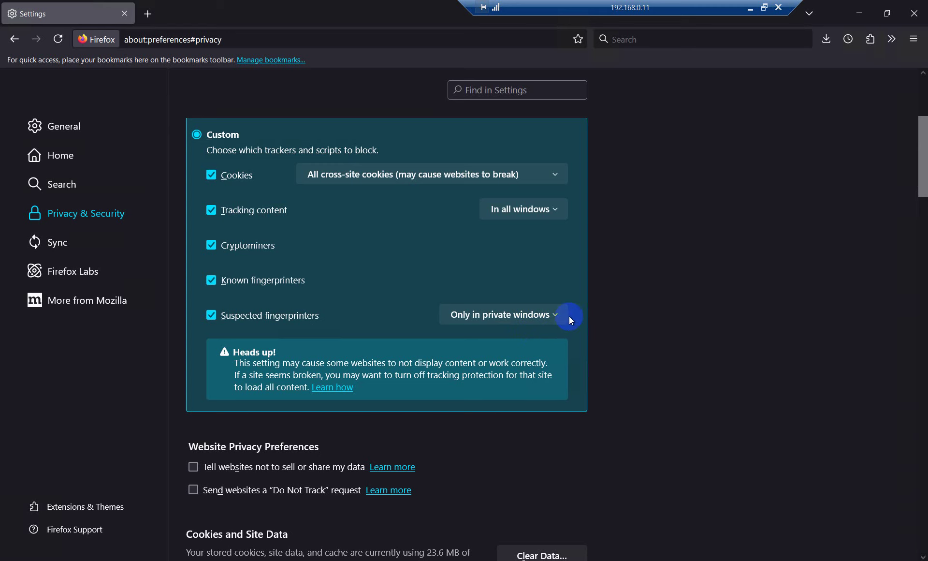
scroll(675, 274, down, 3)
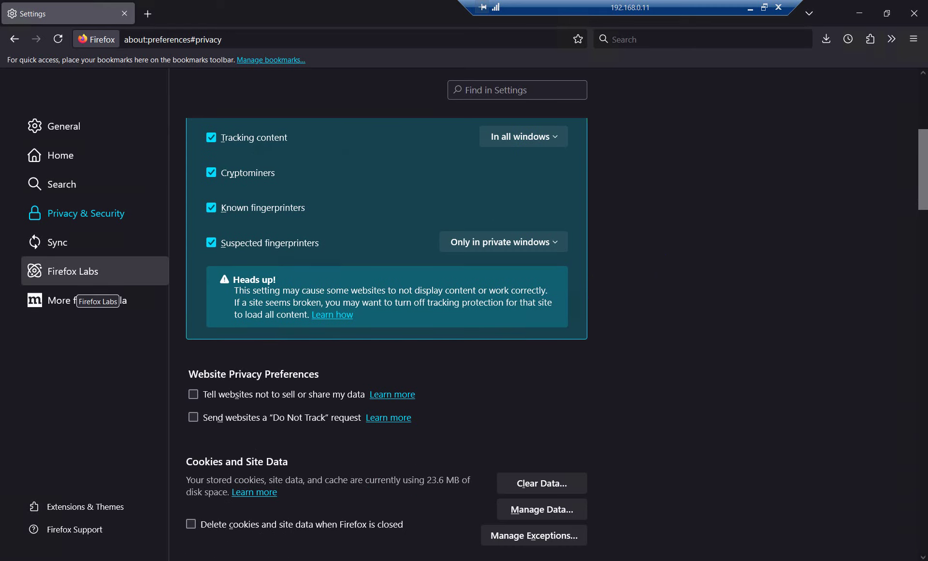
- Tell websites not to sell or share data and send Do Not Track requests
scroll(645, 248, down, 2)
scroll(645, 249, up, 5)
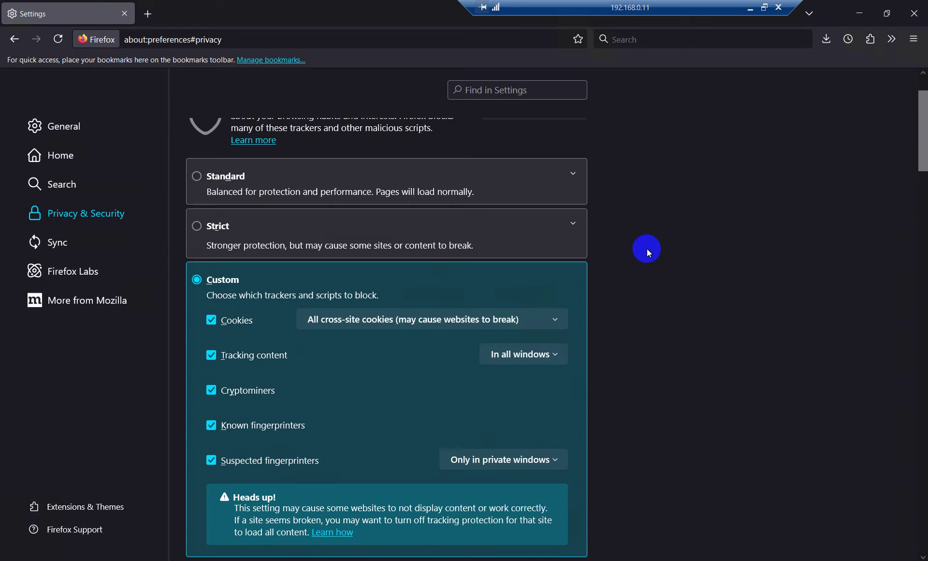
scroll(652, 248, down, 5)
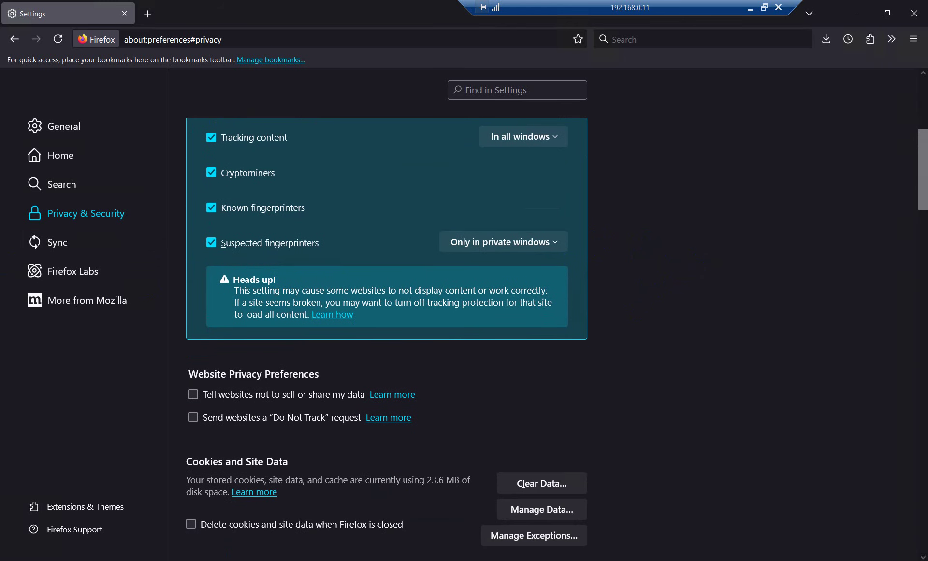
scroll(624, 297, down, 2)
click(265, 322)
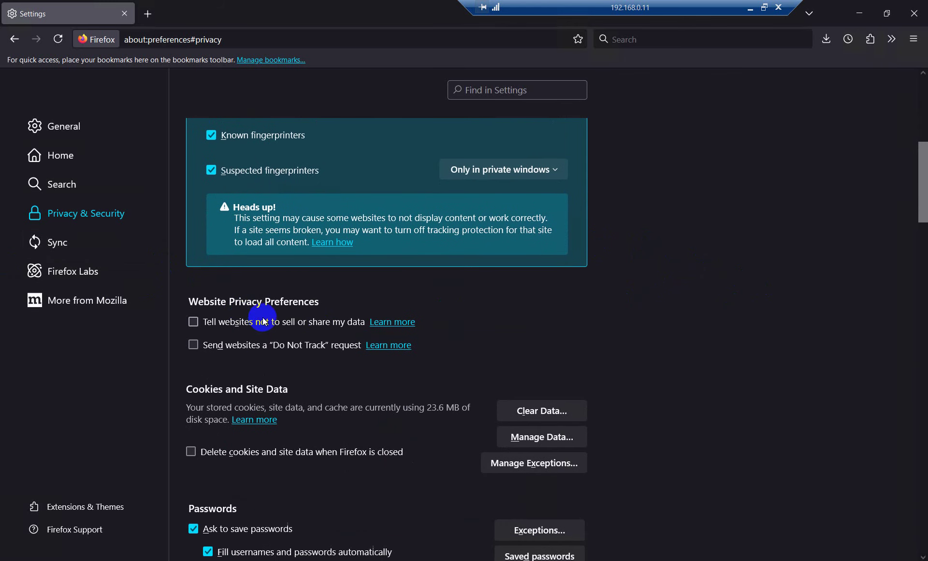
click(267, 349)
- Stop suggesting Firefox Relay email masks and strong passwords
scroll(680, 292, down, 3)
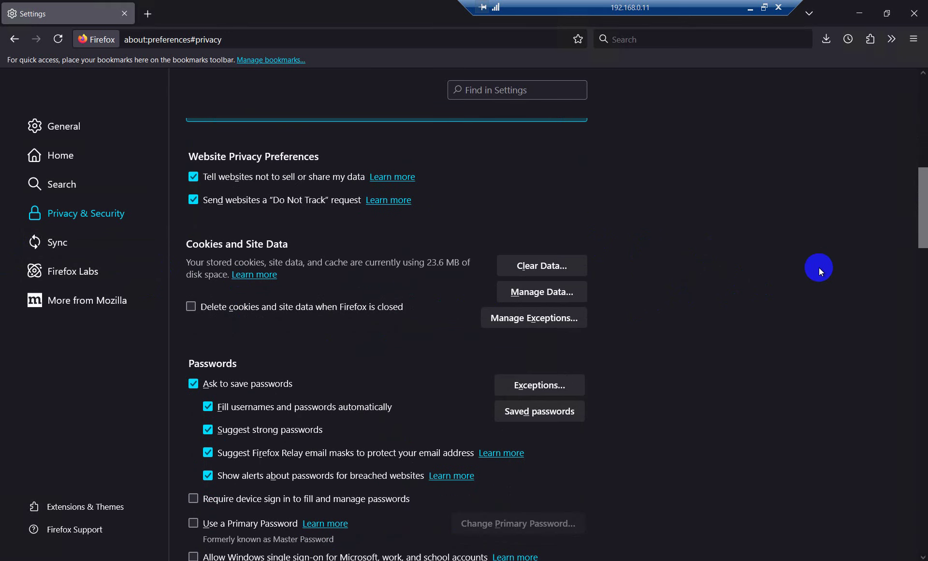
scroll(819, 267, down, 2)
click(273, 386)
click(251, 363)
scroll(695, 360, down, 4)
scroll(693, 361, down, 1)
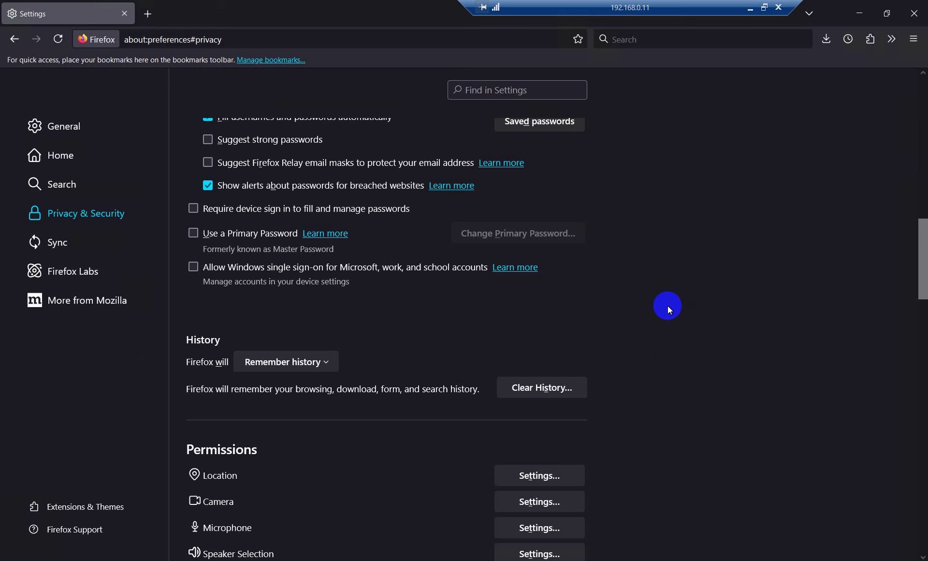
scroll(687, 304, up, 3)
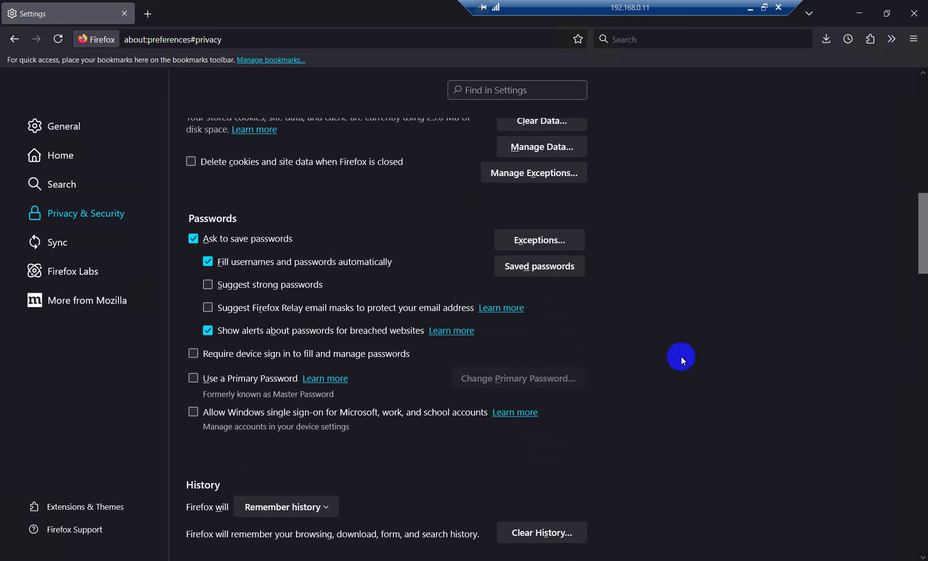
- Uncheck 'Allow Firefox to send technical and interaction data to Mozilla'
scroll(700, 363, down, 2)
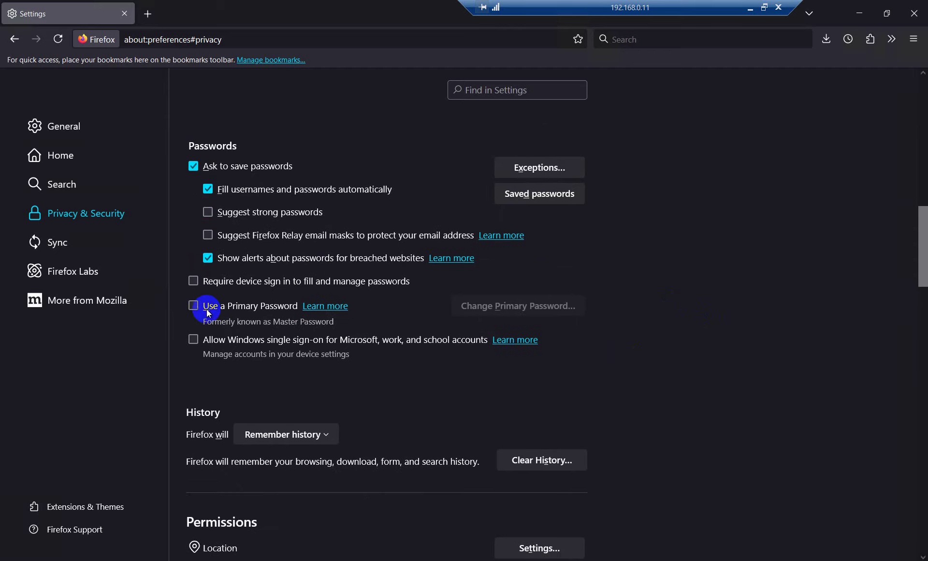
scroll(629, 330, down, 2)
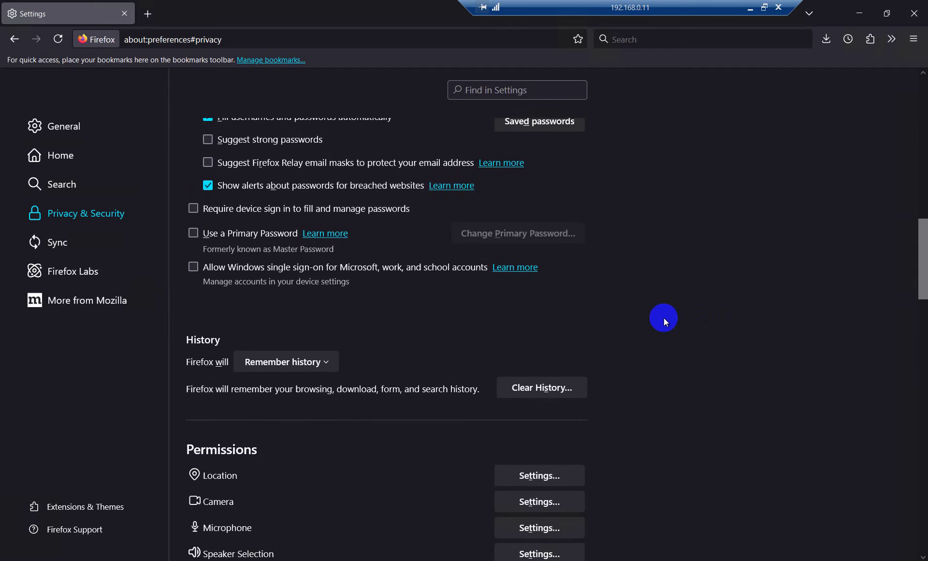
scroll(663, 318, down, 2)
scroll(677, 310, down, 10)
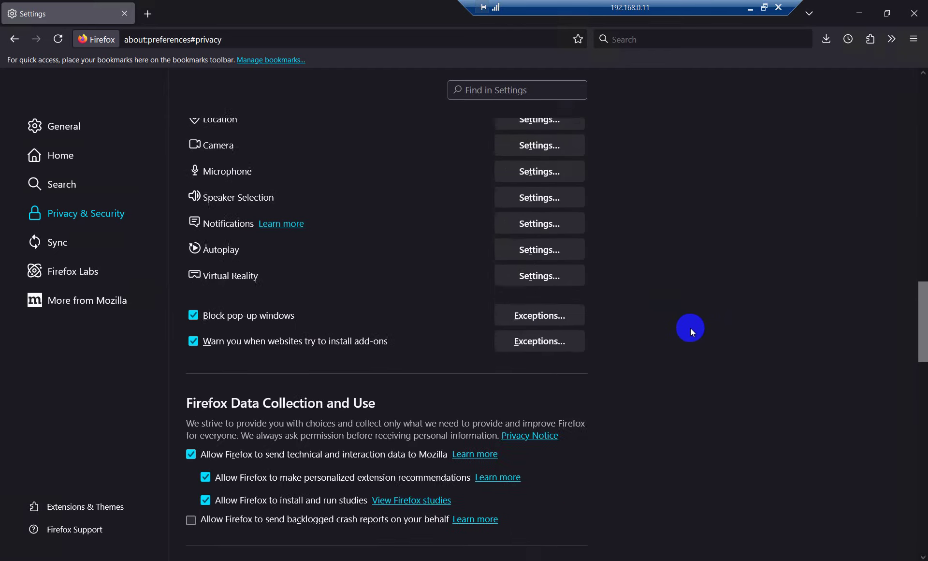
double_click(250, 377)
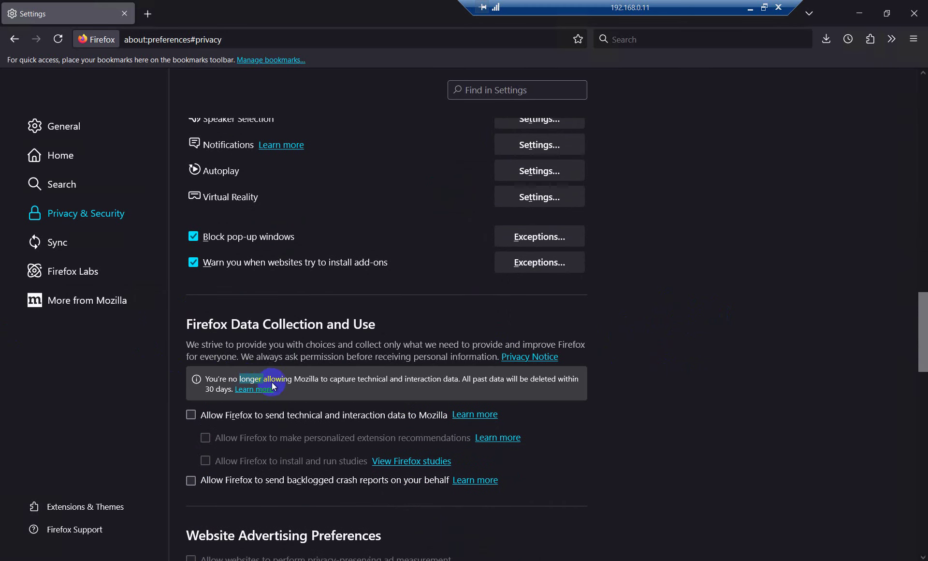
click(668, 381)
- Scroll further down Privacy & Security to review the remaining settings
scroll(678, 318, down, 4)
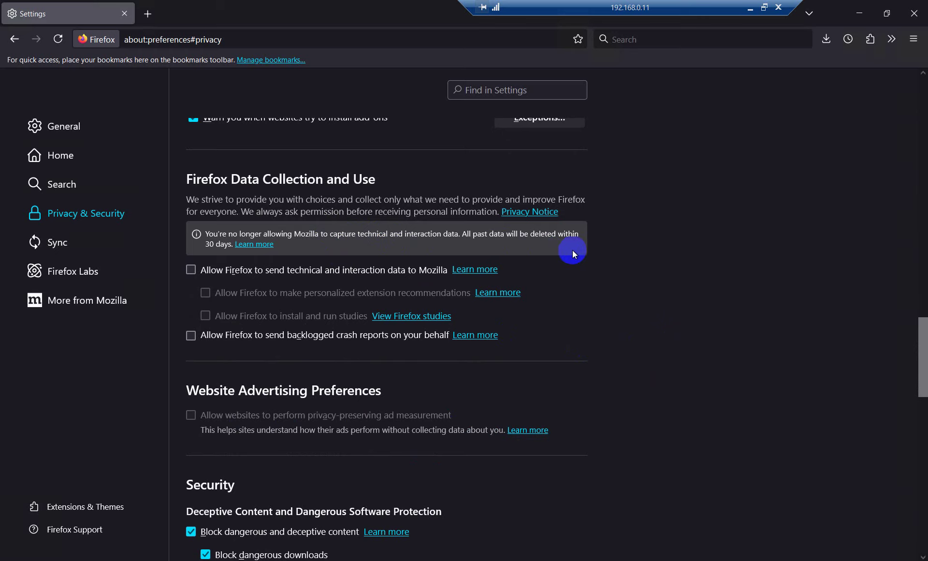
scroll(651, 247, down, 2)
scroll(666, 248, down, 2)
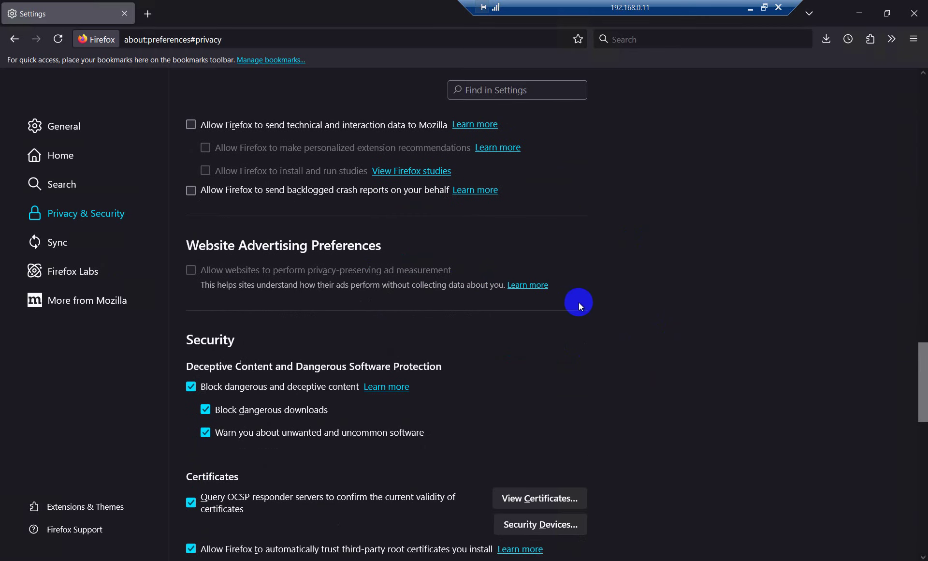
scroll(639, 295, down, 2)
scroll(648, 294, up, 6)
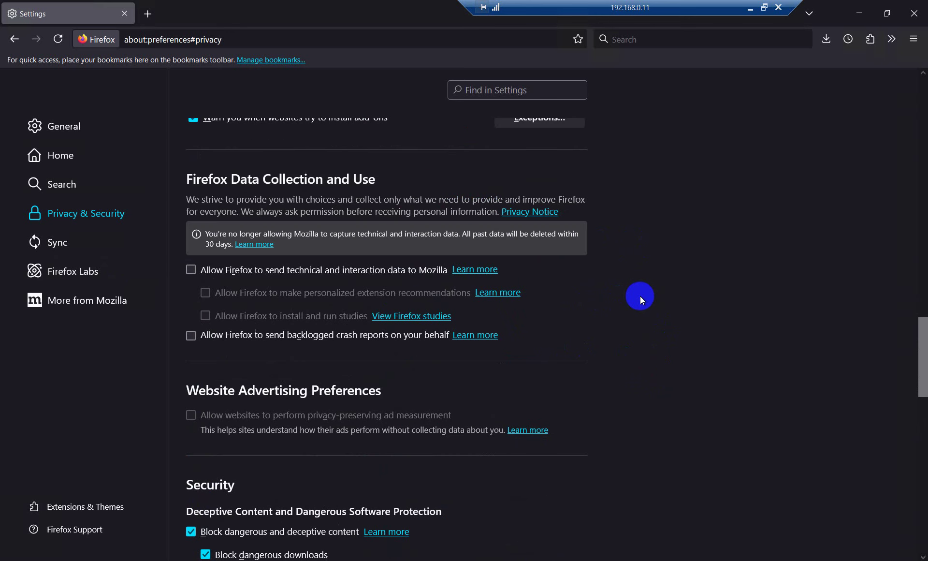
scroll(641, 296, up, 6)
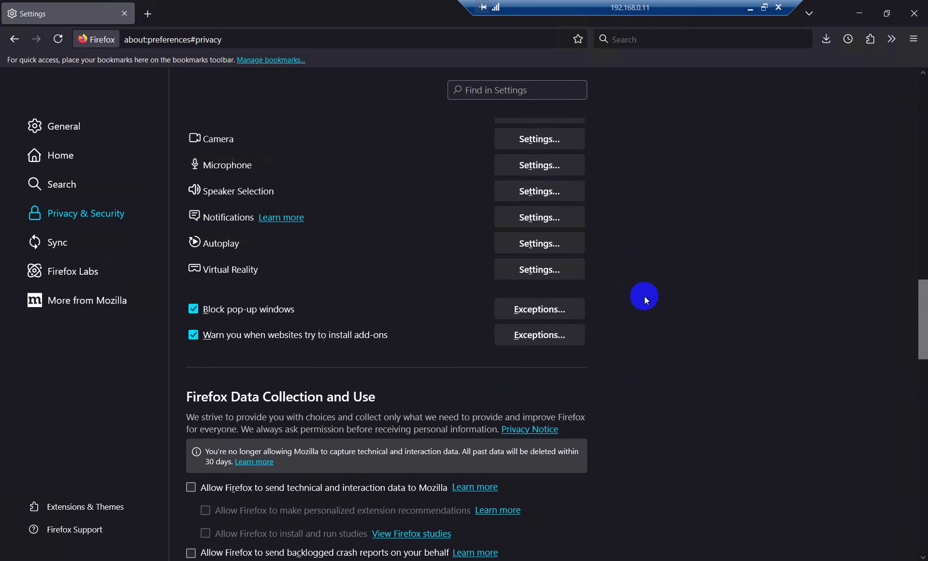
scroll(650, 295, down, 3)
scroll(649, 295, down, 5)
scroll(648, 296, down, 5)
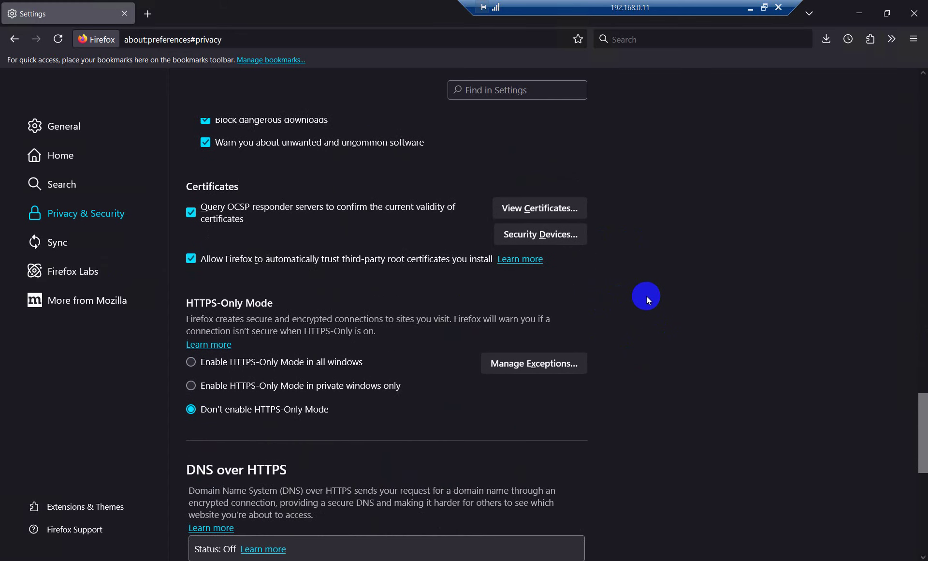
- Select 'Enable HTTPS-Only Mode in private windows only'
scroll(646, 296, down, 1)
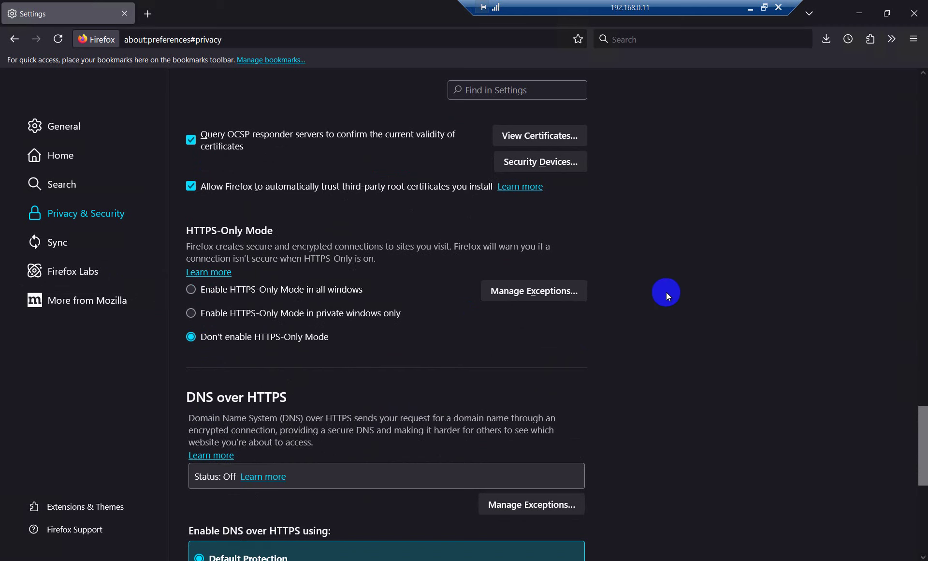
scroll(666, 292, down, 1)
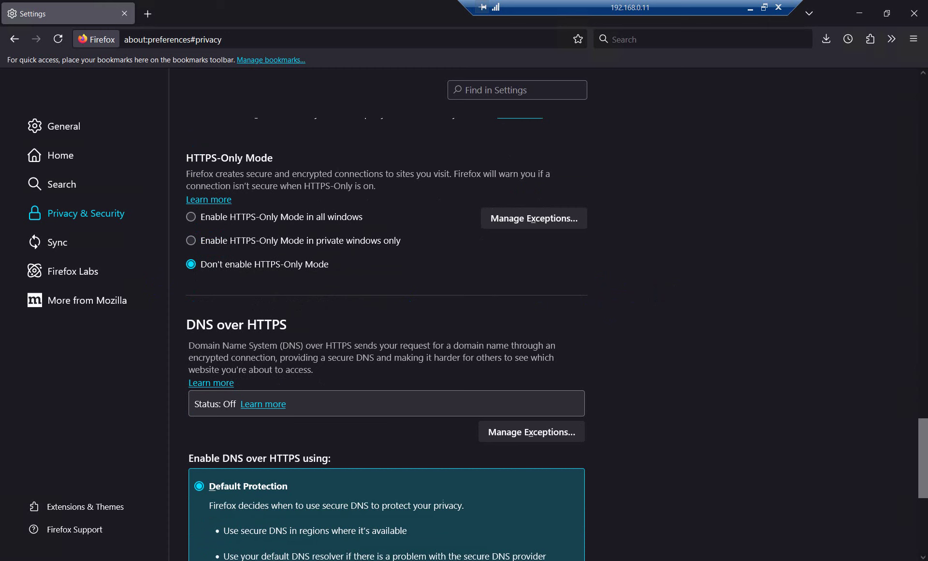
scroll(656, 280, up, 2)
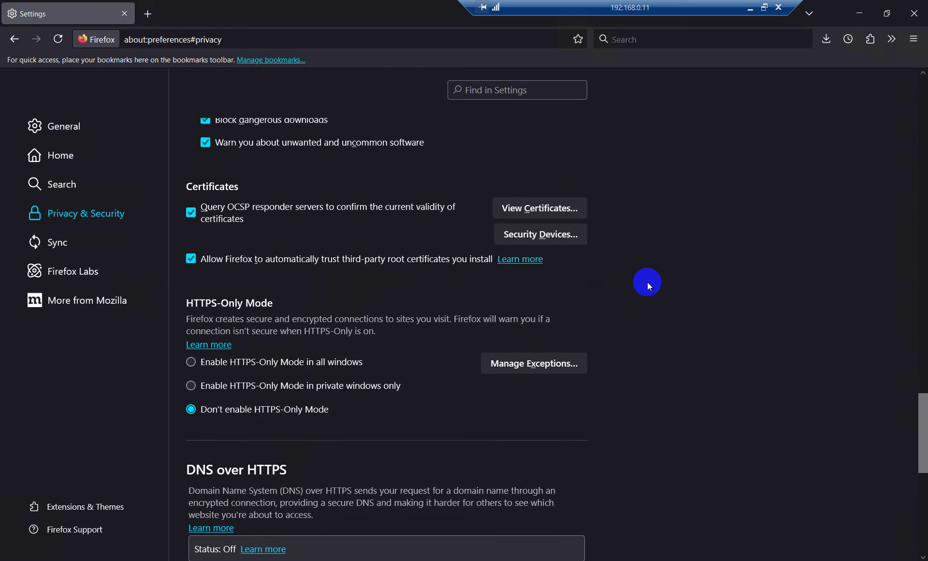
scroll(661, 283, up, 2)
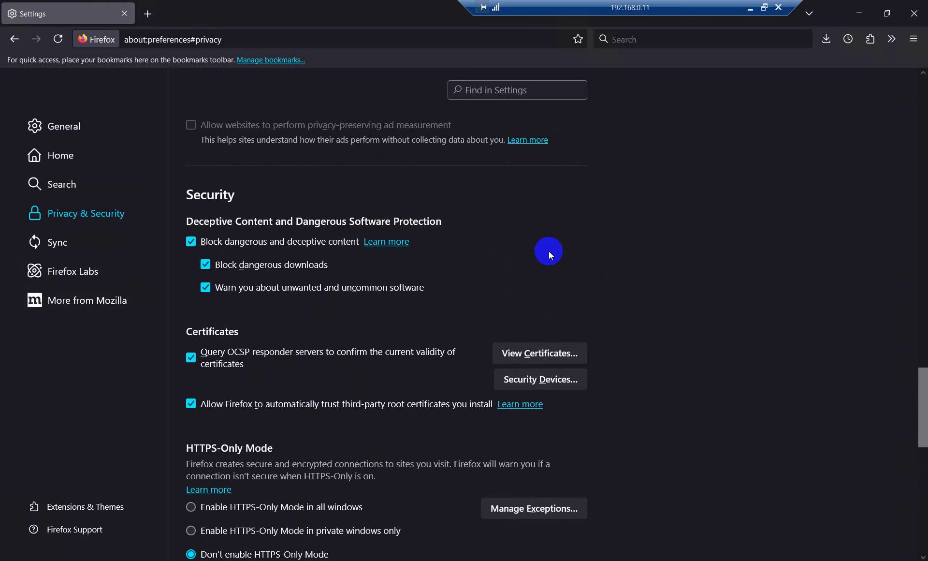
scroll(613, 256, down, 2)
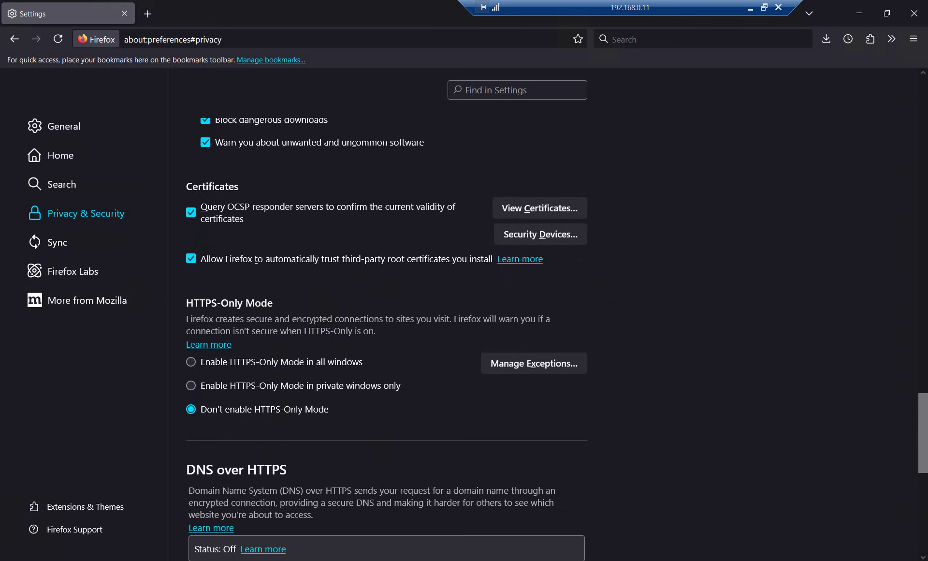
scroll(676, 247, down, 1)
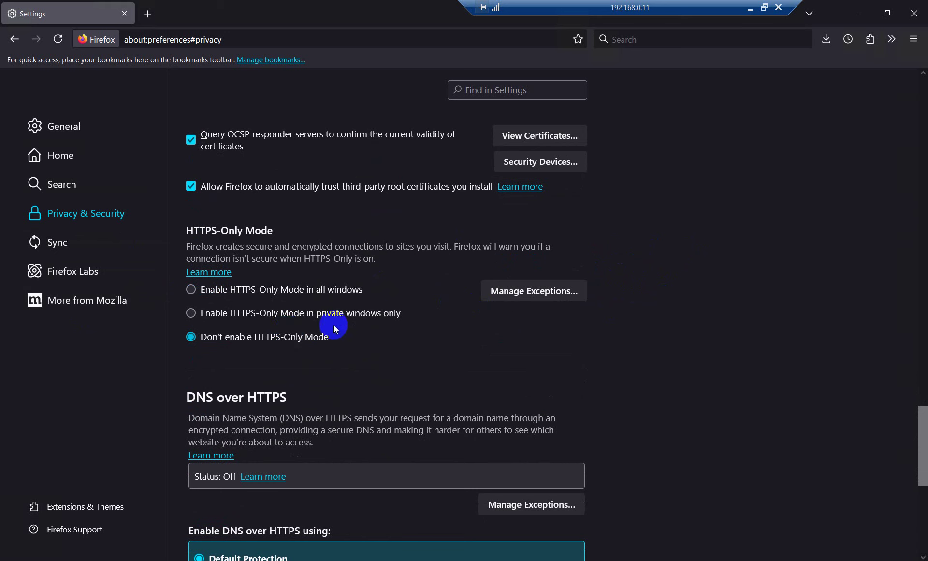
click(341, 316)
- Set DNS over HTTPS to Off and switch to the Sync settings page
scroll(669, 334, down, 3)
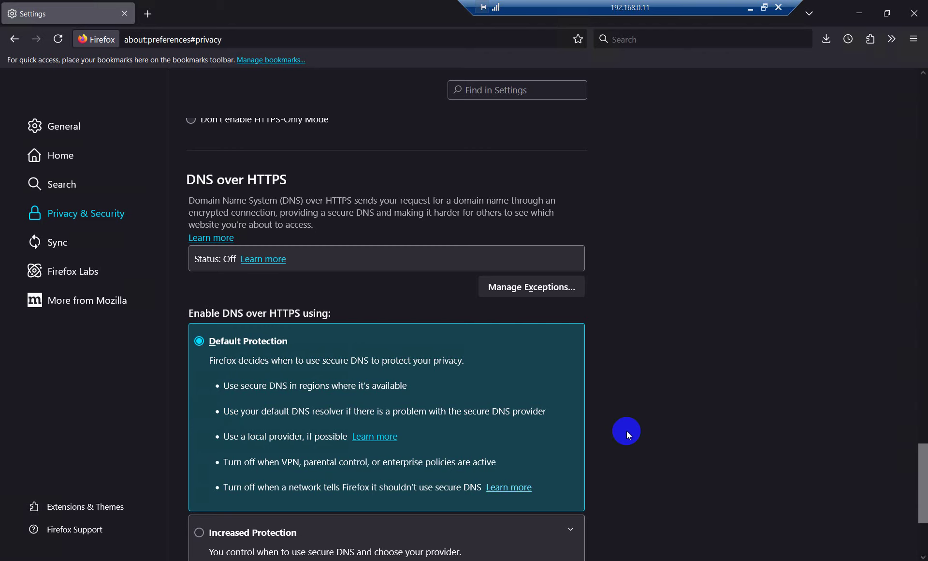
scroll(670, 401, down, 2)
click(201, 487)
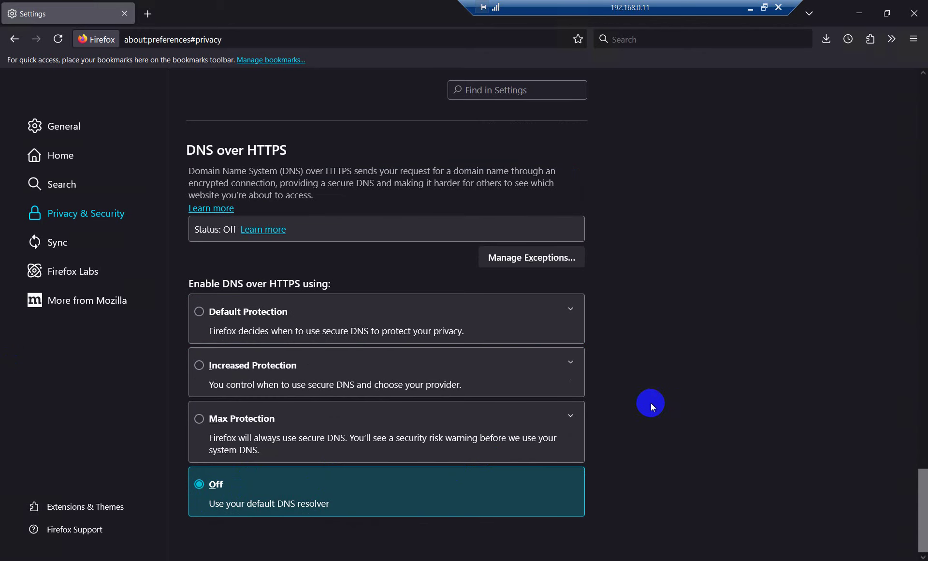
click(78, 245)
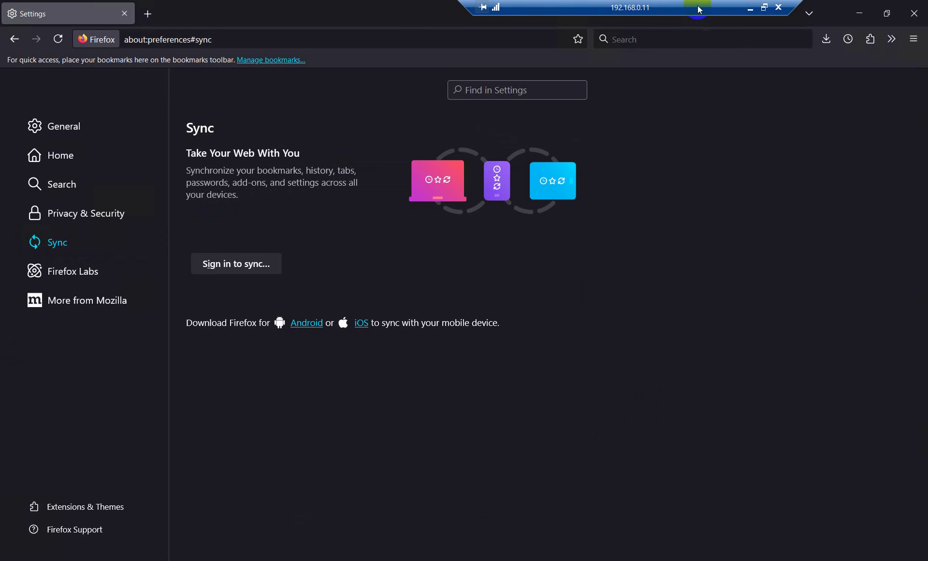
drag(696, 6, 579, 7)
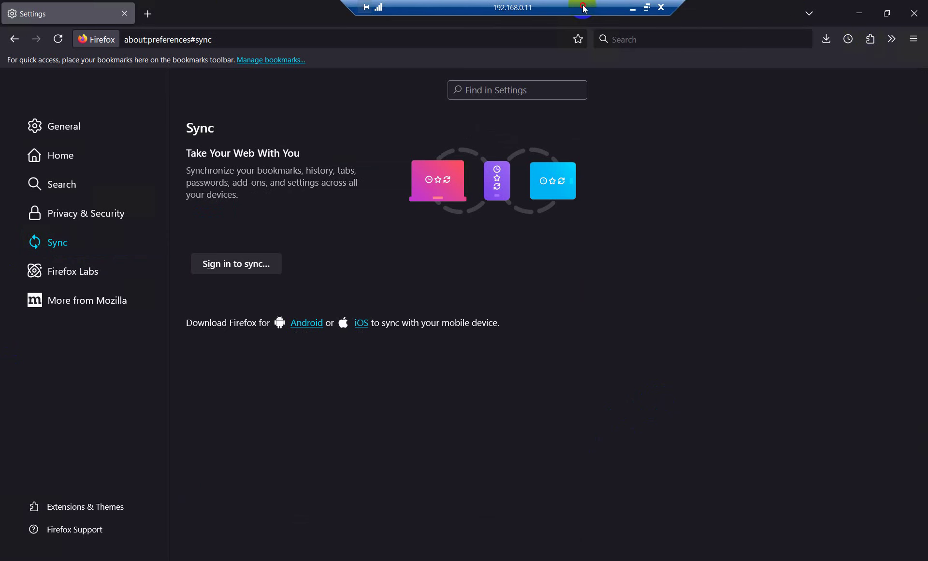
click(849, 39)
click(849, 39)
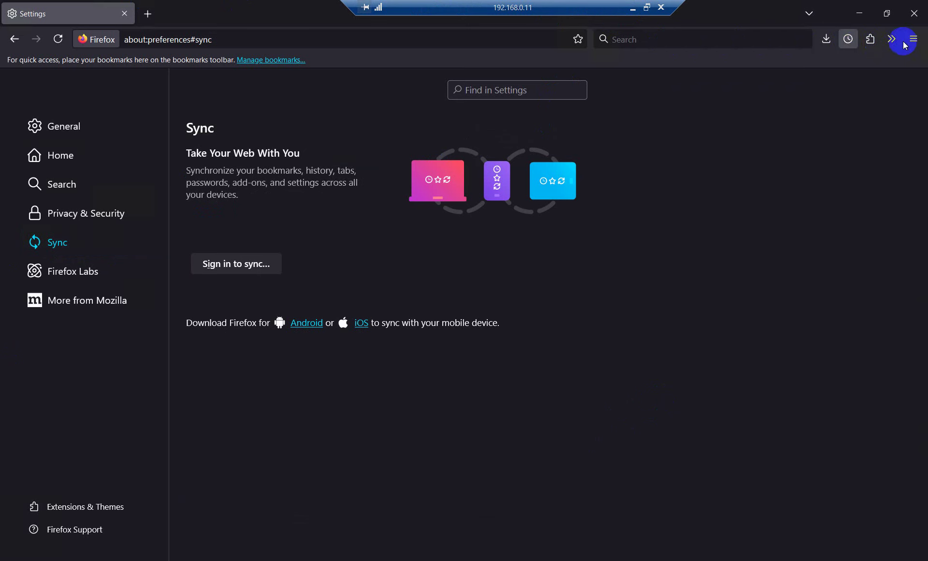
click(892, 40)
click(892, 40)
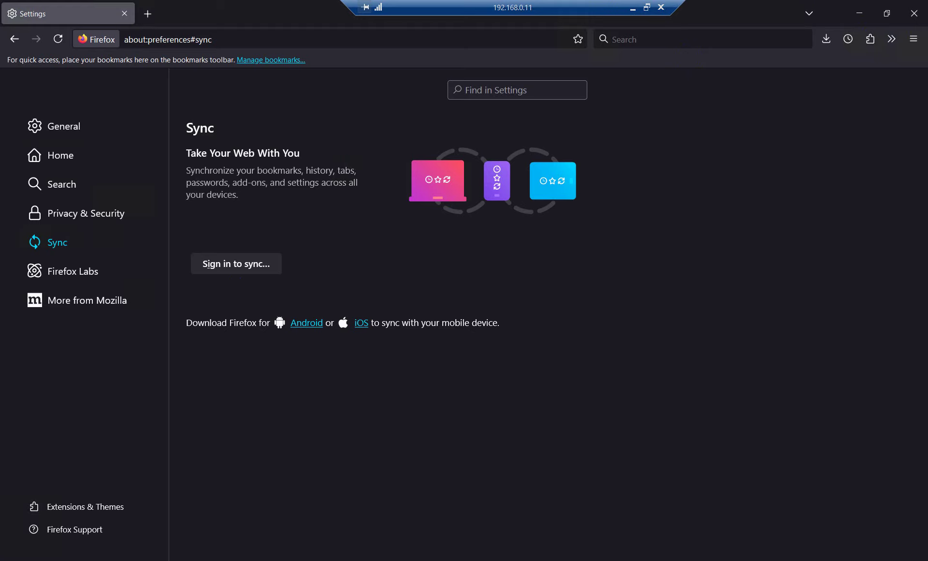
- Load about:config in a new tab and accept the caution warning
click(148, 13)
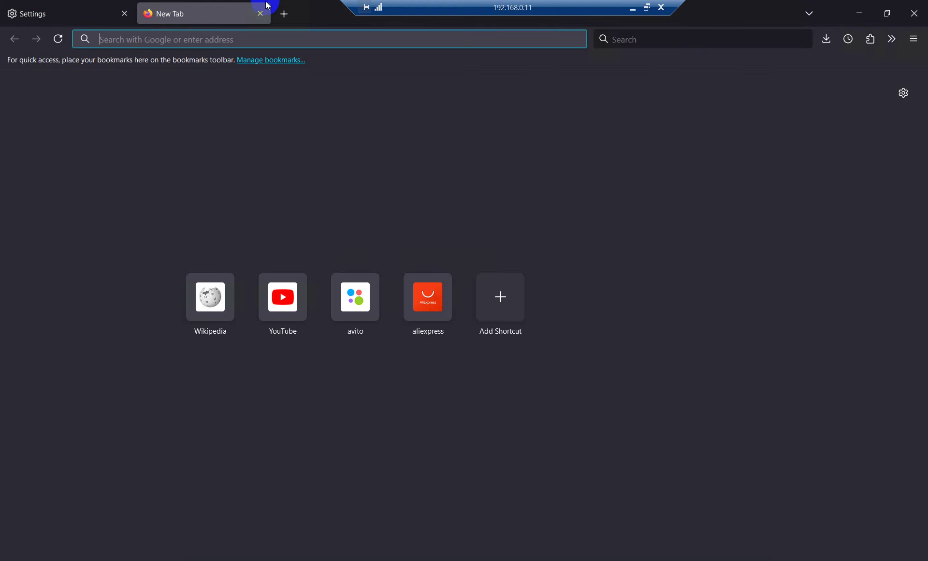
text(about:config)
key(Return)
click(377, 370)
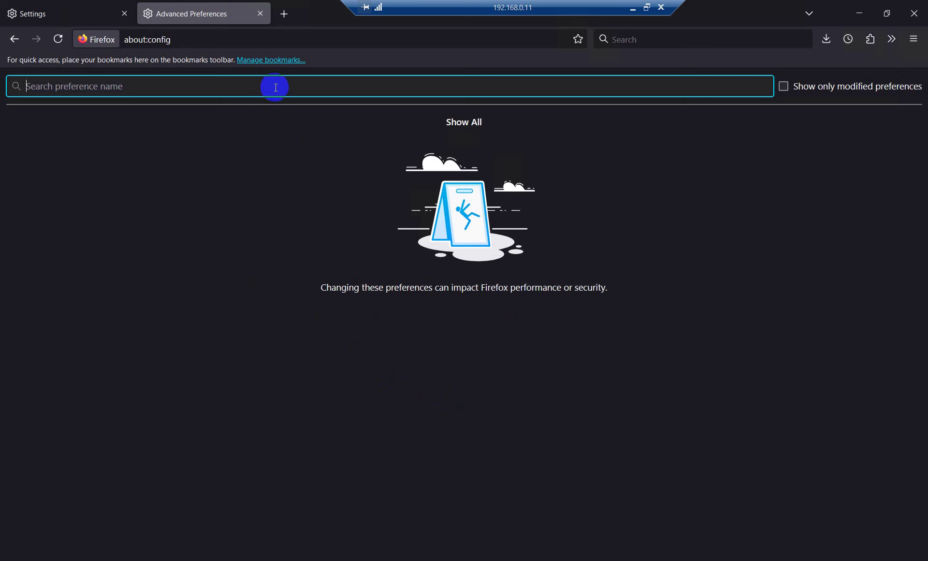
- Set extensions.screenshots.disabled to true and extensions.pocket.enabled to false
text(extensions.screenshots.disabled)
double_click(435, 118)
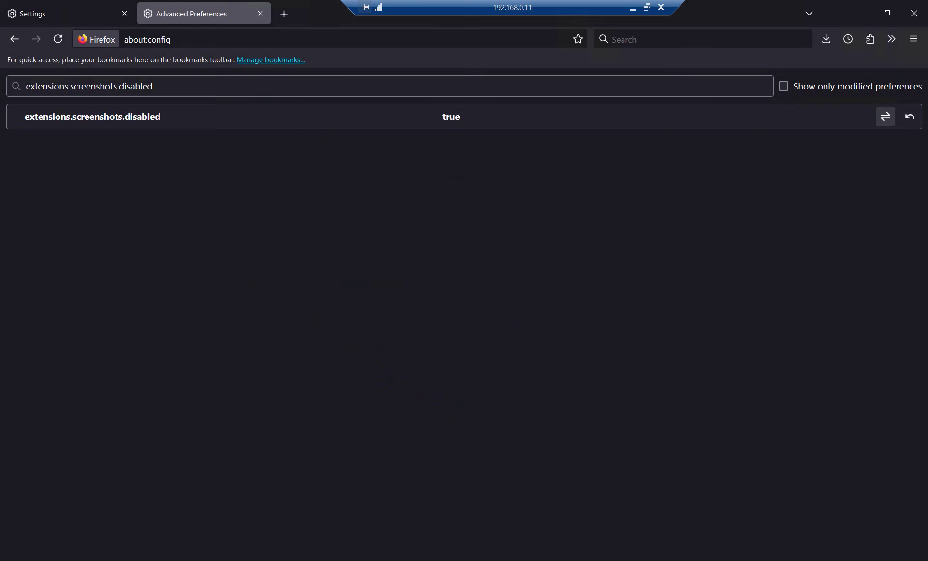
click(273, 89)
key(ctrl+a)
text(extensions.pocket.enabled)
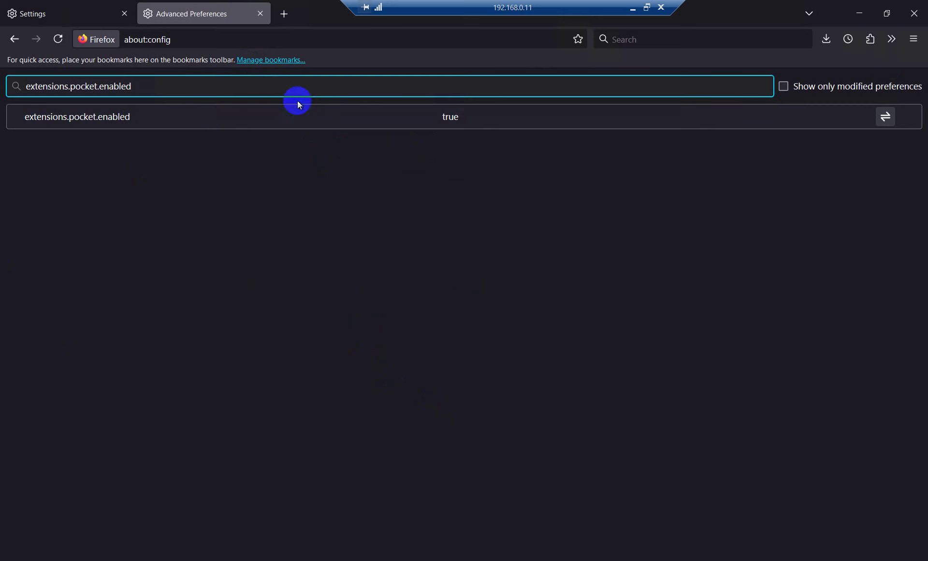
double_click(289, 118)
- Set browser.tabs.insertAfterCurrent to true and layout.word_select.eat_space_to_next_word to false
click(271, 89)
key(ctrl+a)
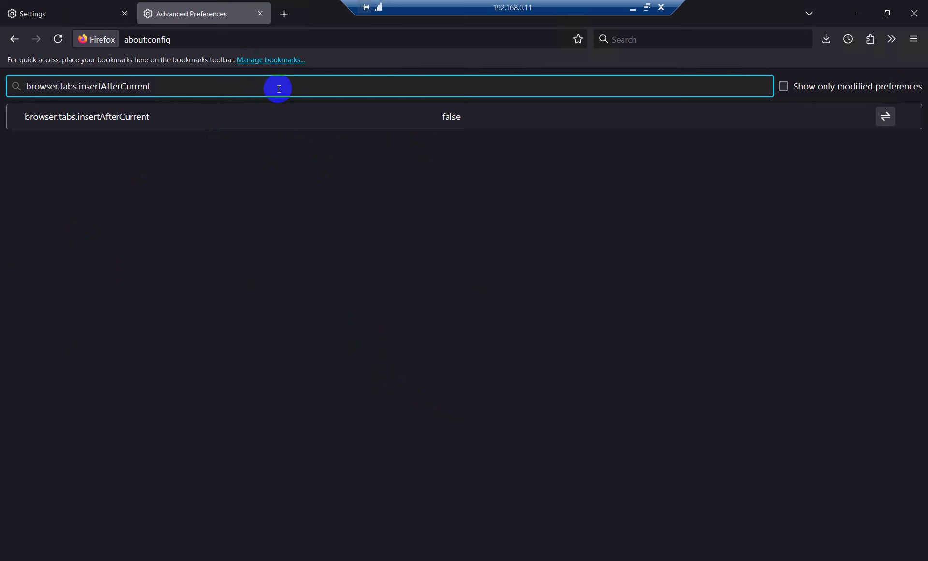
double_click(252, 121)
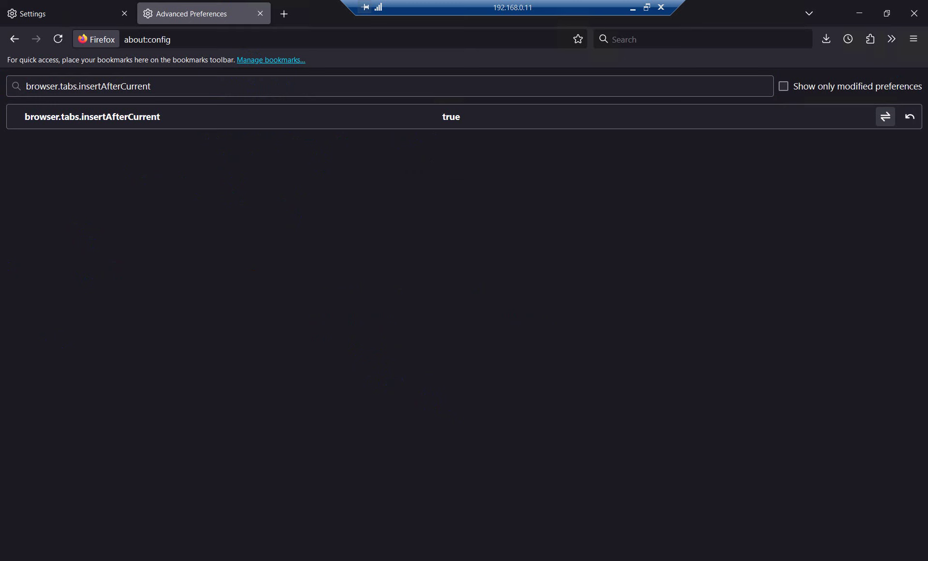
triple_click(210, 94)
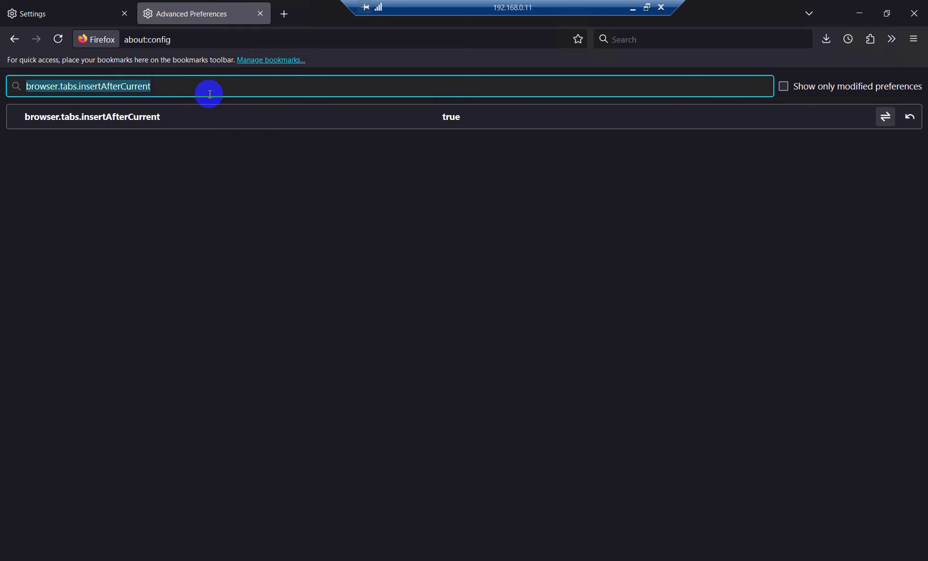
text(layout.word_select.eat_space_to_next_word)
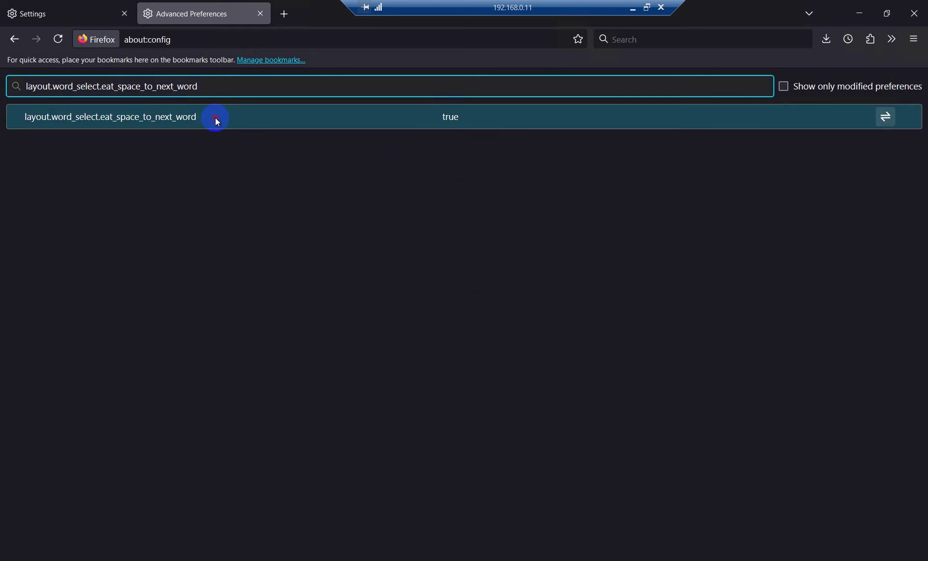
double_click(216, 118)
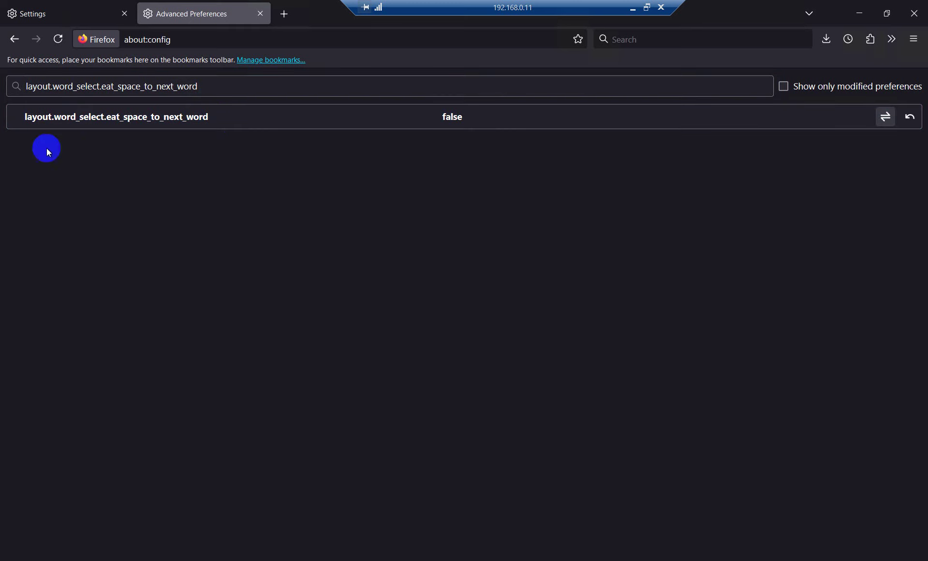
- Change doh-rollout.home-region from RU to US
triple_click(241, 86)
text(doh-rollout.home-region)
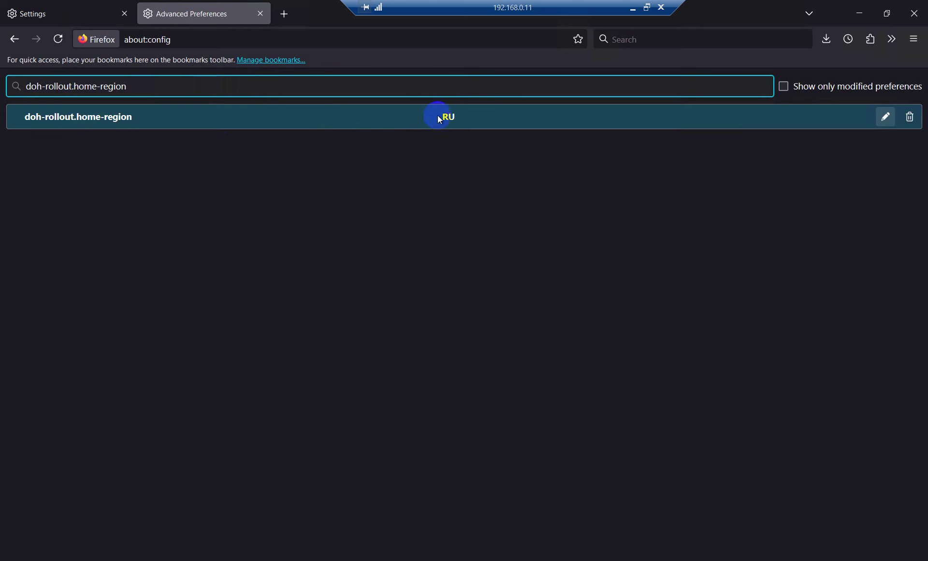
double_click(447, 116)
text(US)
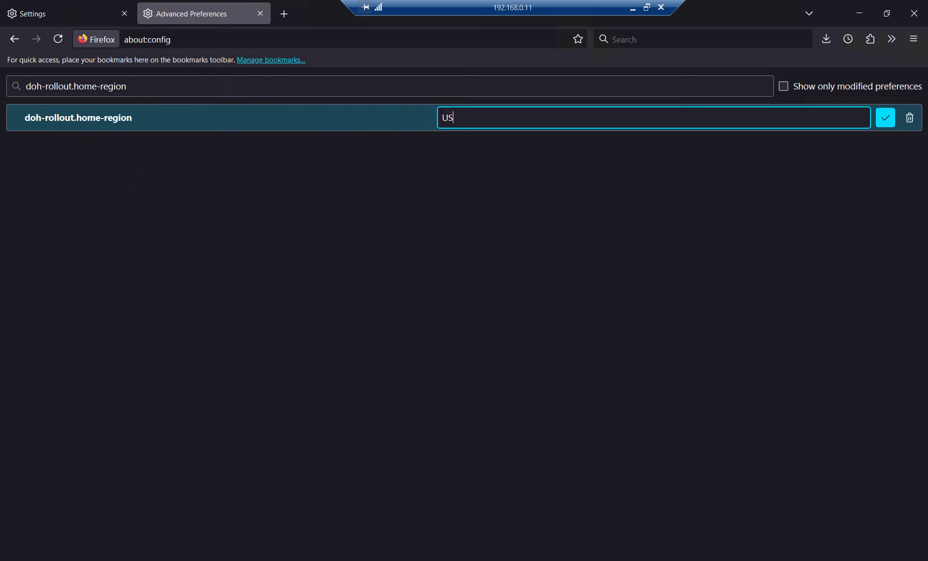
key(Return)
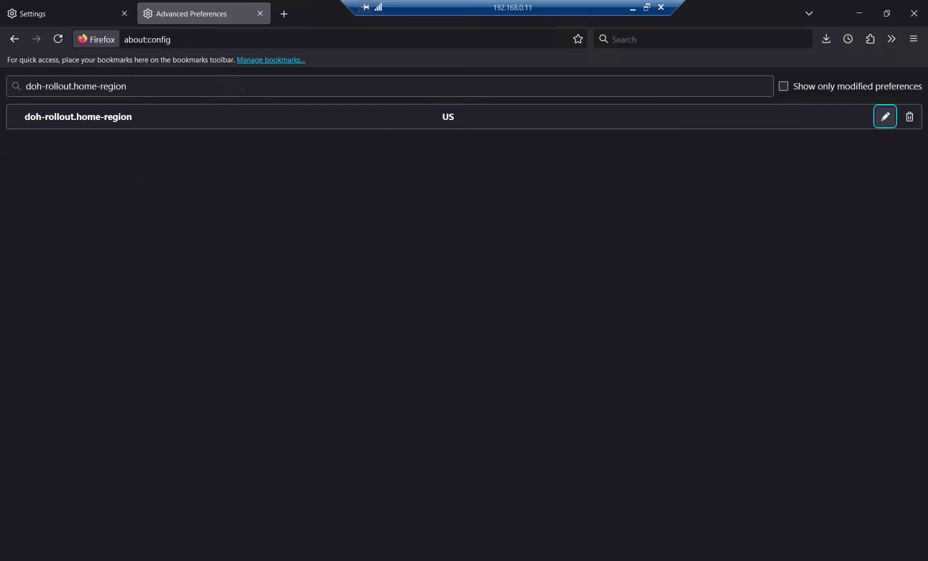
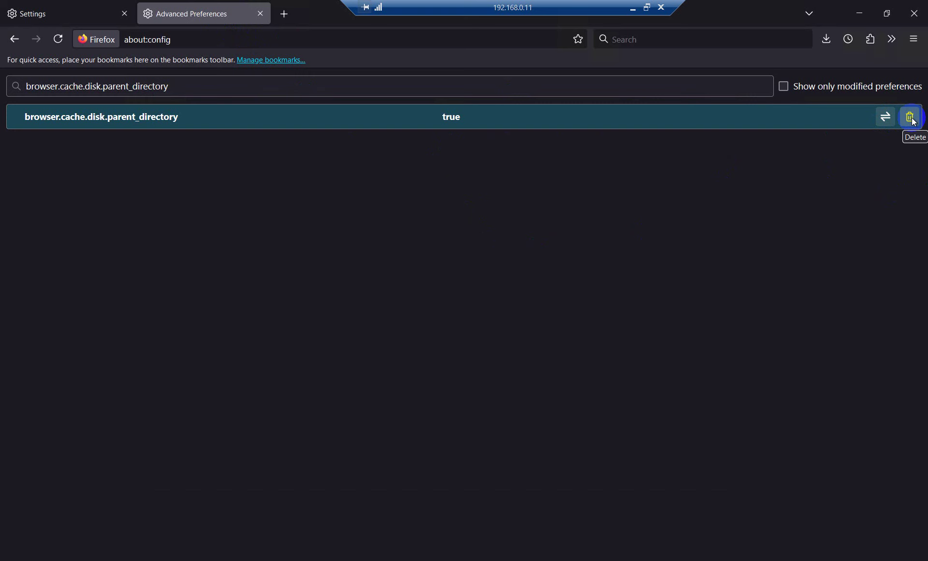
- Replace the boolean browser.cache.disk.parent_directory with a string preference set to W:\junk\ffCache
click(911, 118)
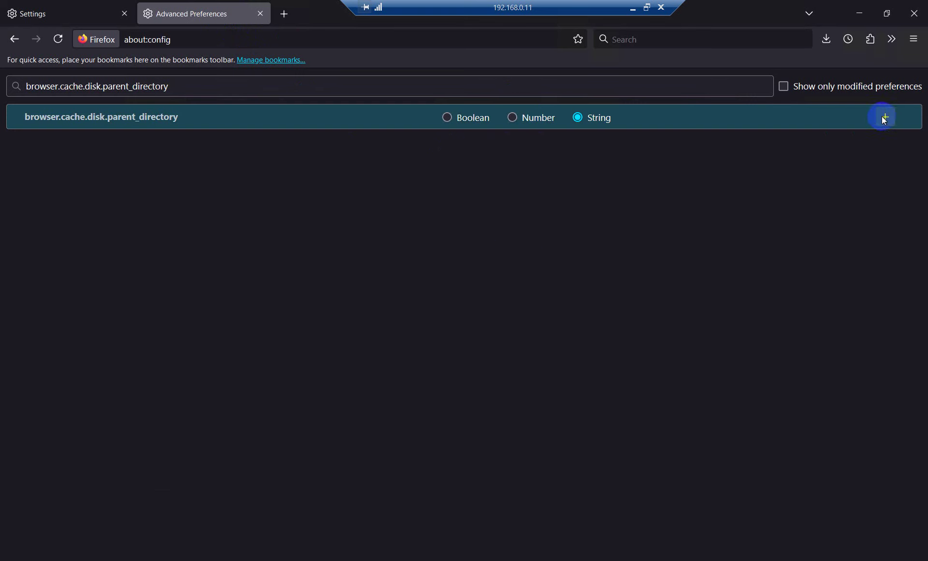
click(884, 117)
text(W:\junk\ffCache)
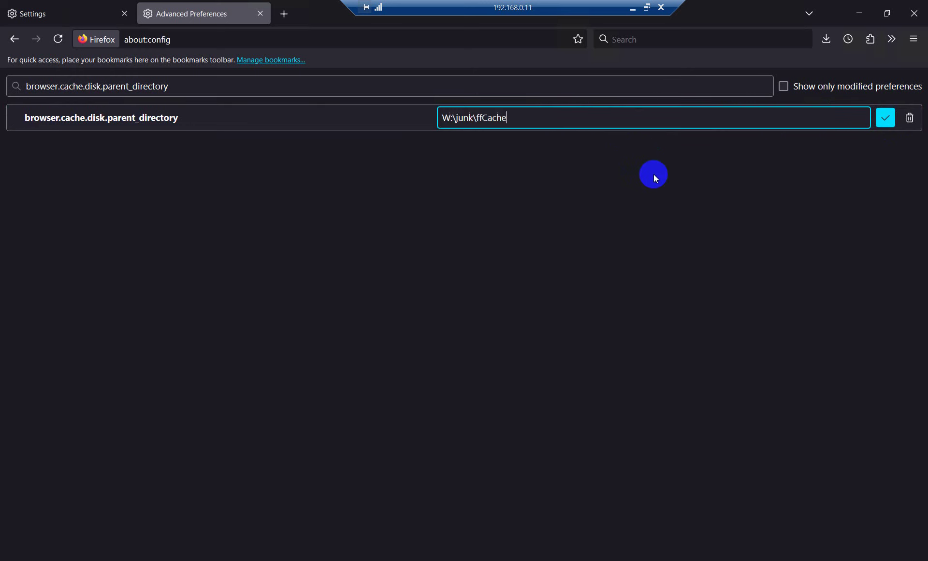
key(Return)
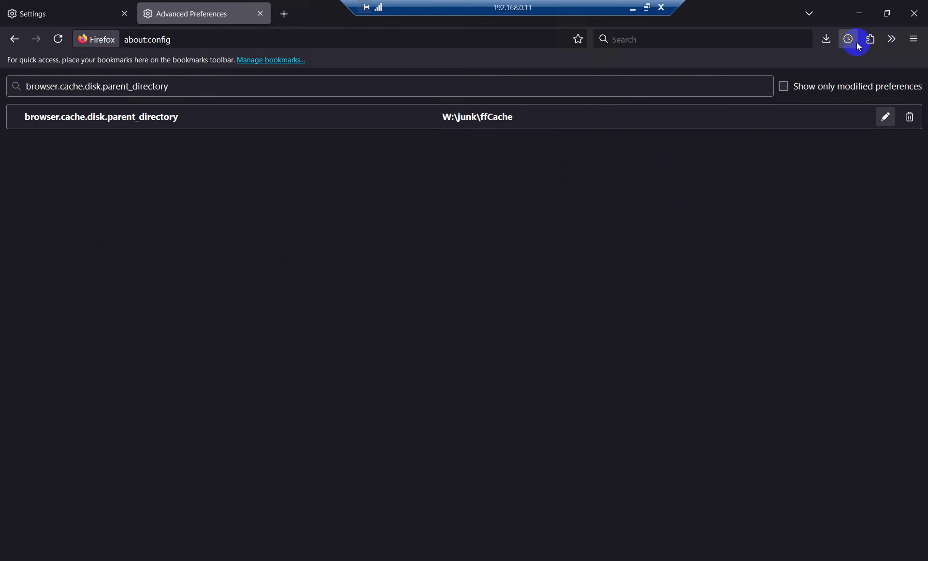
- Sign in to the Mozilla account for sync using the emailed confirmation code
click(873, 39)
click(892, 39)
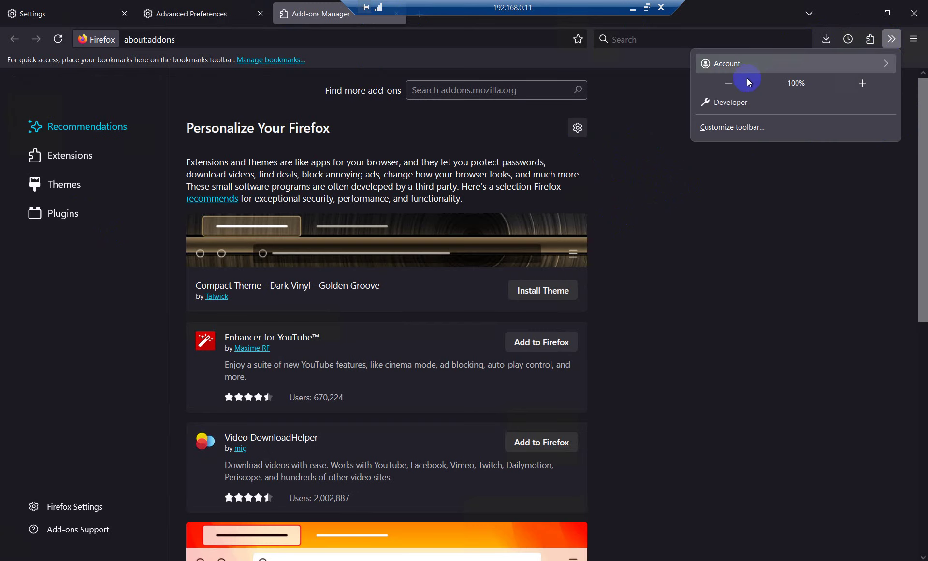
click(736, 66)
click(734, 94)
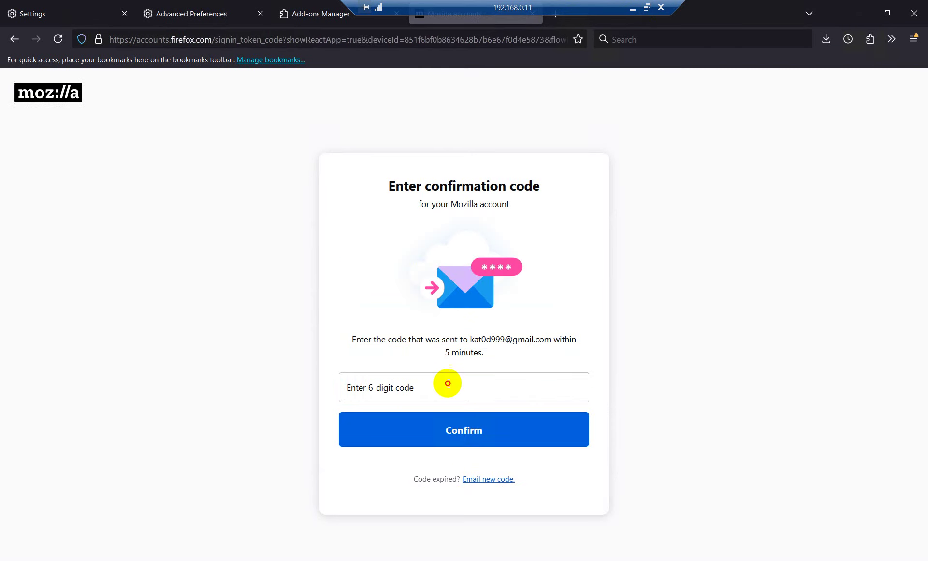
click(460, 434)
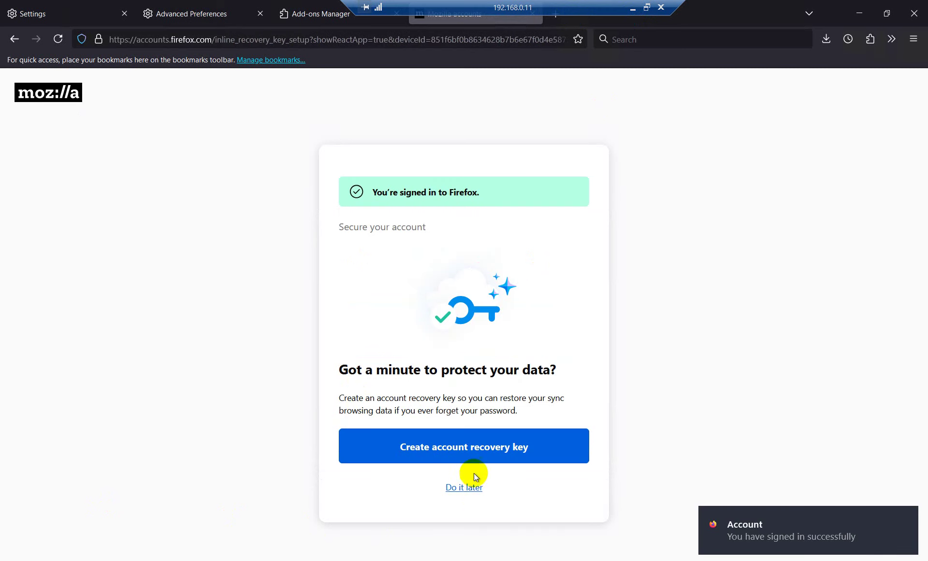
- Skip the recovery key and mobile device pairing, then return to the Add-ons Manager
click(465, 488)
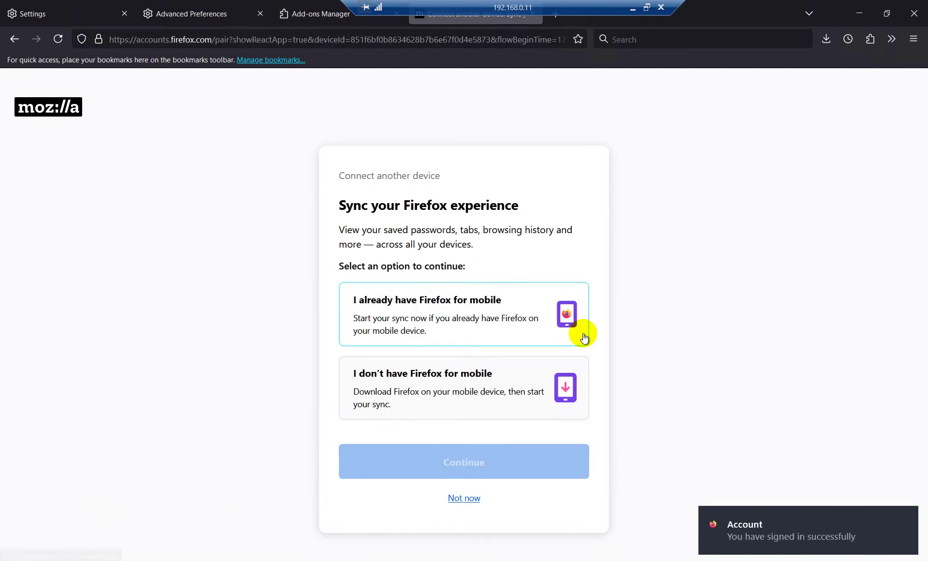
click(467, 509)
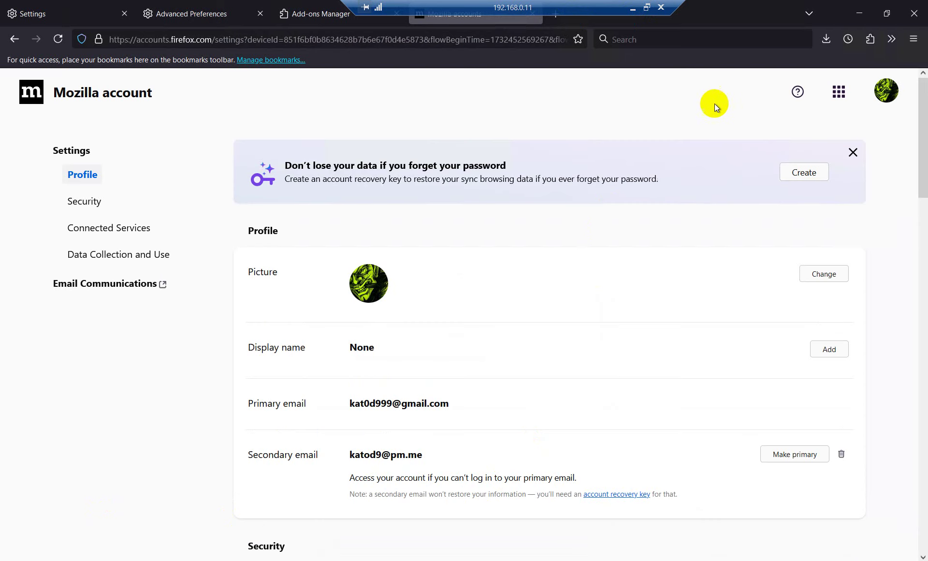
click(873, 39)
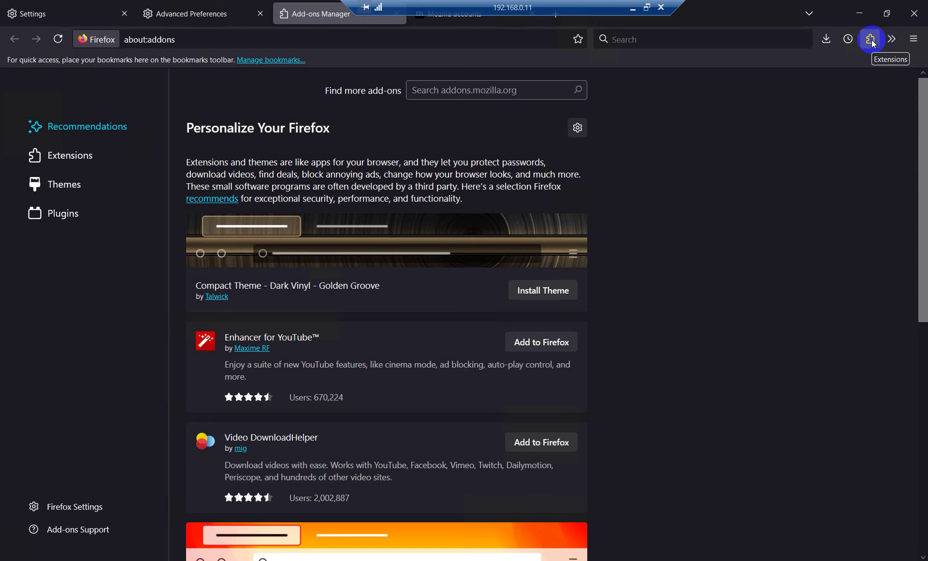
- Open Settings and scroll through the top of the General panel
click(914, 41)
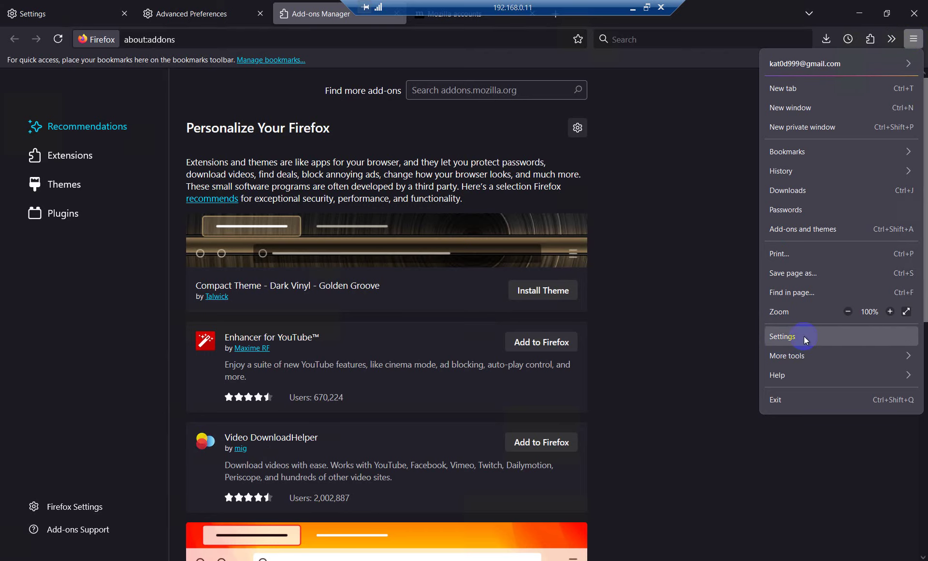
click(804, 336)
scroll(670, 152, down, 7)
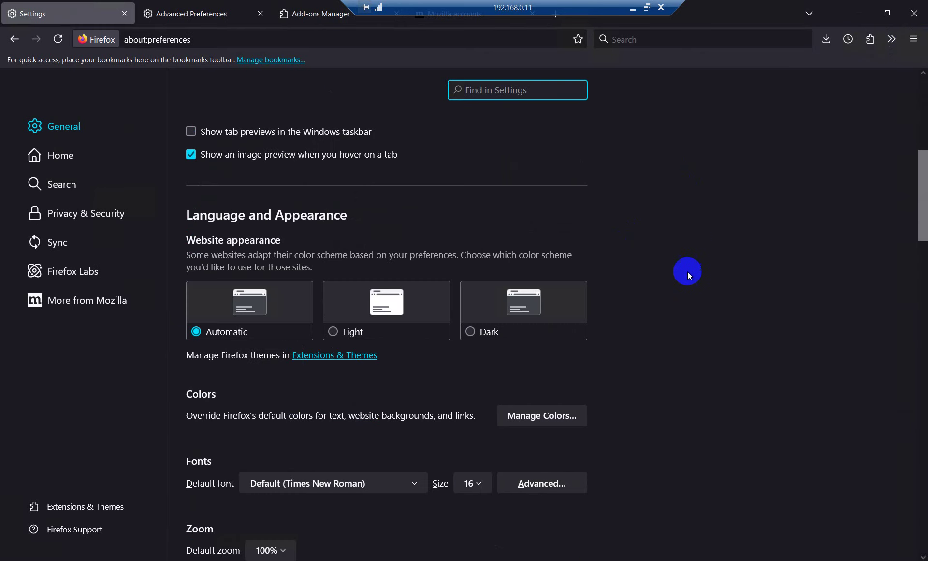
scroll(719, 319, down, 10)
scroll(727, 344, up, 15)
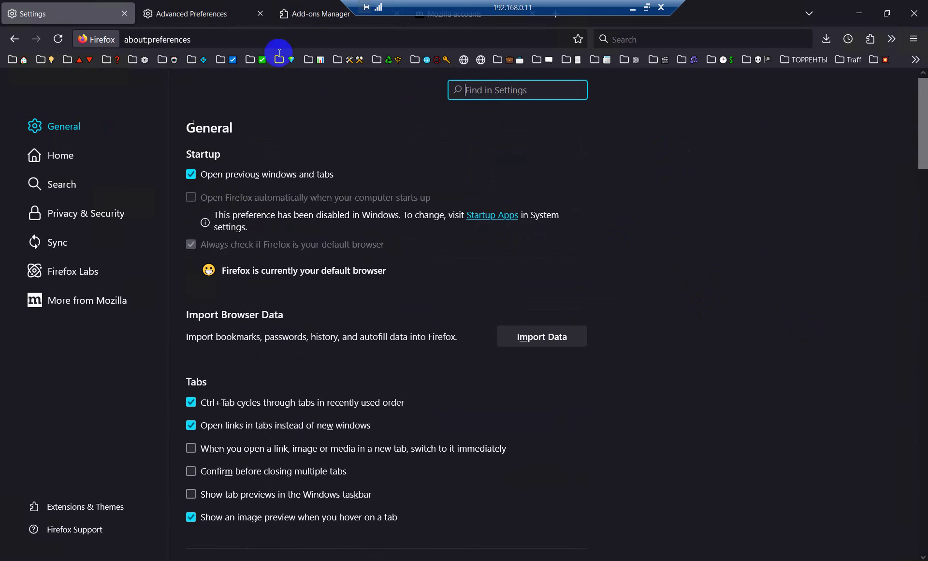
- Visit the Advanced Preferences page and its search filter, then dismiss the address suggestions
click(195, 7)
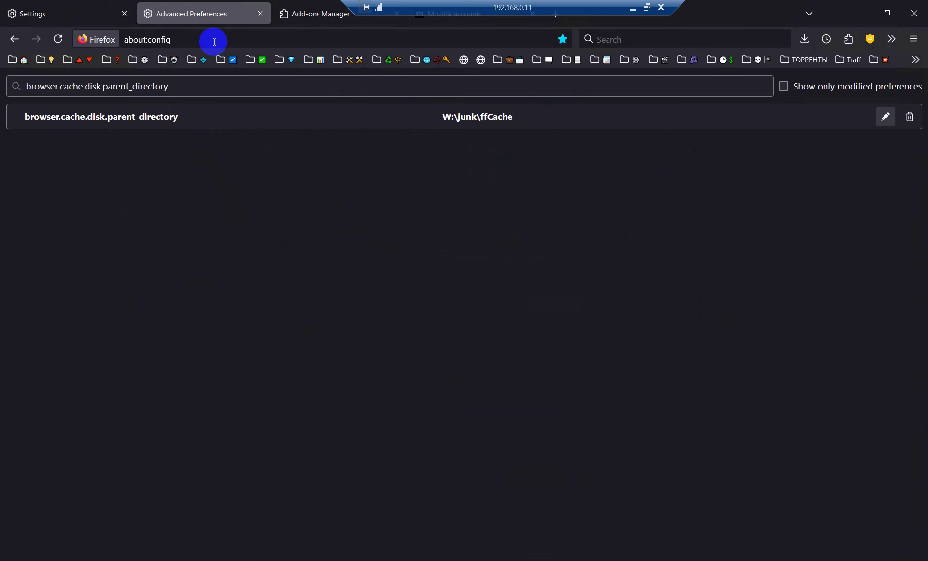
click(225, 92)
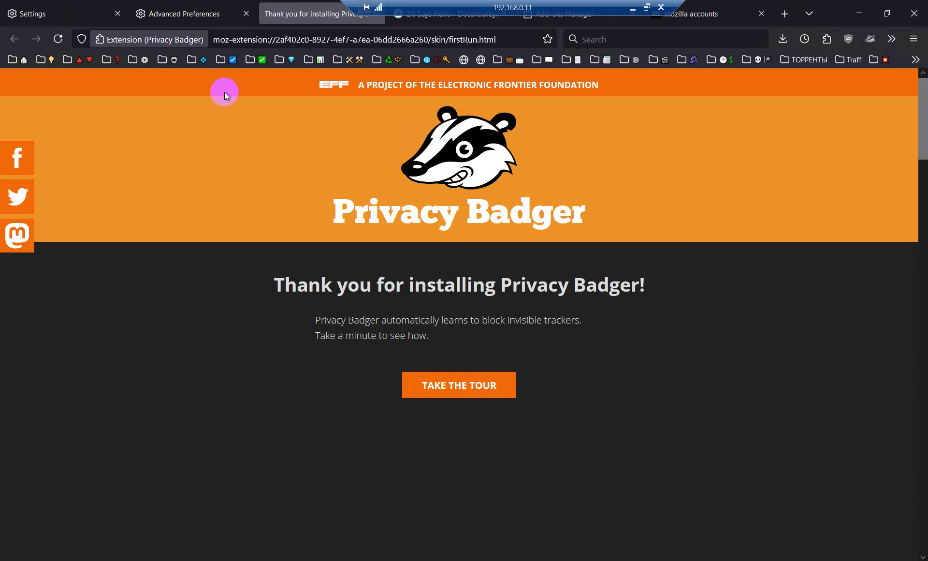
click(190, 21)
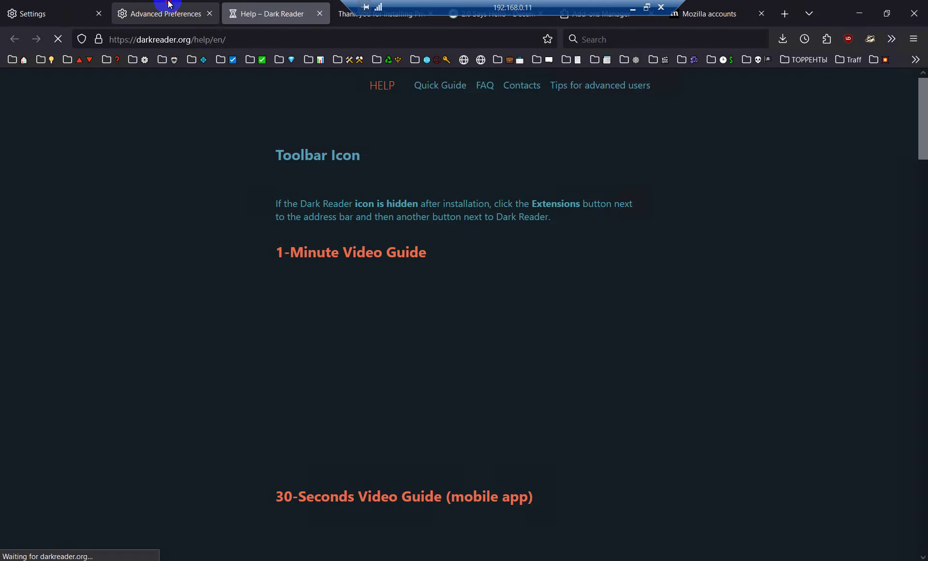
click(166, 13)
click(231, 40)
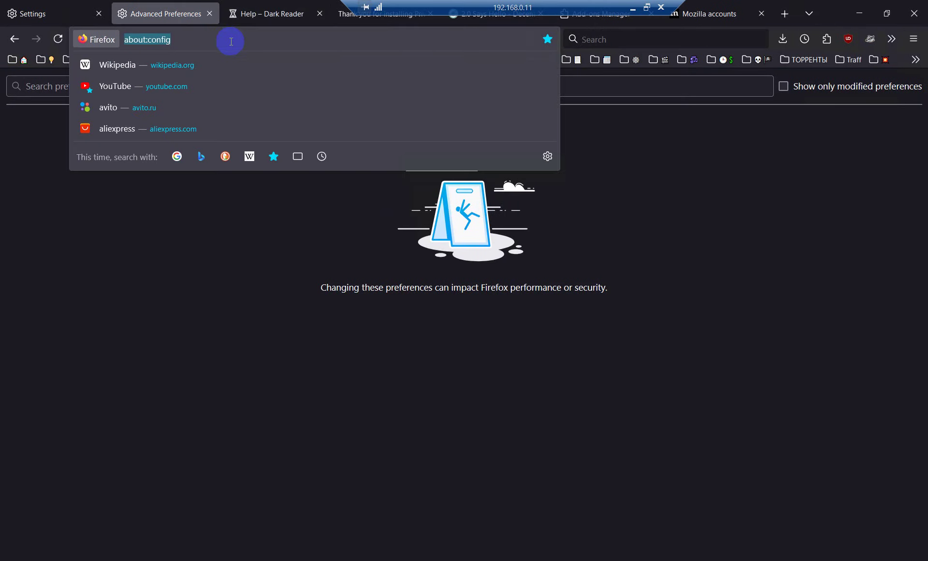
click(435, 28)
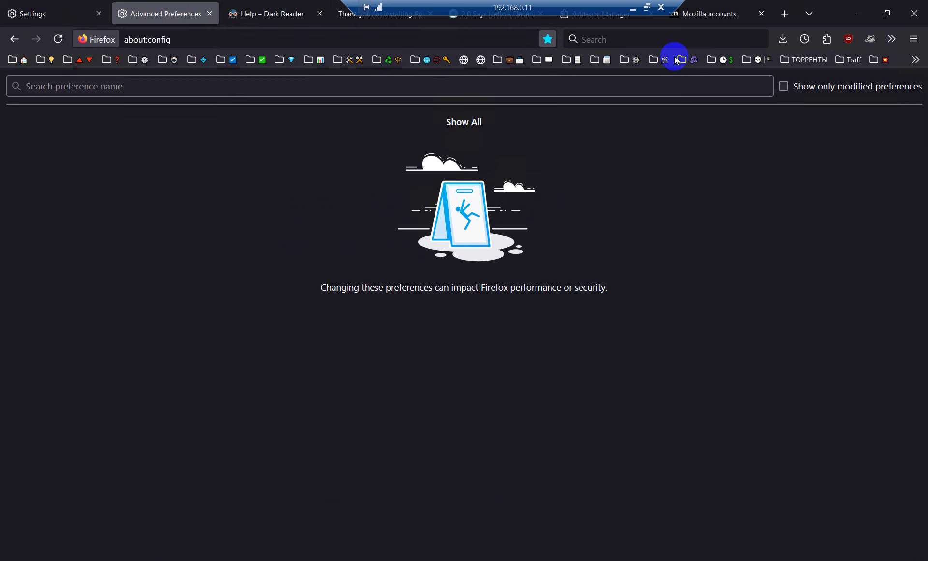
- Reopen Settings and scroll down to the Browsing and Network Settings sections
click(914, 39)
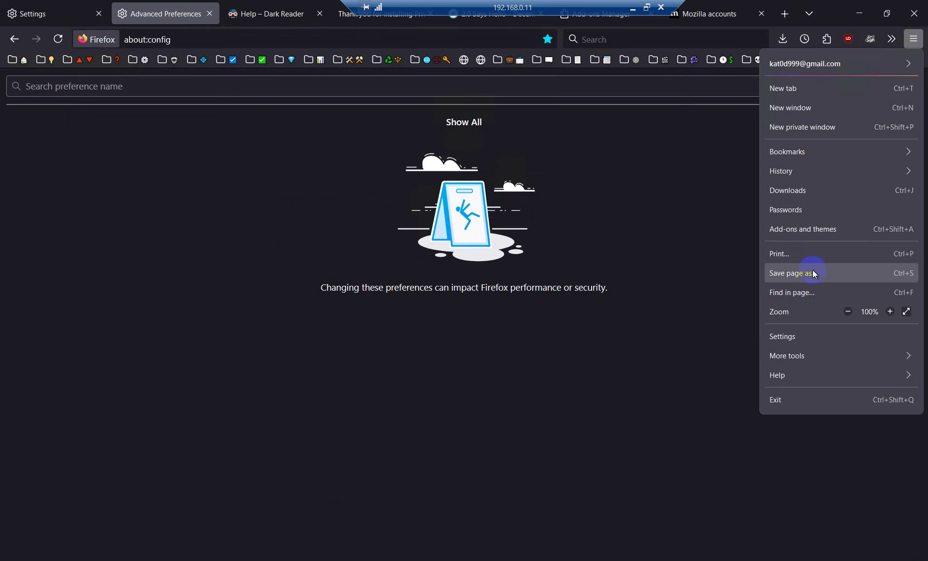
click(796, 335)
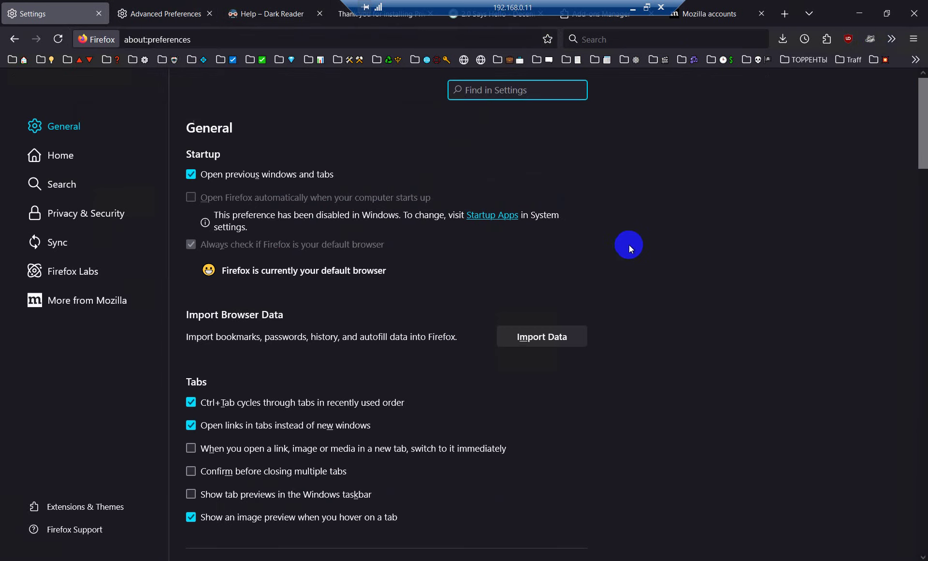
scroll(627, 245, down, 4)
scroll(625, 224, down, 15)
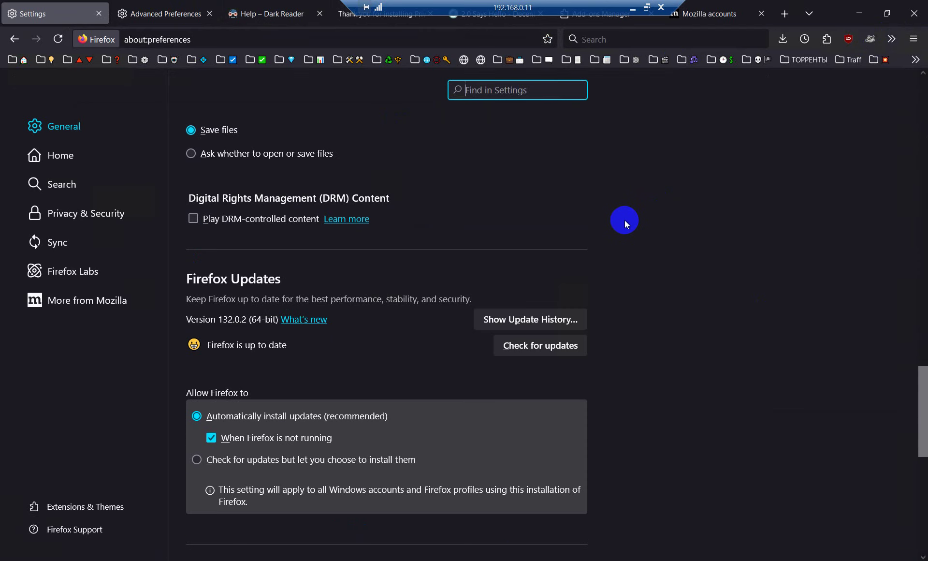
scroll(626, 225, down, 9)
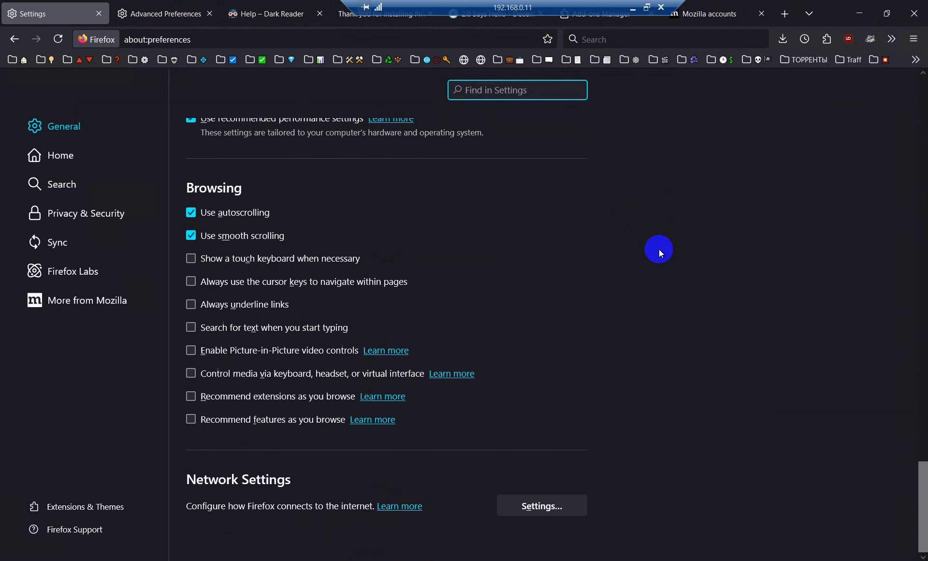
scroll(654, 278, up, 20)
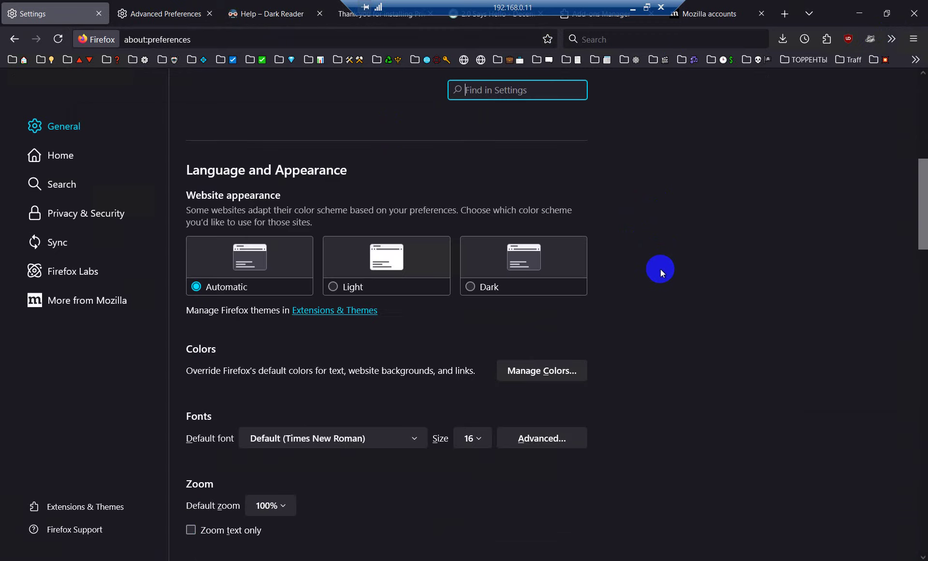
scroll(666, 267, down, 20)
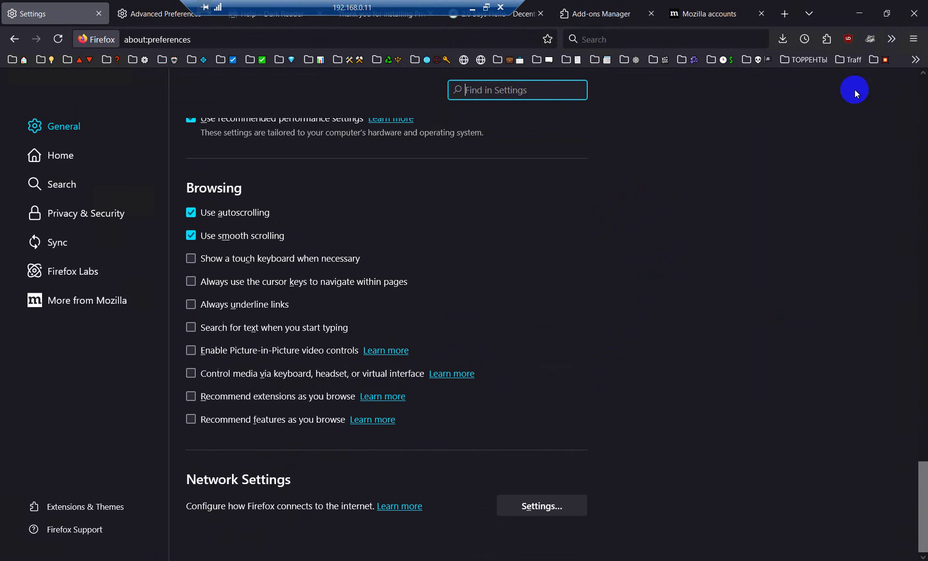
- Open the uBlock Origin dashboard on its Filter lists page
click(854, 38)
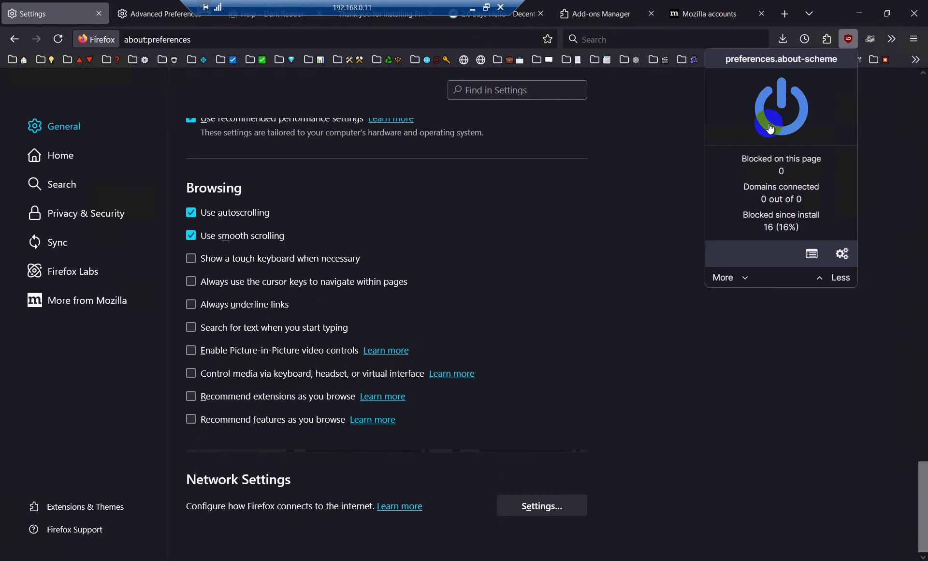
click(839, 281)
click(842, 254)
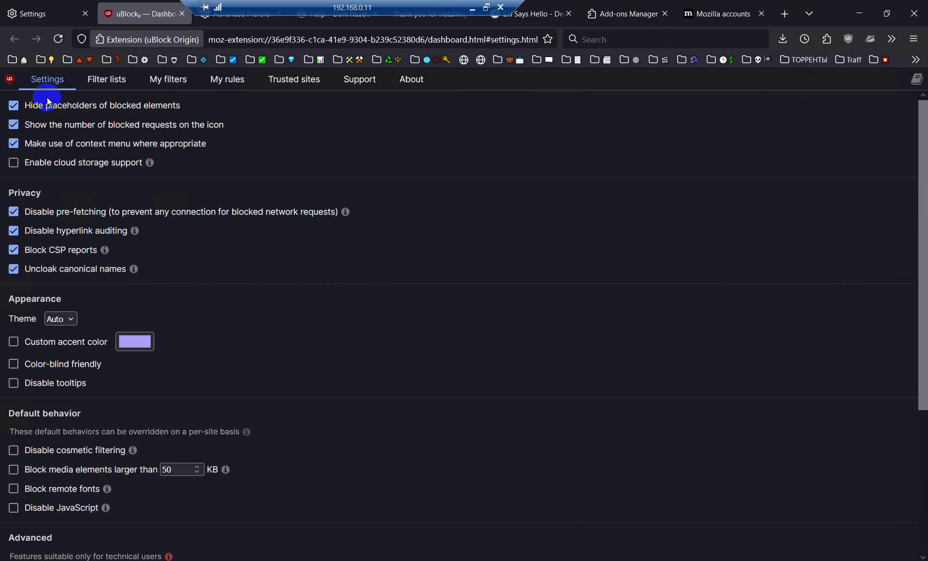
click(107, 78)
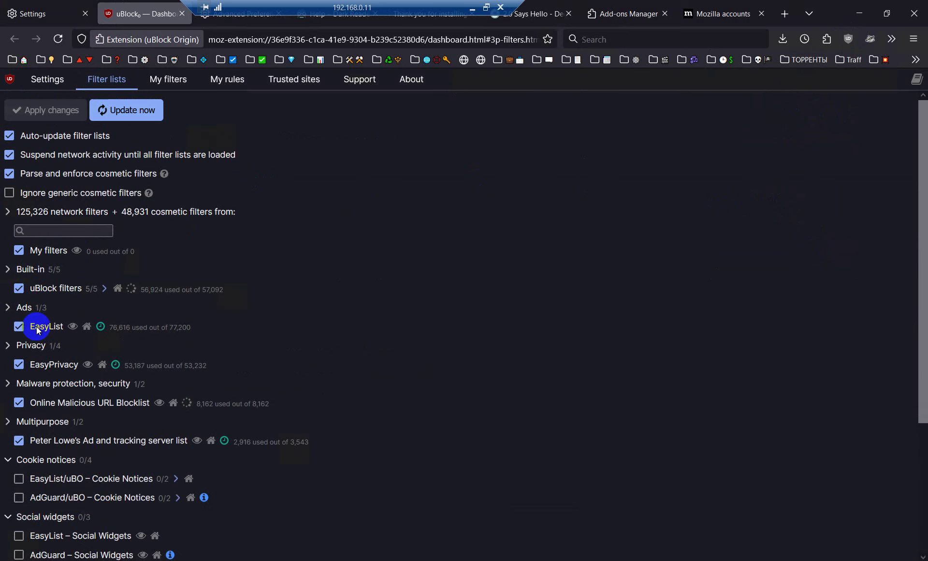
- Enable AdGuard Ads, both AdGuard tracking protections, LAN intrusion blocking and the Phishing URL Blocklist
click(8, 307)
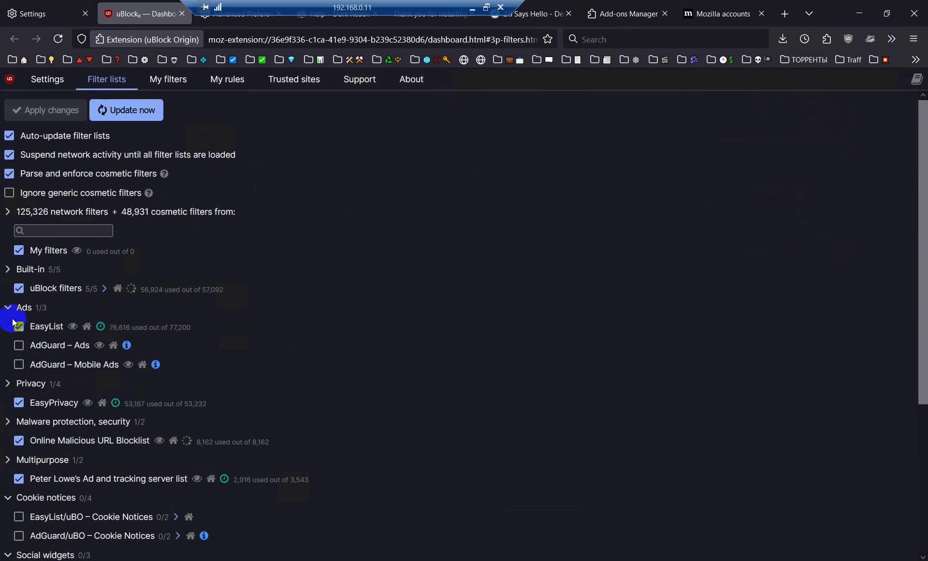
click(42, 344)
click(8, 383)
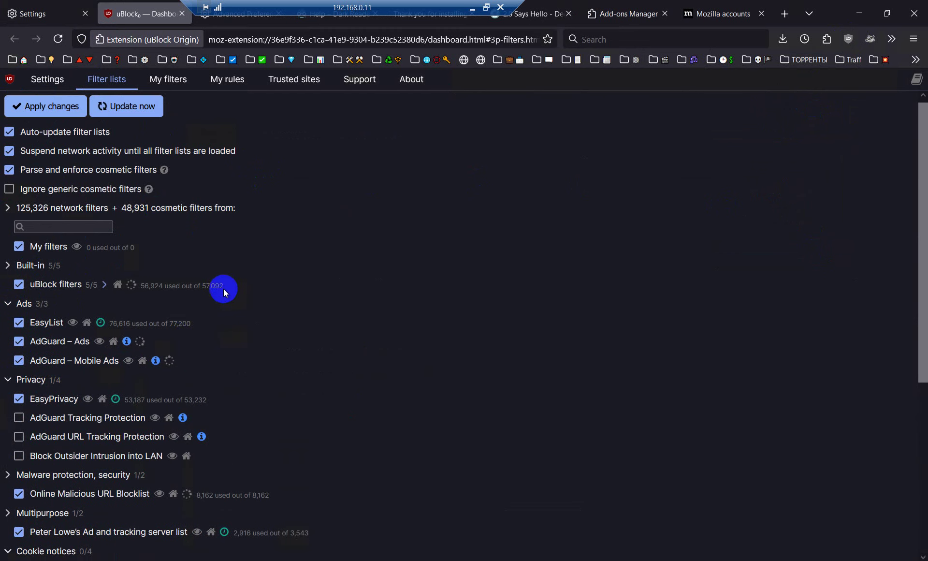
scroll(224, 288, down, 4)
click(18, 230)
click(19, 249)
click(19, 267)
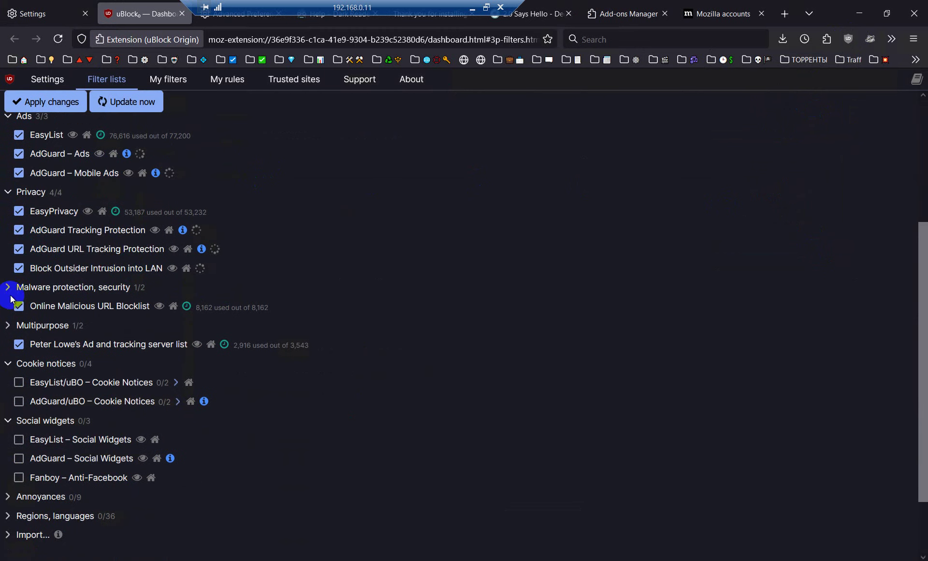
click(8, 287)
click(19, 325)
- Enable Dan Pollock's hosts, both Cookie Notices lists, both Social Widgets lists and Fanboy Anti-Facebook
click(7, 344)
click(19, 381)
click(19, 420)
click(19, 439)
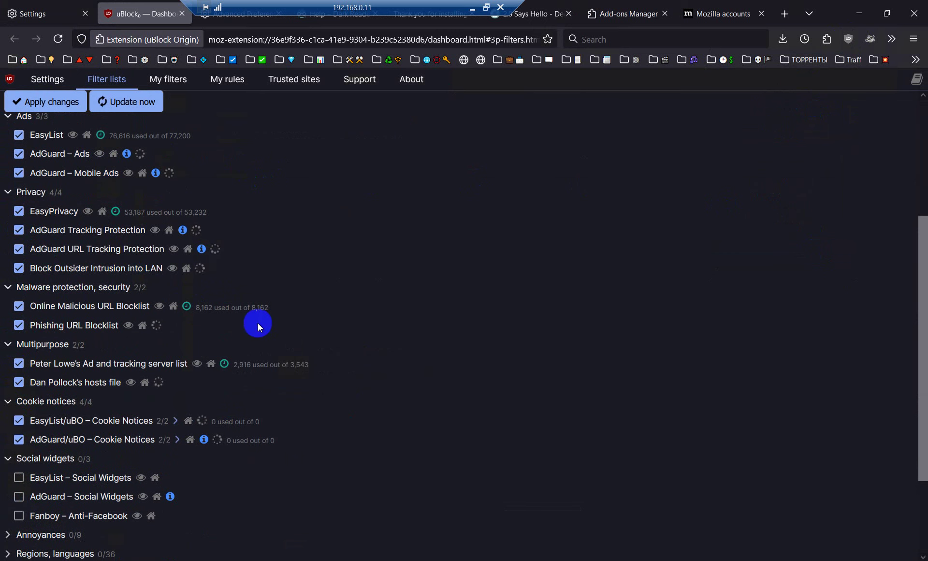
scroll(257, 321, down, 2)
click(19, 360)
click(19, 379)
click(19, 398)
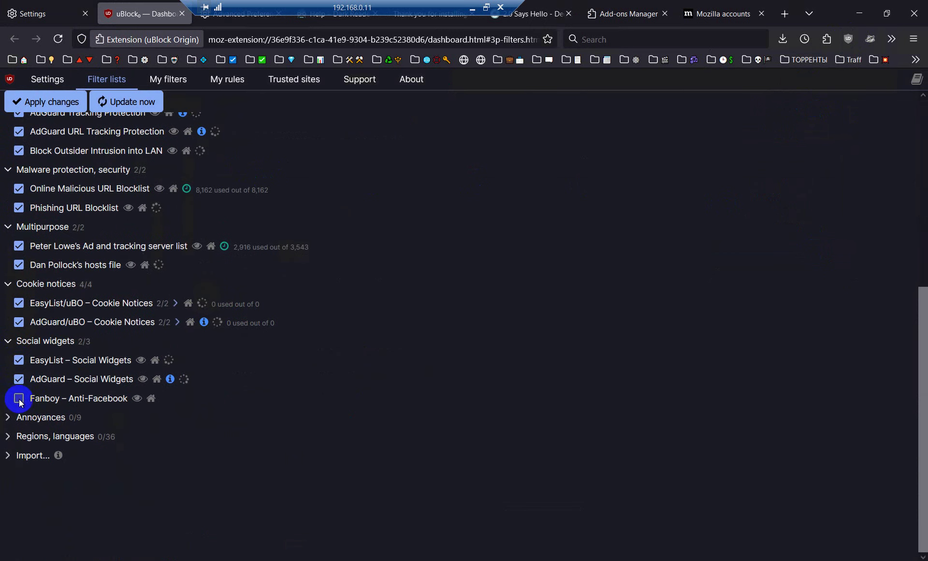
- Enable the EasyList, AdGuard and uBlock Annoyances lists, apply the changes and update all lists
click(9, 418)
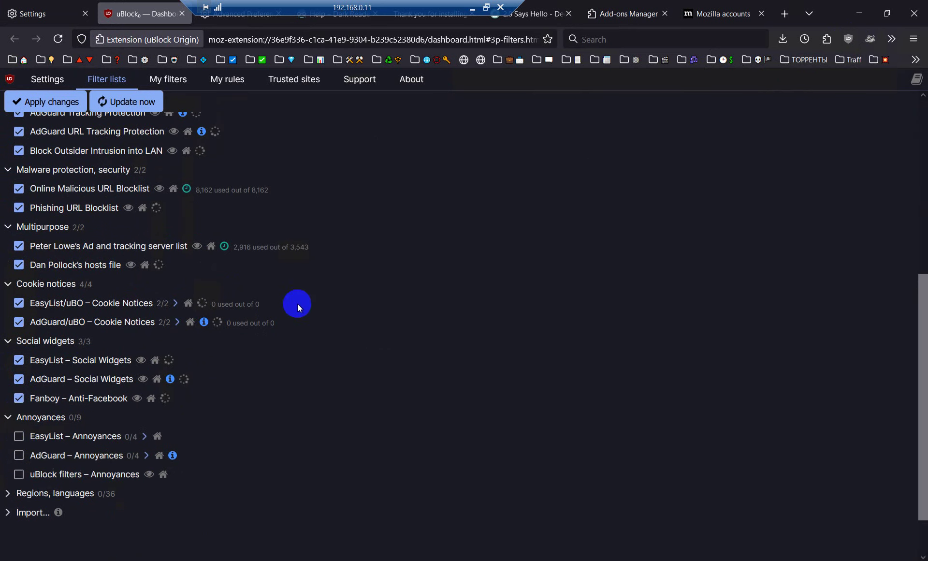
scroll(297, 306, down, 1)
click(19, 379)
click(18, 398)
click(19, 417)
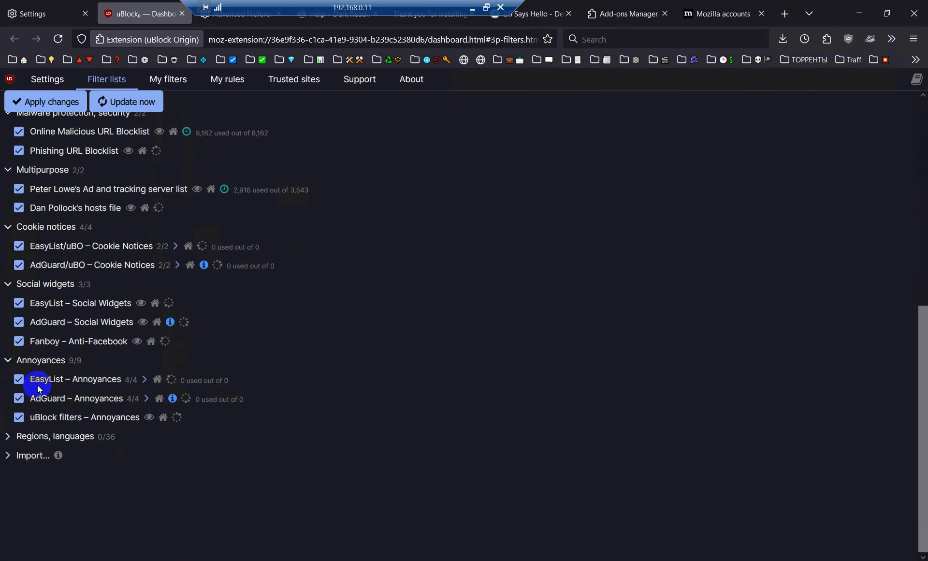
click(53, 103)
click(132, 114)
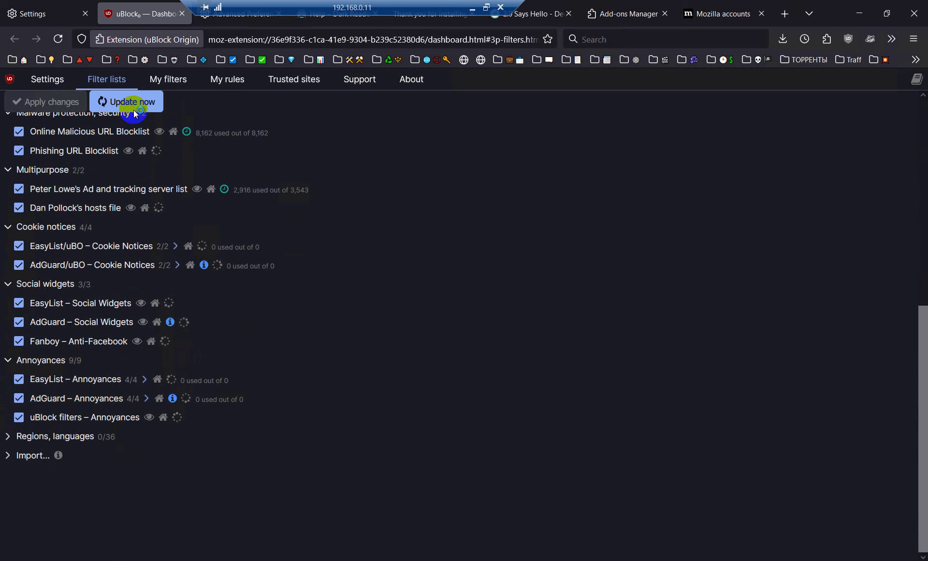
- Close the Add-ons Manager, Mozilla accounts, 2.0 Says Hello and Privacy Badger welcome tabs
click(614, 10)
click(669, 15)
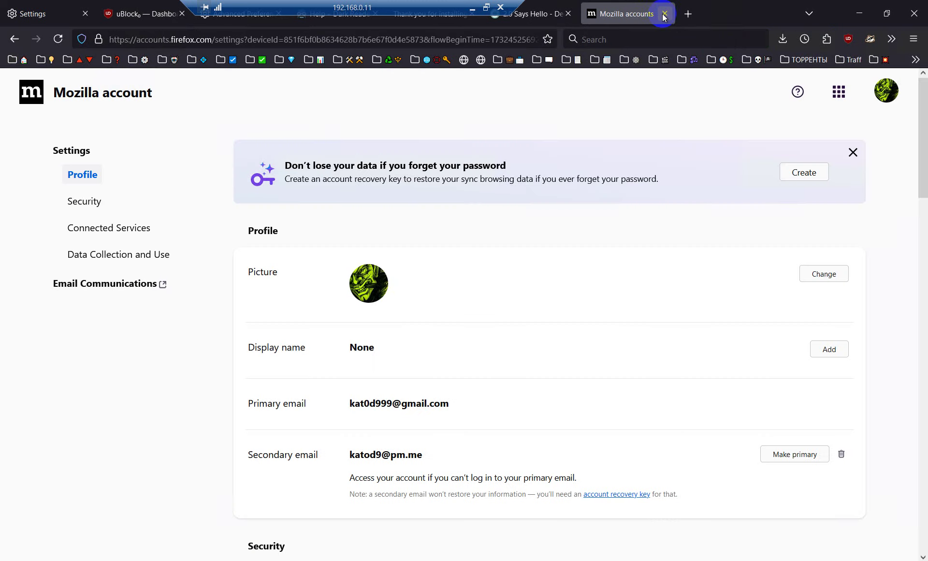
click(666, 15)
click(667, 14)
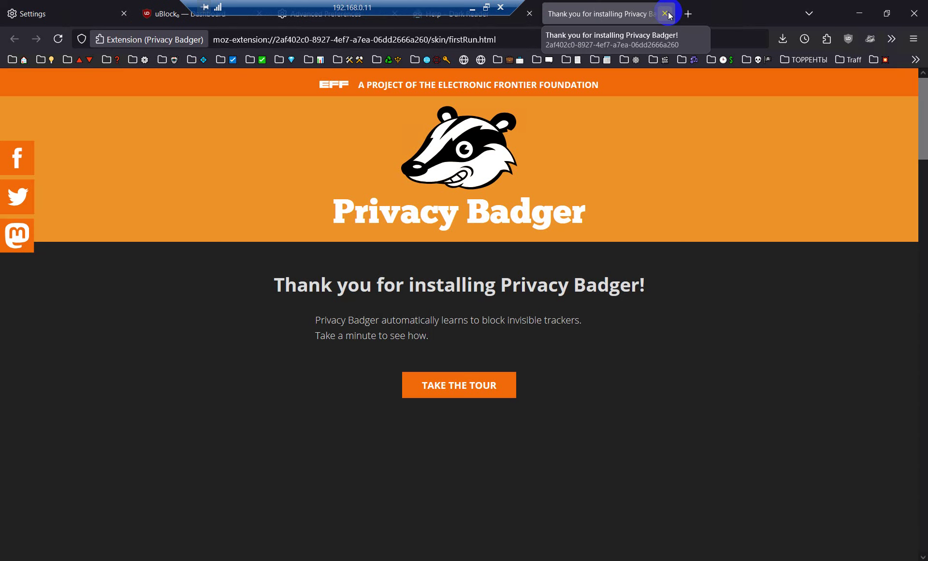
click(669, 15)
- Move the Extensions button to a new toolbar position using Customize Toolbar
click(826, 39)
right_click(825, 38)
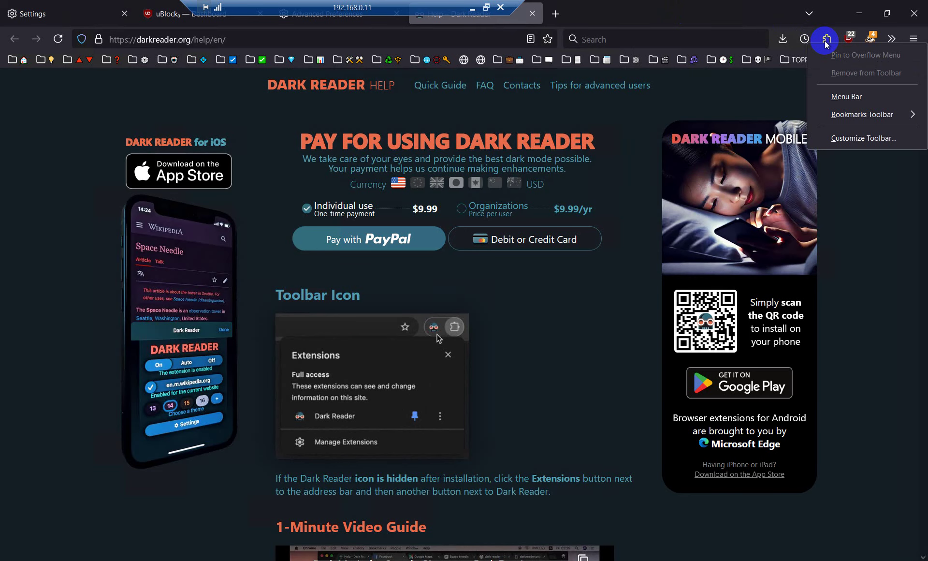
click(849, 138)
drag(826, 41, 872, 43)
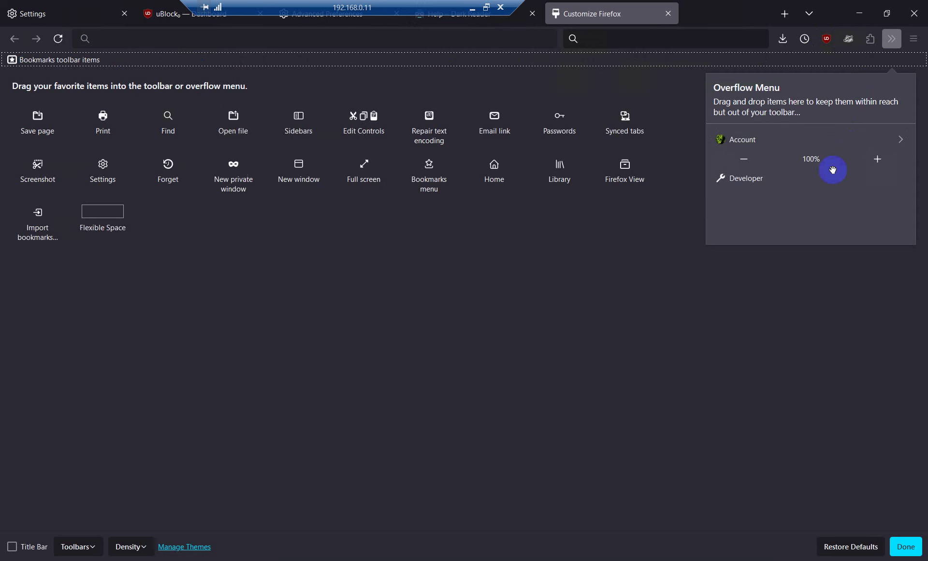
click(905, 546)
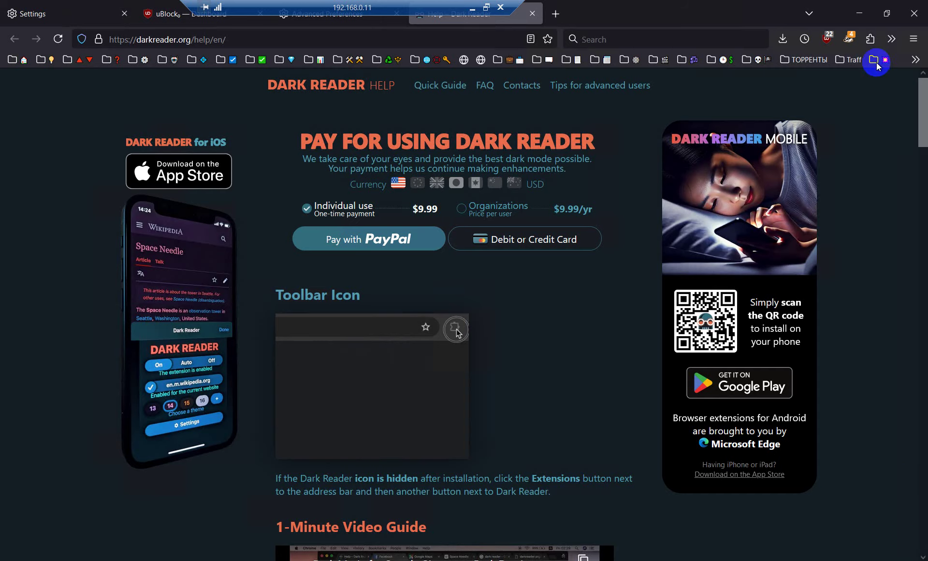
- Pin Dark Reader to the toolbar and close the extension management tab
click(871, 39)
click(864, 140)
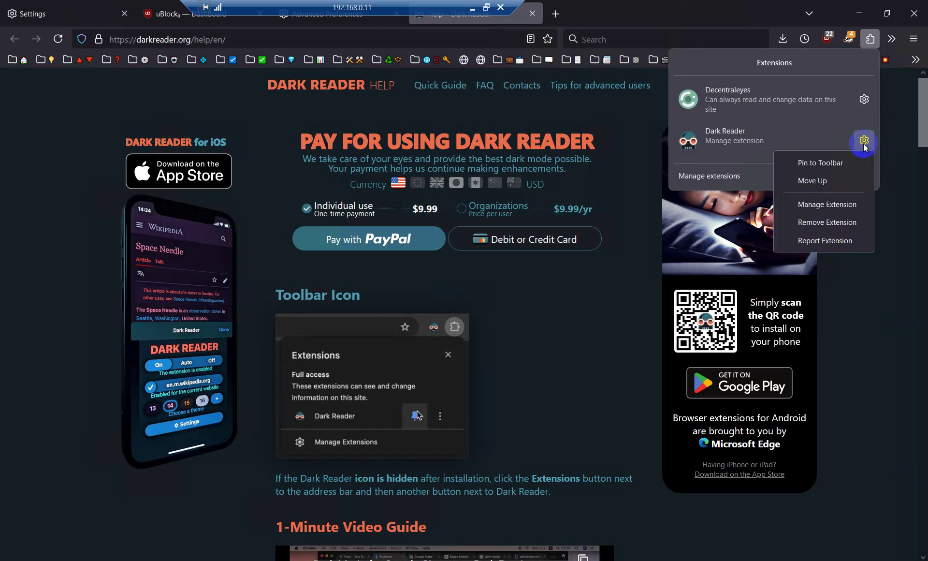
click(828, 165)
click(850, 39)
click(822, 137)
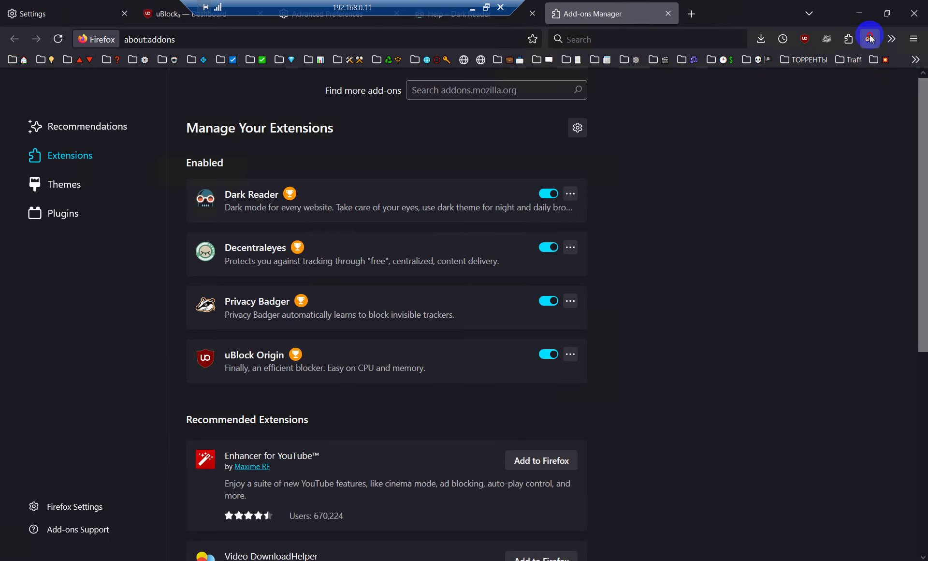
click(670, 13)
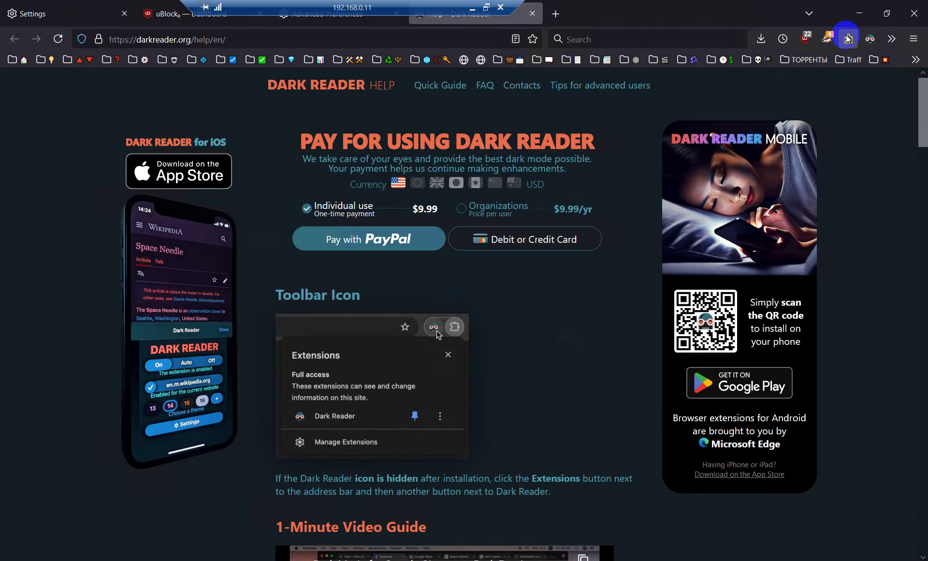
- Review the toolbar layout again, then close the Dark Reader help and Advanced Preferences tabs
right_click(847, 37)
click(860, 134)
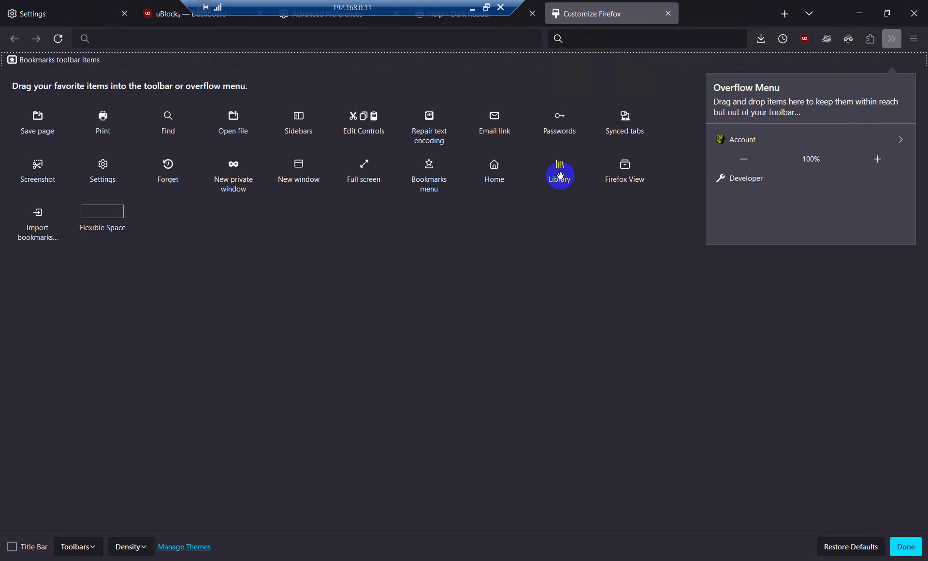
click(906, 546)
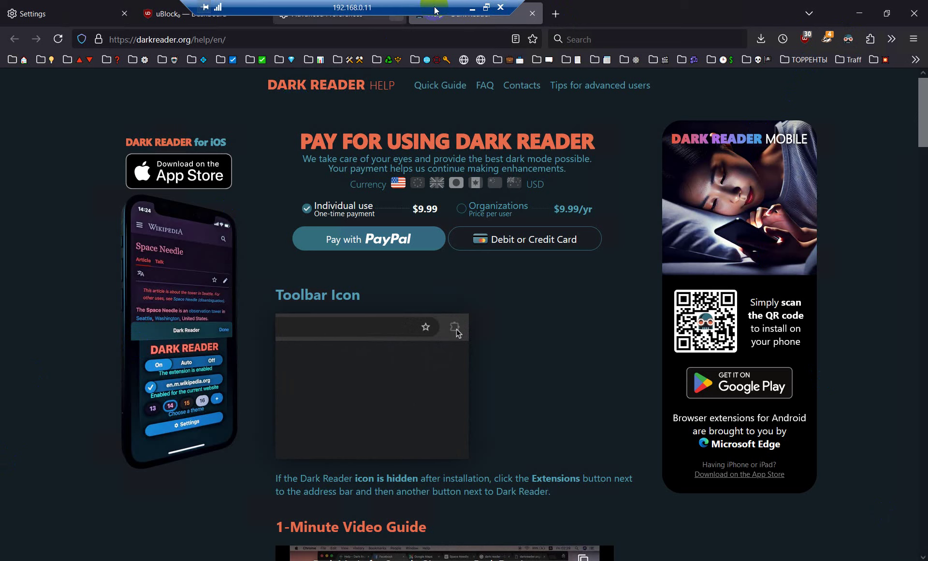
drag(521, 6, 658, 6)
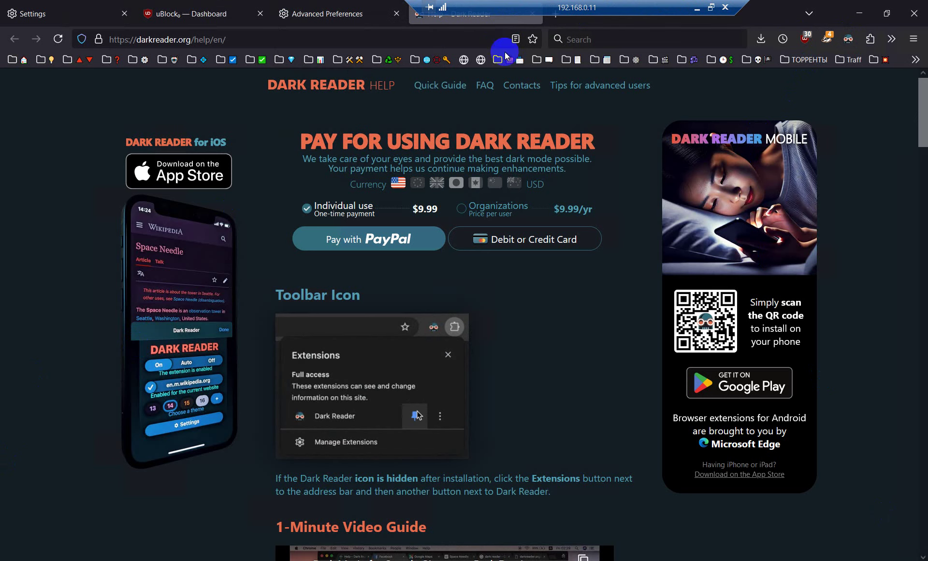
key(ctrl+w)
click(397, 13)
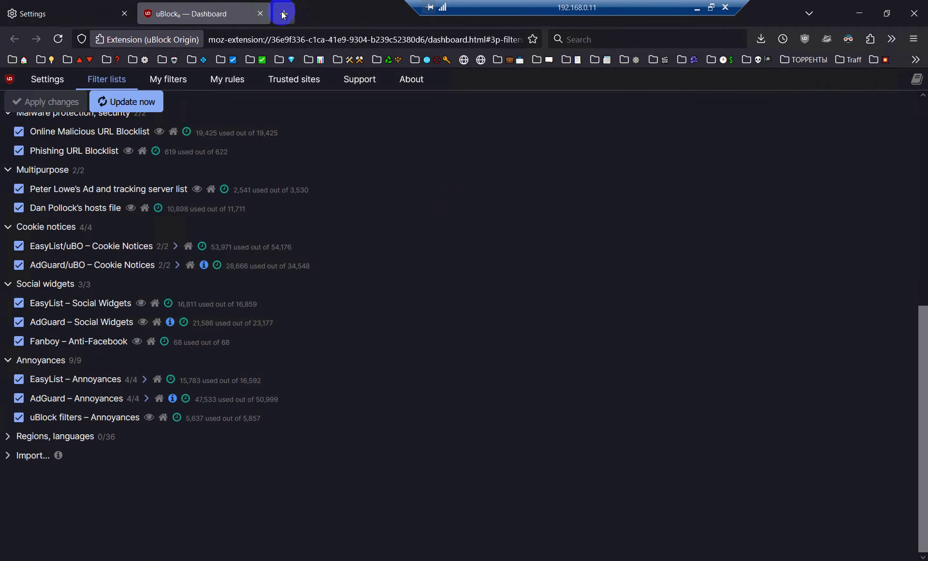
- Visit Wikipedia from a new tab, dismiss Privacy Badger's welcome banner, then close the tab
click(284, 13)
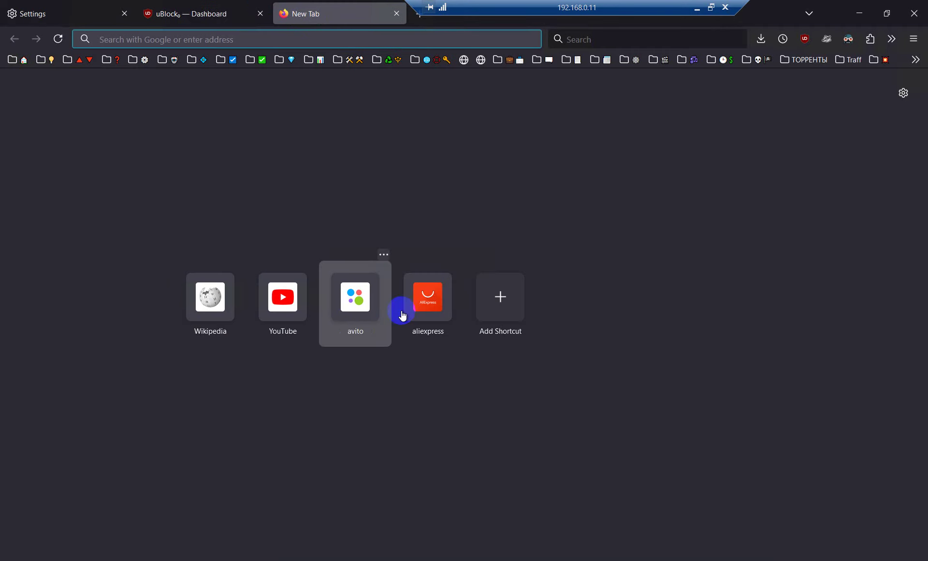
click(208, 296)
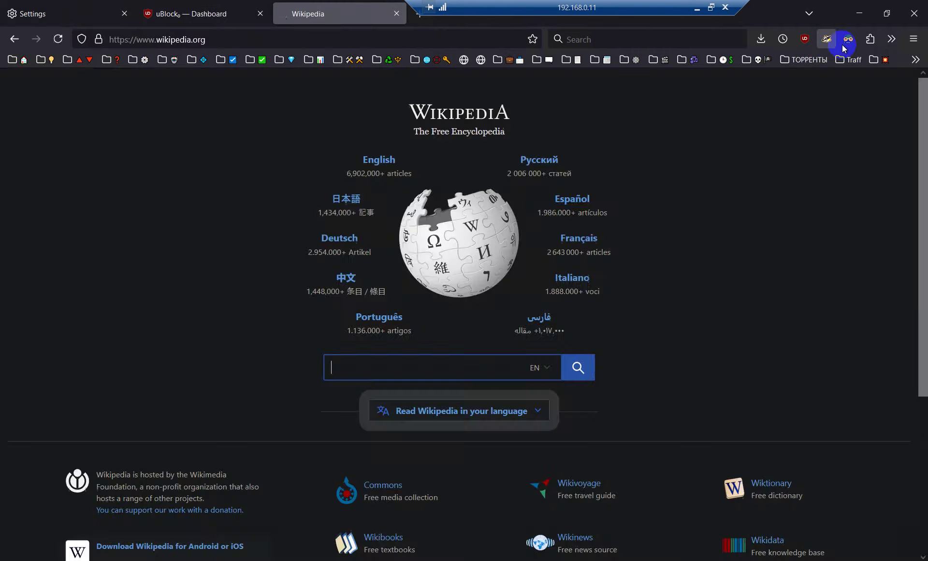
click(827, 38)
click(812, 71)
key(ctrl+w)
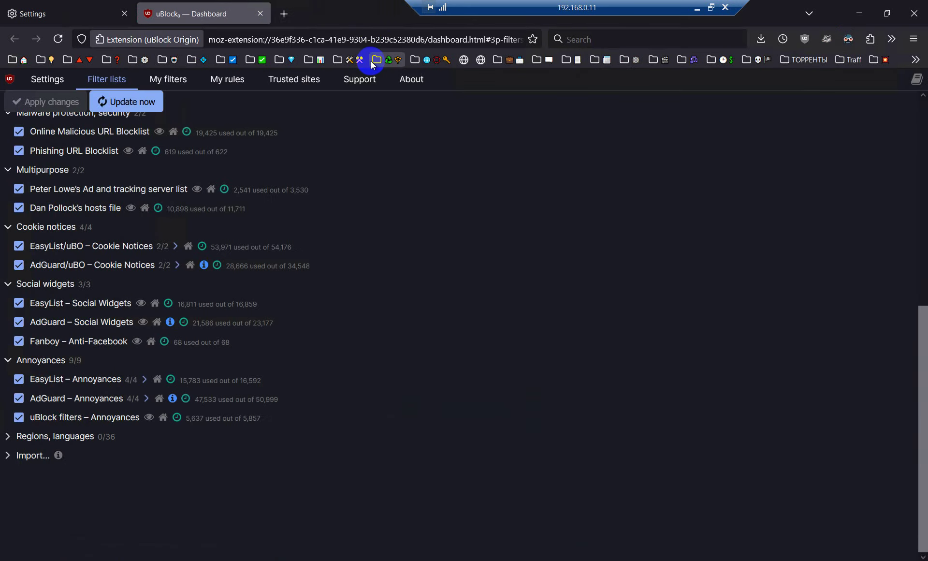
- Check the new tab page customization options and open the full Home settings
click(284, 14)
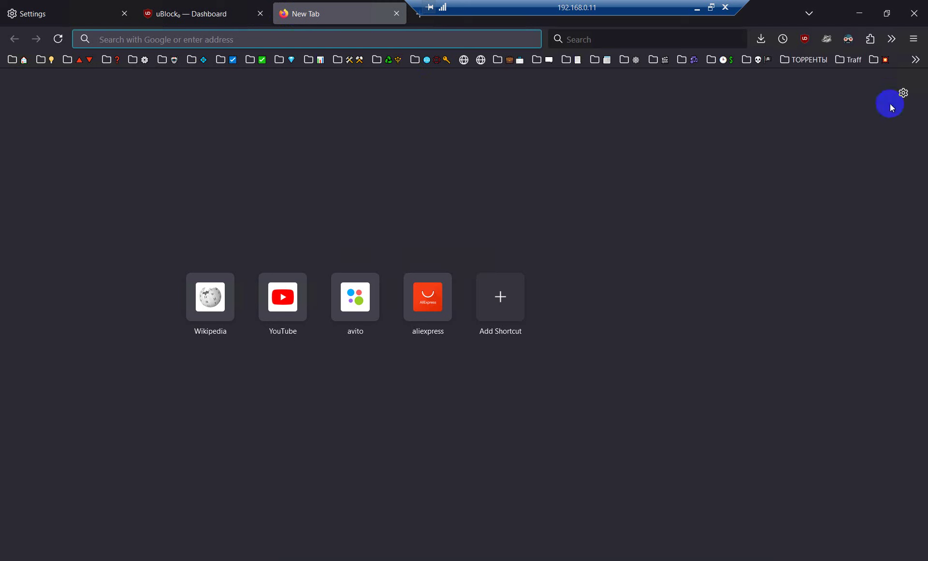
click(903, 94)
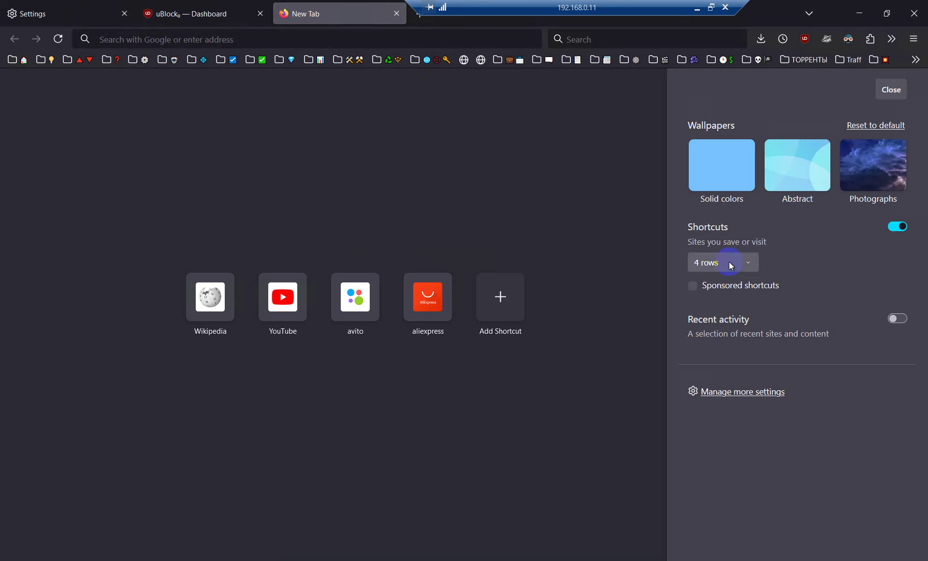
click(739, 392)
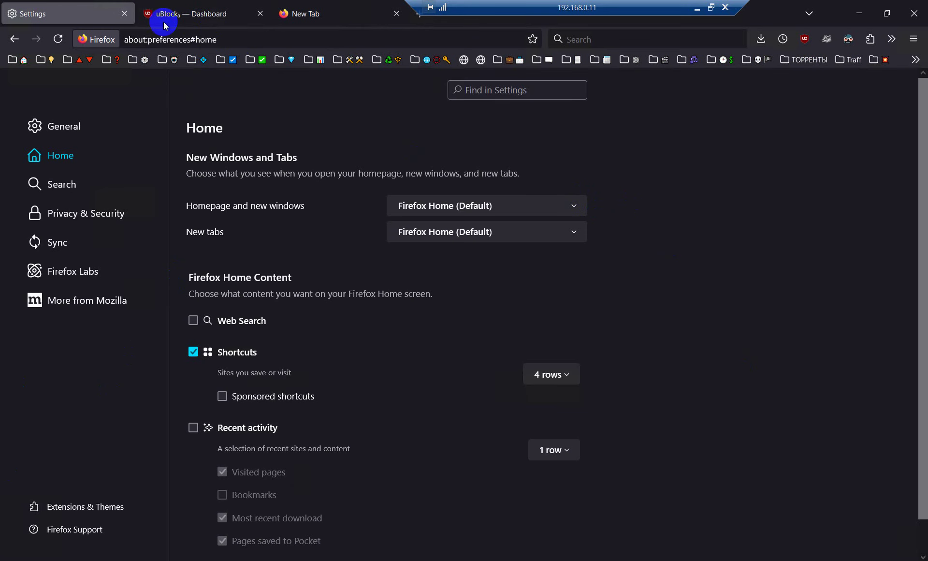
- Navigate to the DNS over HTTPS settings under Privacy & Security, currently Off
click(184, 6)
scroll(399, 337, up, 5)
scroll(399, 338, down, 5)
scroll(414, 338, up, 5)
click(892, 40)
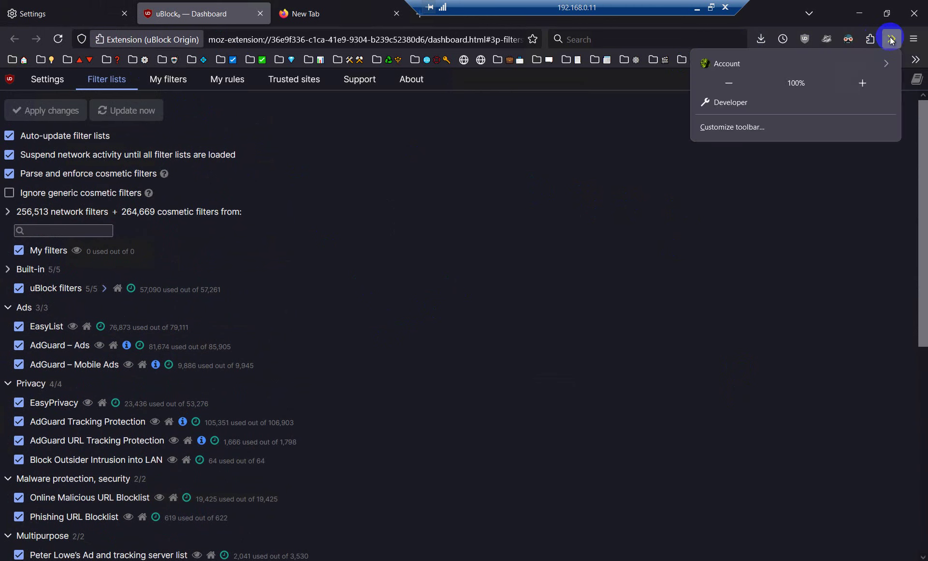
click(891, 40)
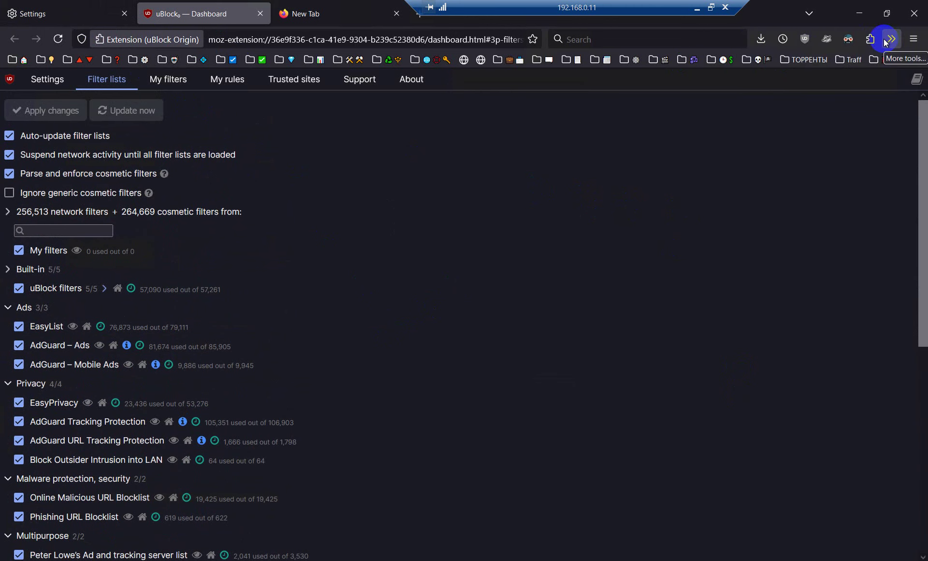
click(579, 362)
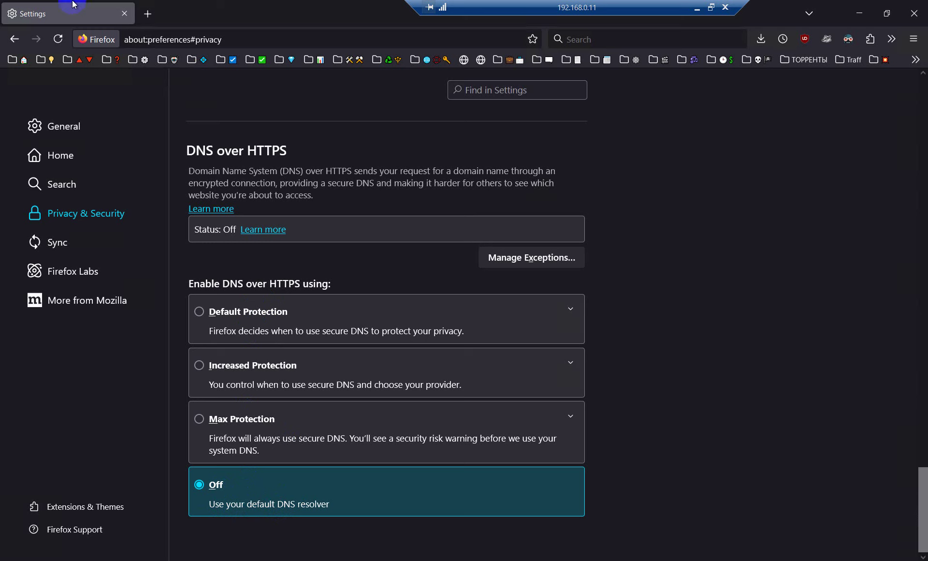
- Load zionsky.net in a new tab as a baseline test, then close it
click(148, 13)
text(https://zionsky.net)
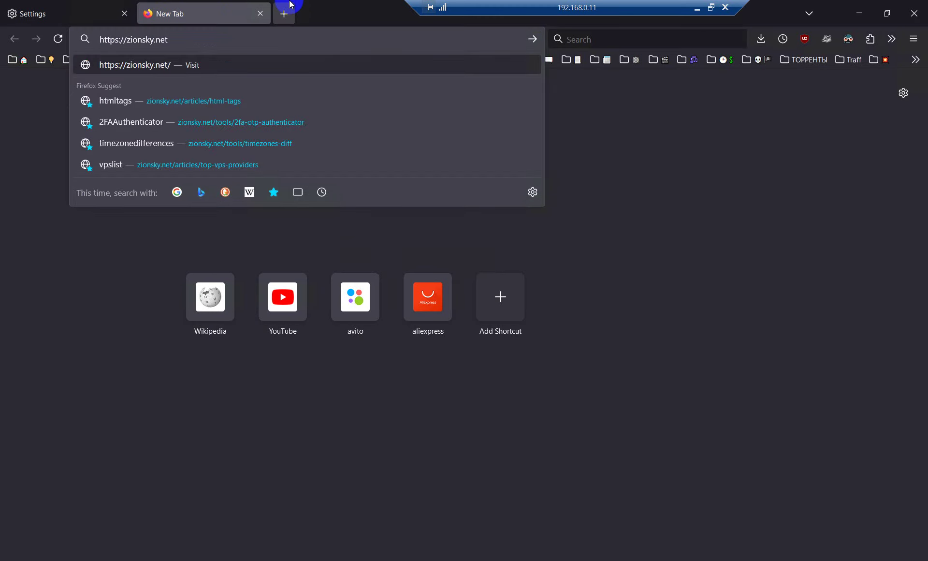
key(Return)
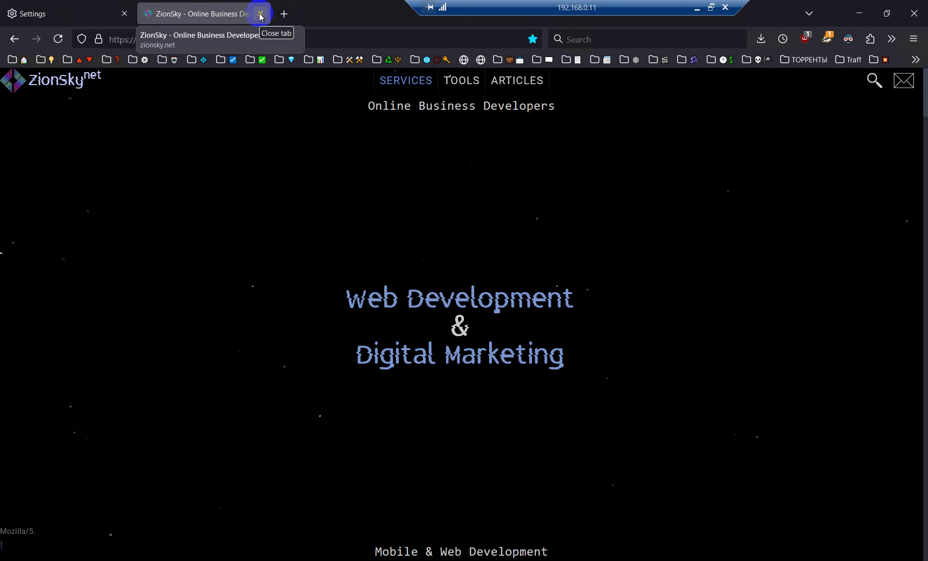
click(260, 14)
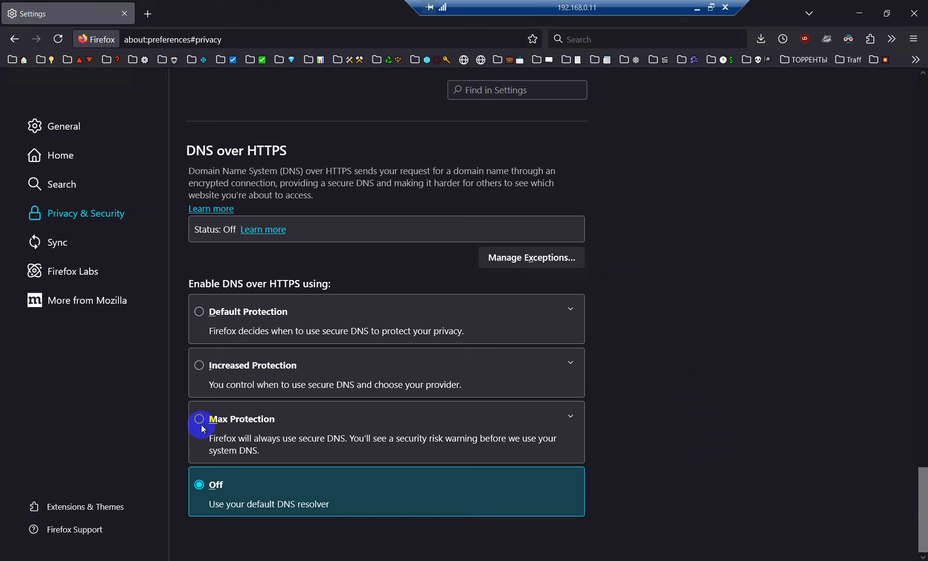
- Set DNS over HTTPS to Max Protection with Cloudflare, verify zionsky.net loads, then choose Default Protection
click(205, 449)
scroll(646, 370, down, 3)
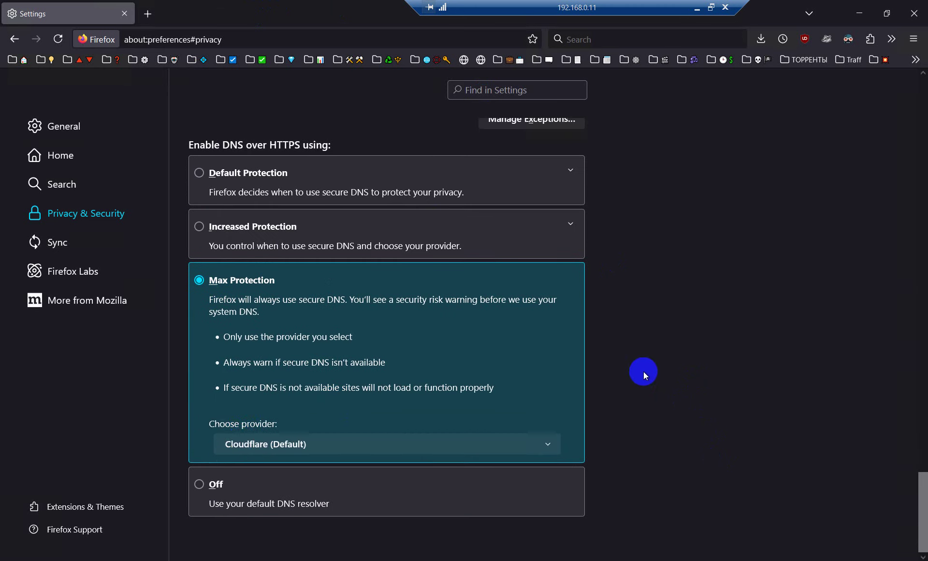
click(306, 447)
click(302, 443)
key(ctrl+t)
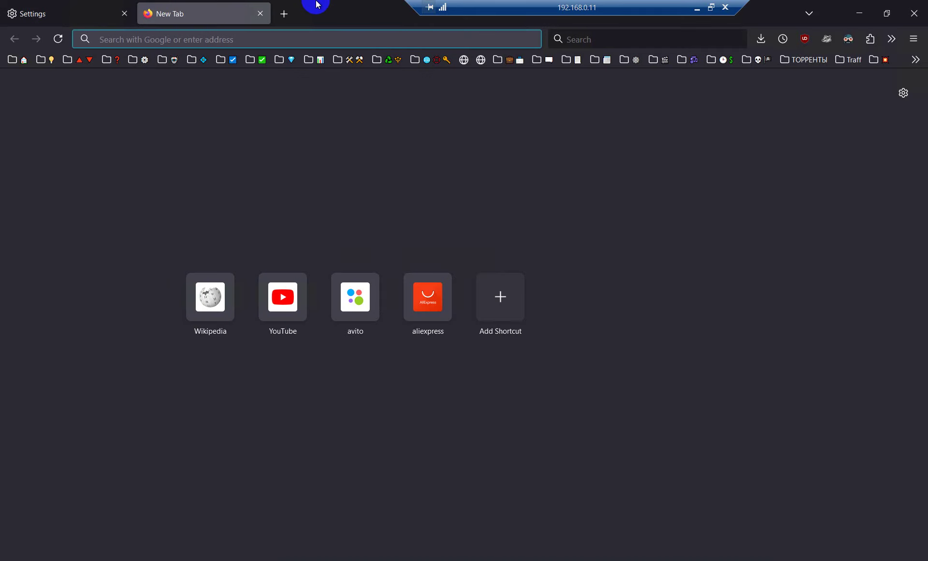
text(https://zionsky.net)
key(Return)
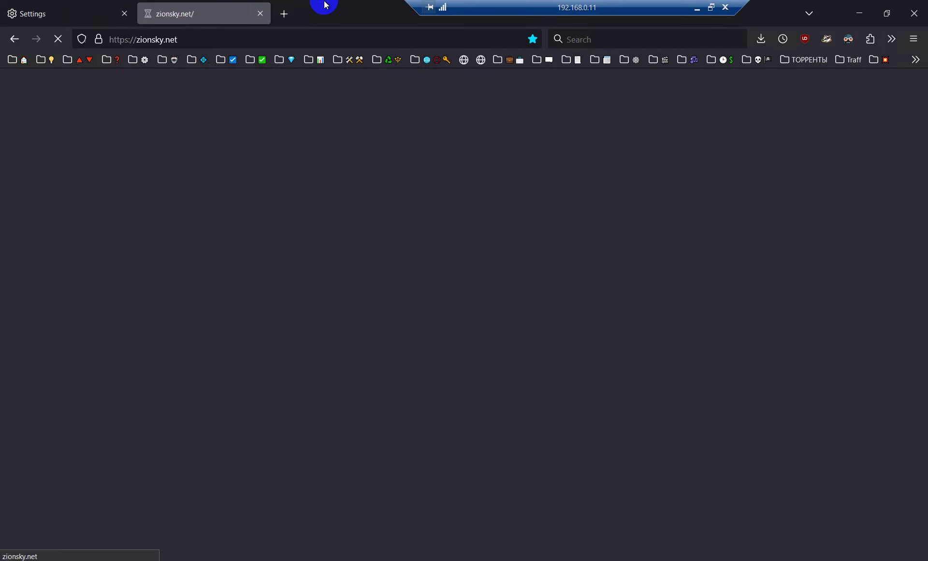
click(261, 14)
click(198, 174)
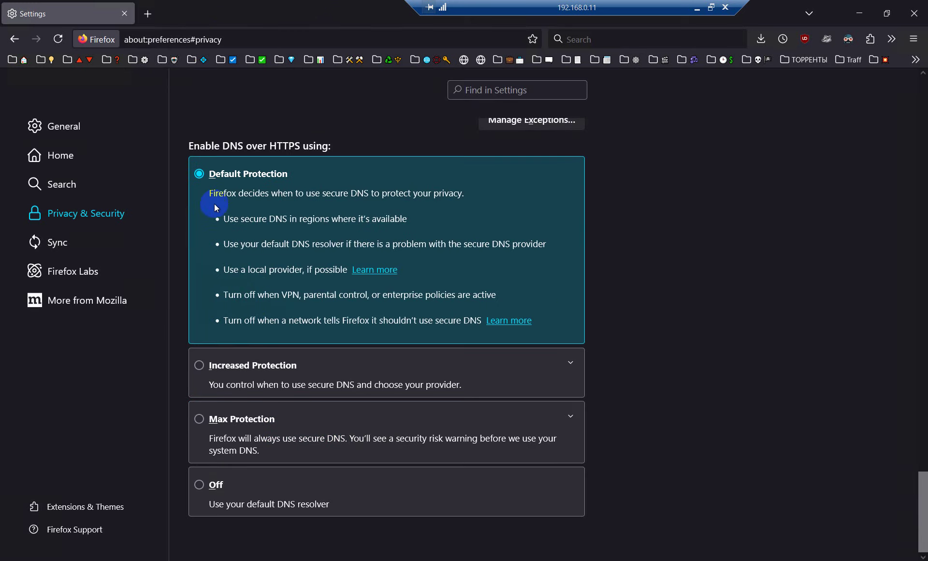
- Confirm zionsky.net loads under Default Protection, then close its tab
click(148, 14)
text(https://zionsky.net)
key(Return)
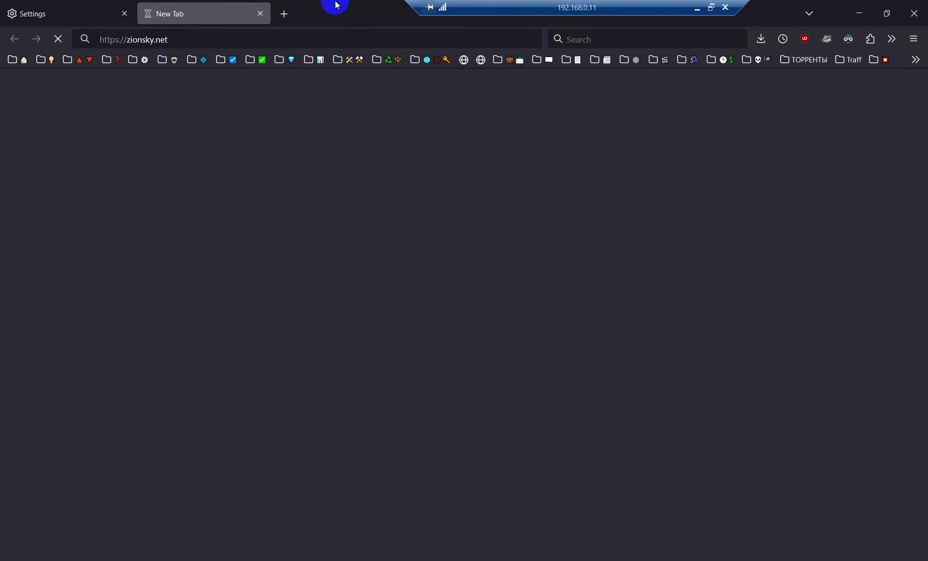
click(261, 14)
- Switch secure DNS to Increased Protection and test zionsky.net again
click(196, 370)
click(148, 6)
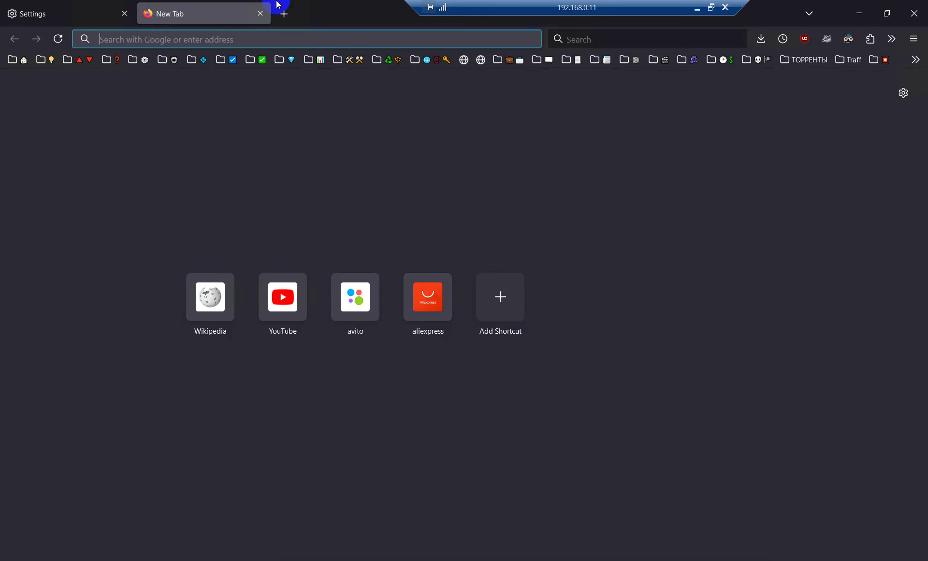
text(https://zionsky.net)
key(Return)
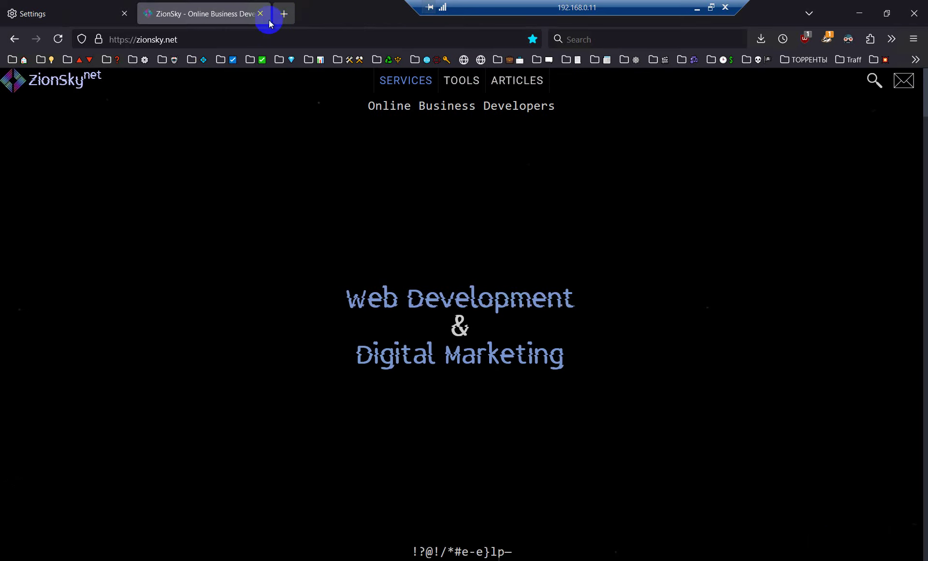
click(261, 13)
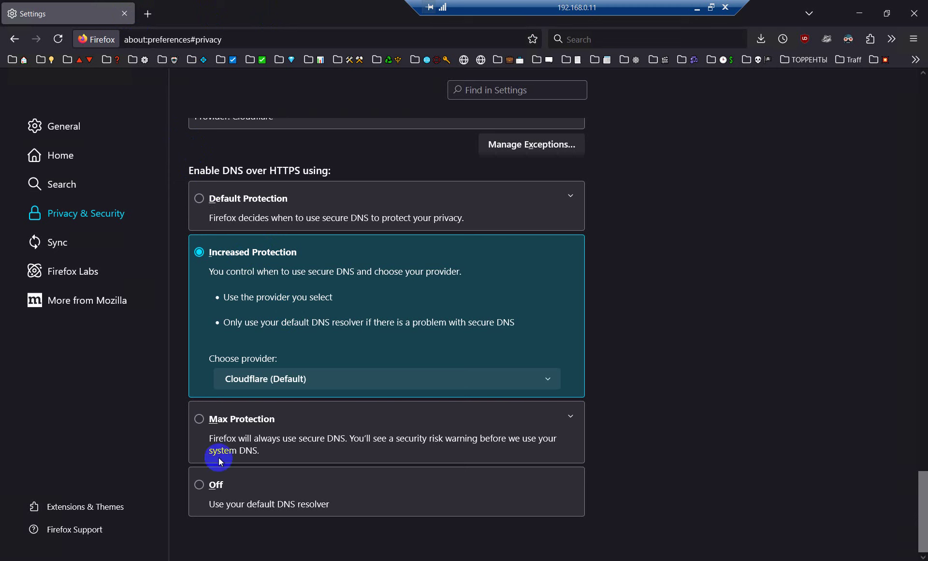
- Select Max Protection with Cloudflare and verify zionsky.net still loads
click(204, 421)
click(512, 472)
click(330, 489)
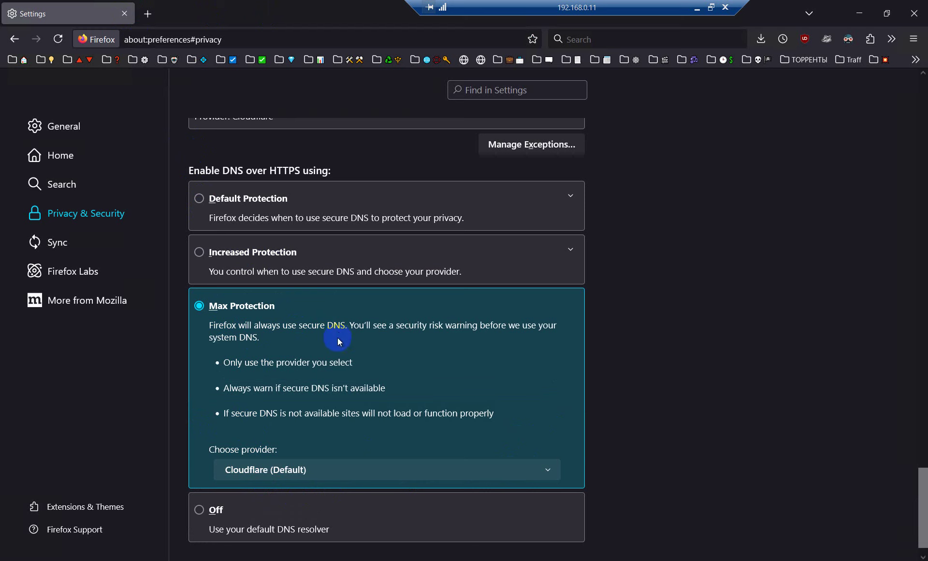
click(156, 13)
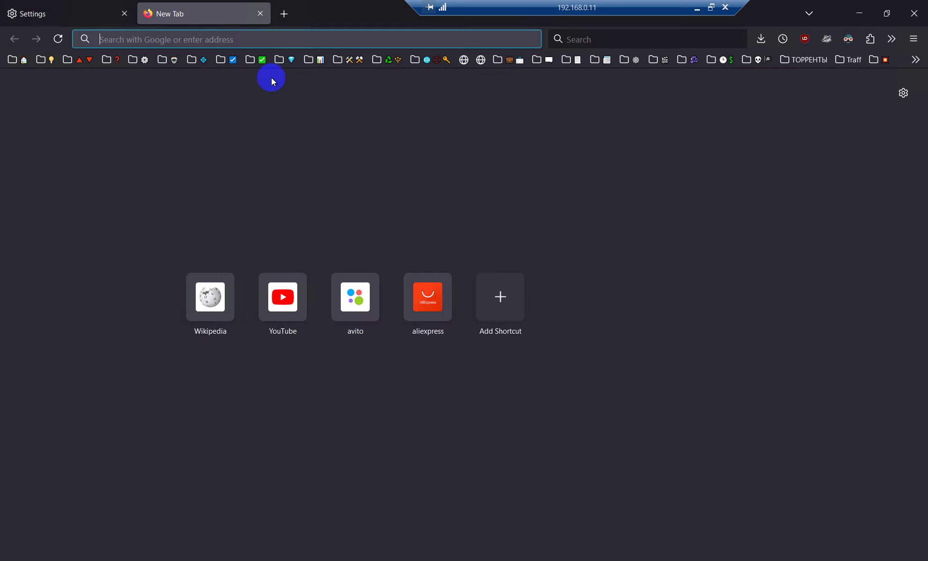
text(https://zionsky.net)
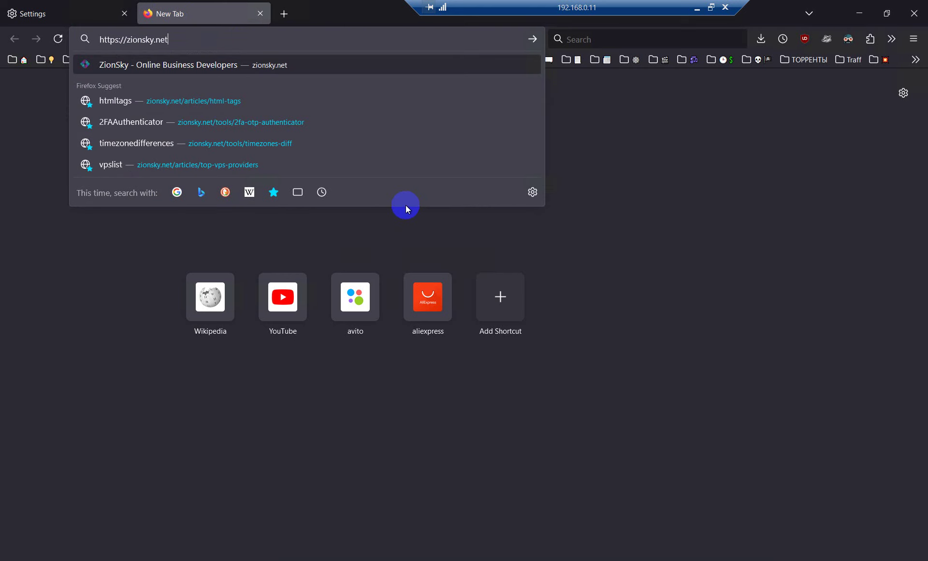
key(Return)
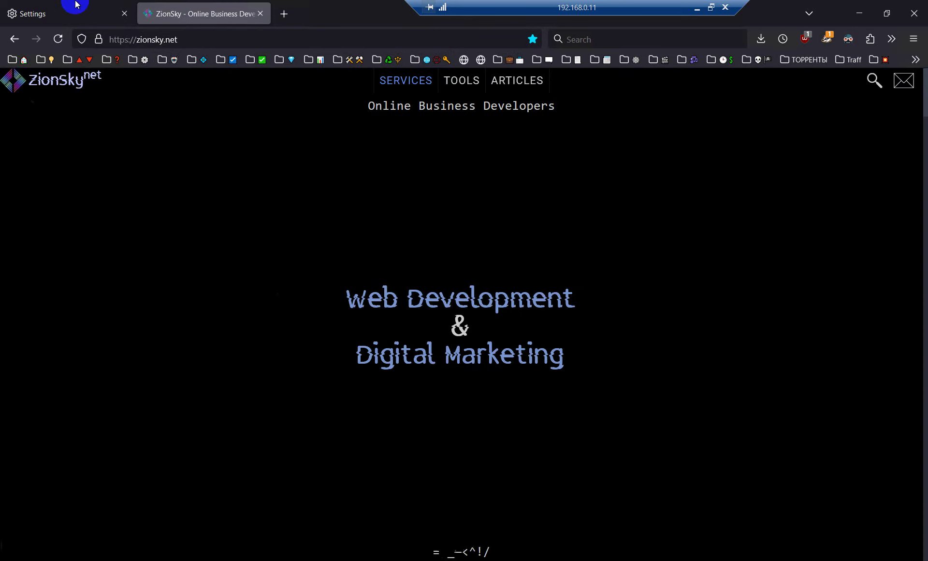
click(78, 6)
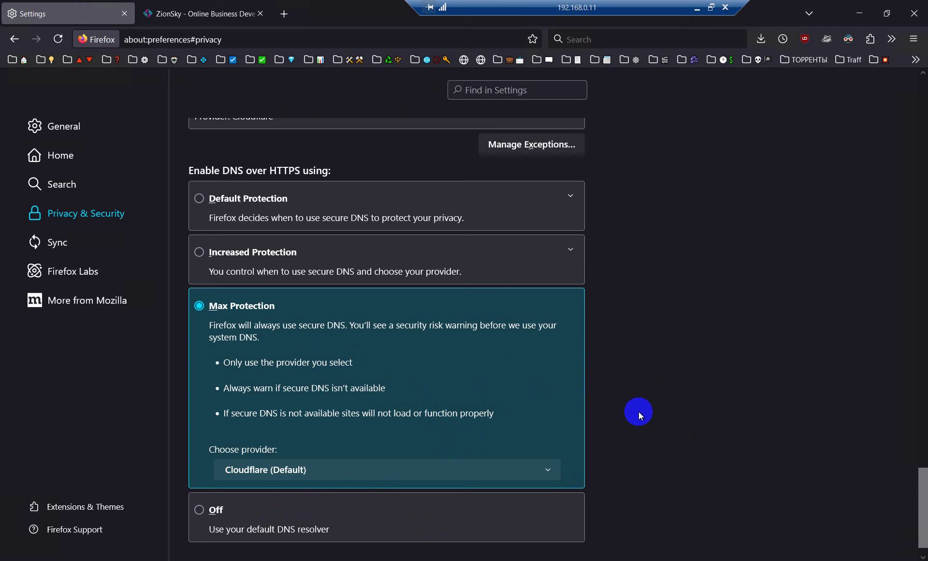
- Close Firefox from the DNS over HTTPS settings page
scroll(642, 411, down, 1)
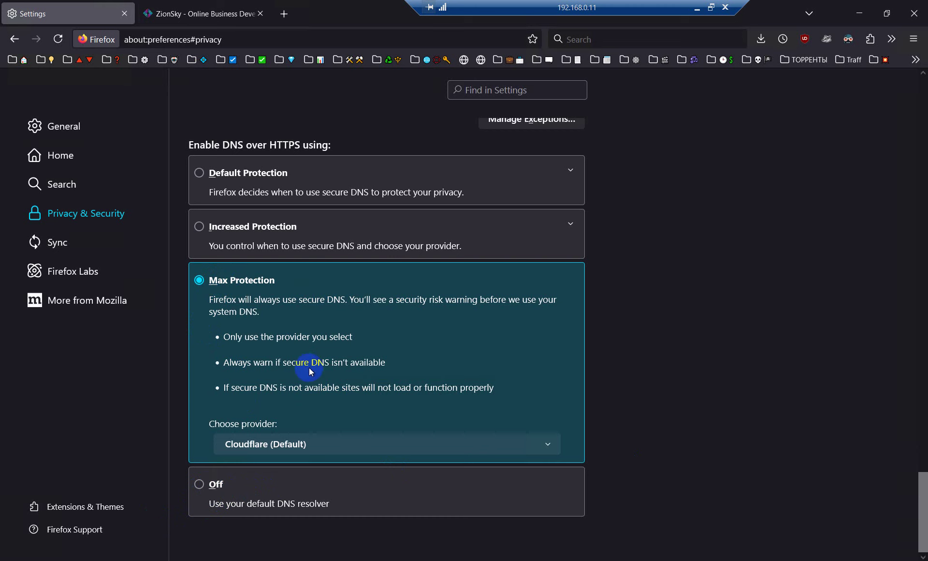
mouse_move(225, 4)
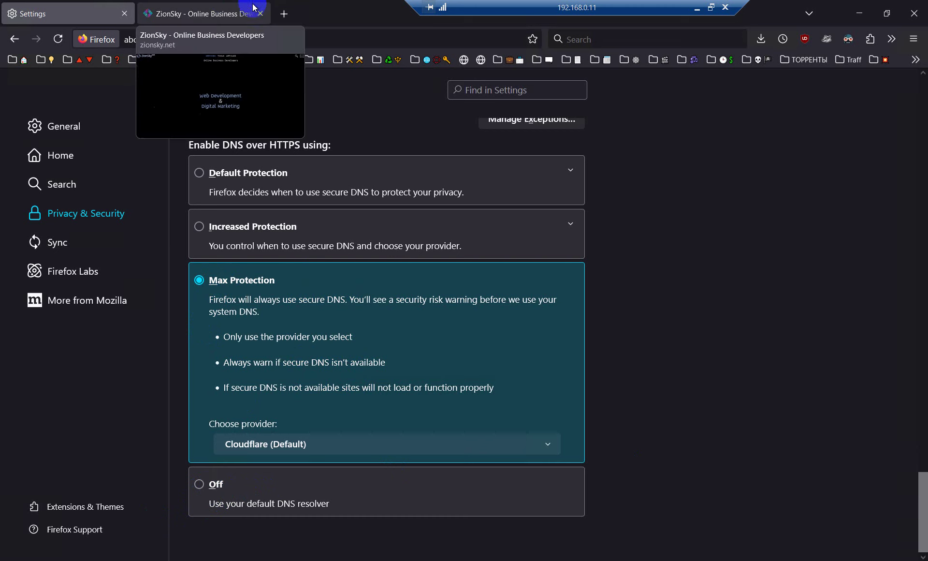
click(914, 14)
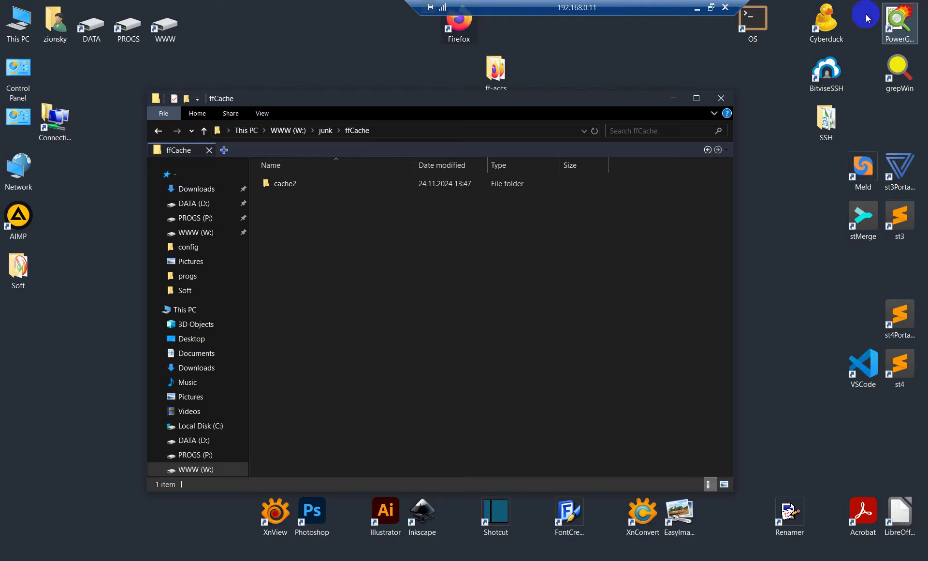
- Relaunch Firefox from the desktop icon, check the restored ZionSky tab, and open a new tab
double_click(457, 28)
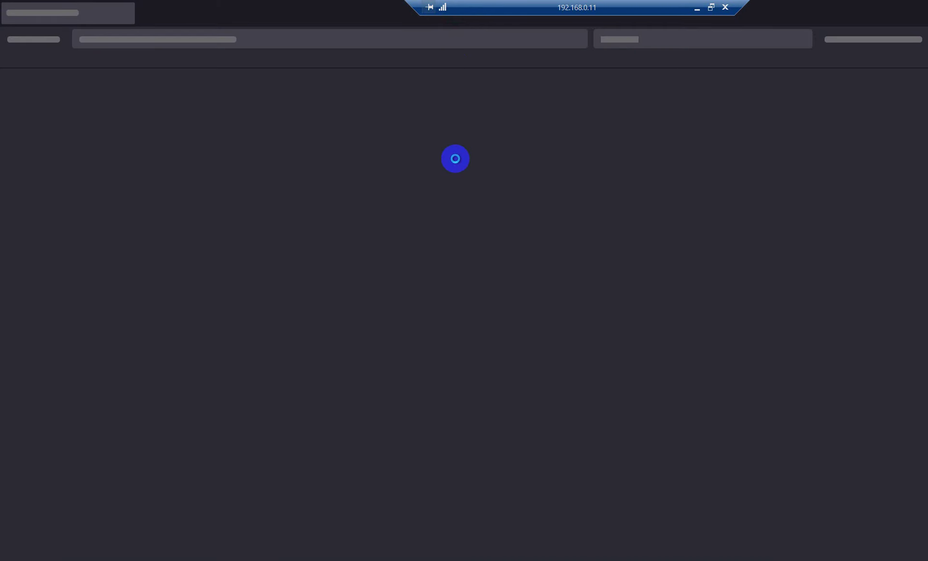
click(196, 13)
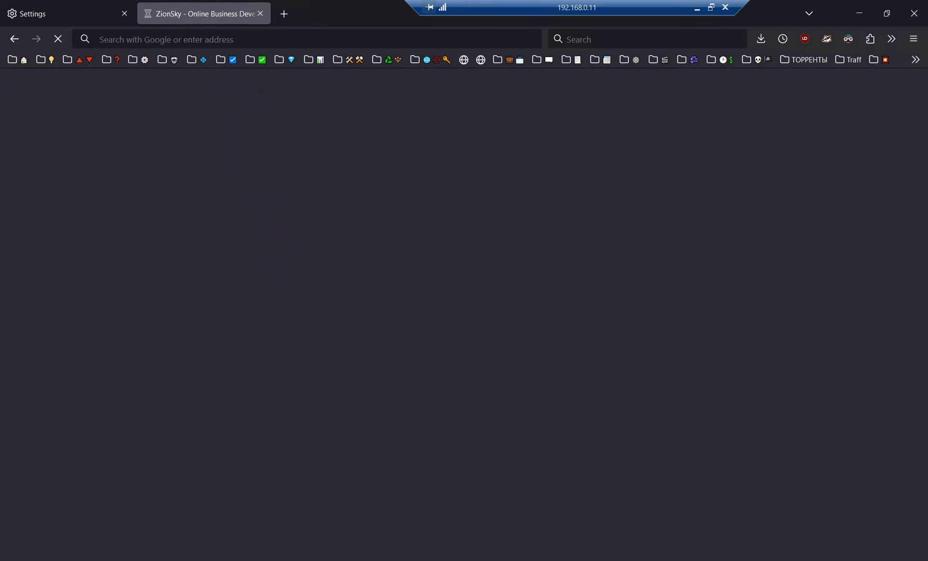
click(285, 13)
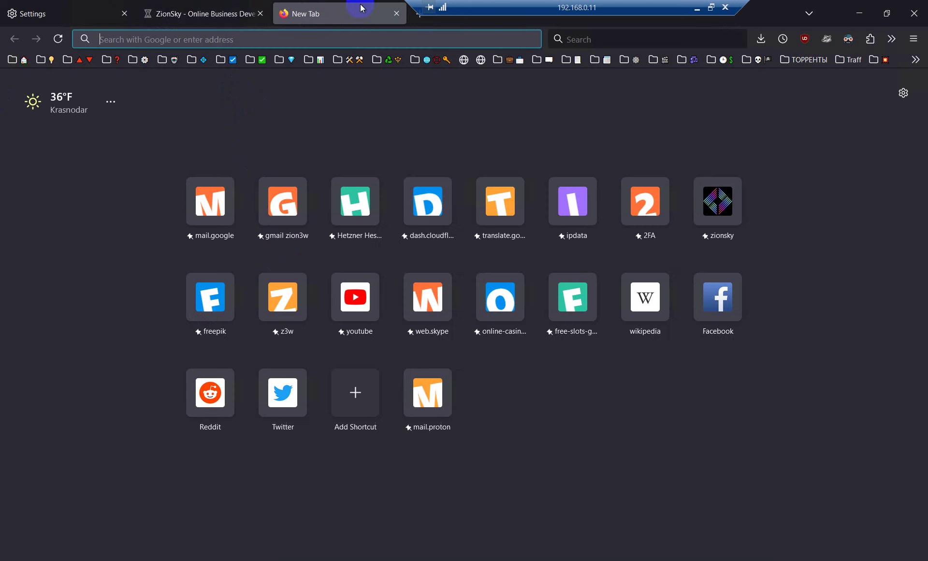
- Load zionsky.net, then switch off Weather in the New Tab customization panel
text(https://zionsky.net)
key(Return)
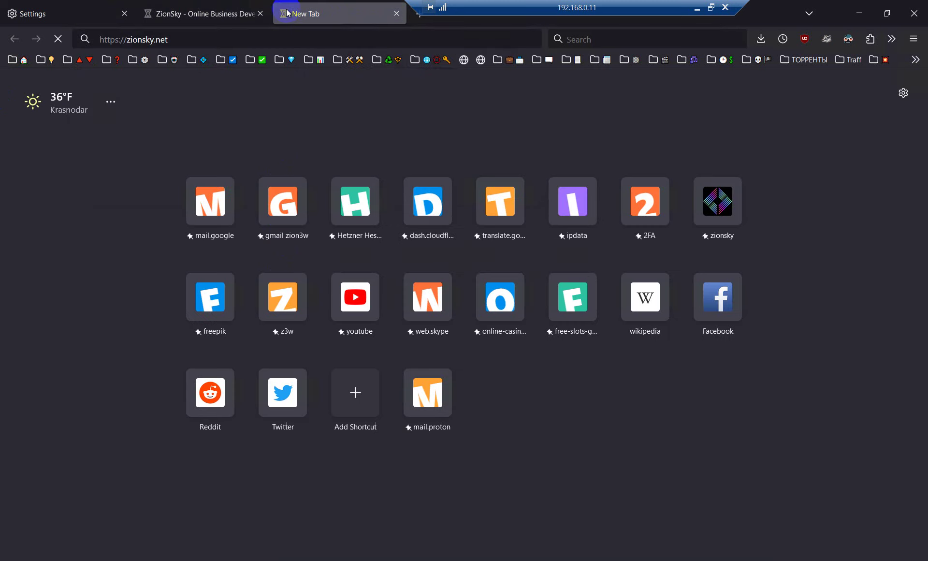
click(415, 21)
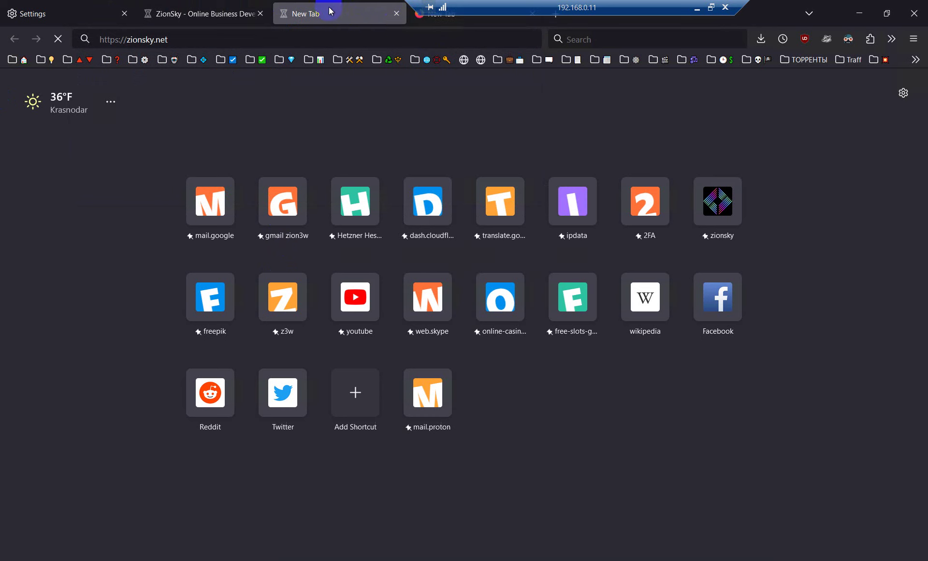
click(110, 102)
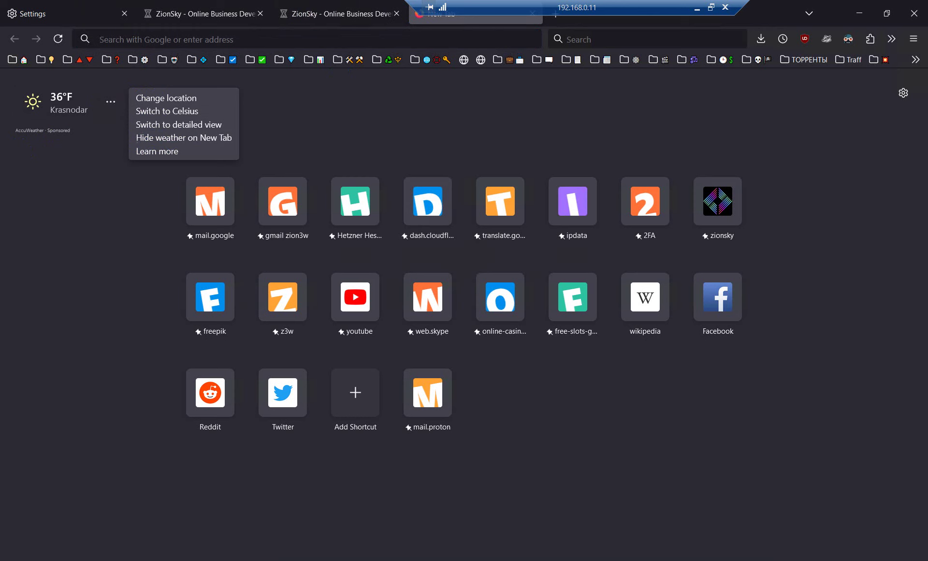
click(893, 87)
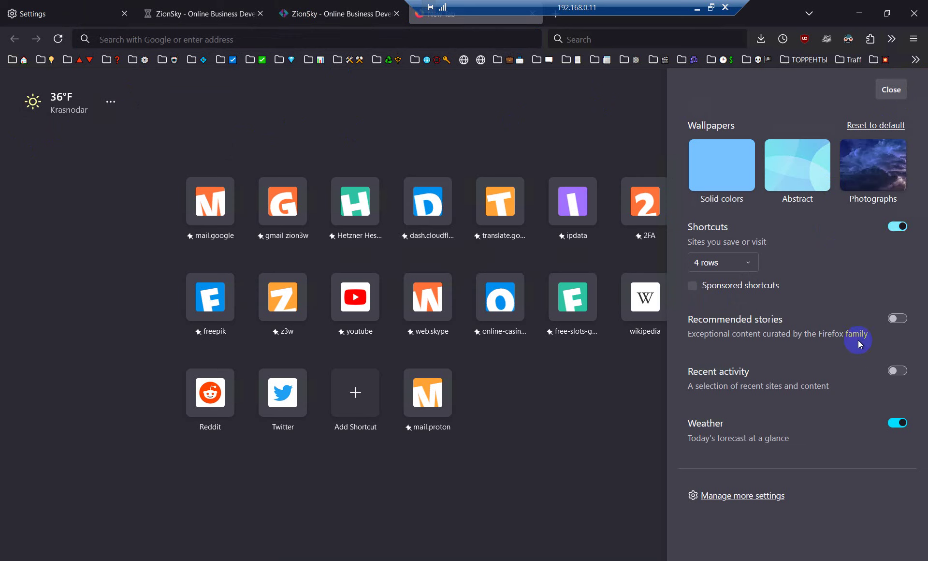
click(898, 431)
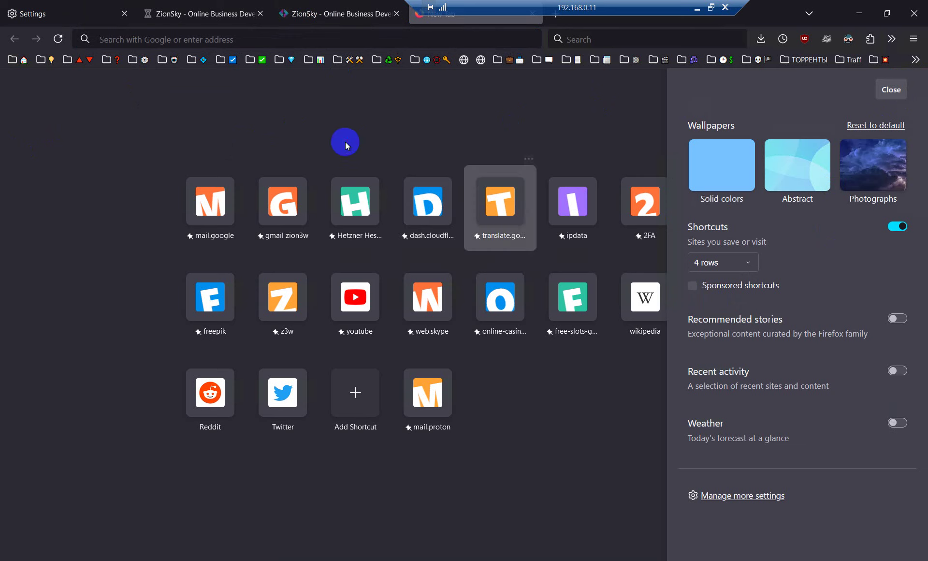
click(337, 12)
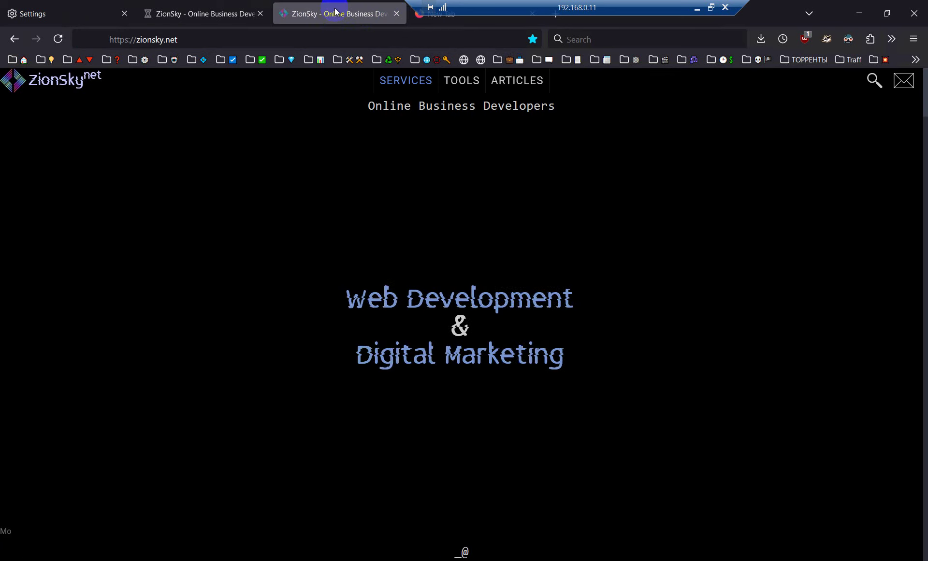
- Close the duplicate ZionSky tab, copy the zionsky.net Tools page address, and close that tab
click(395, 14)
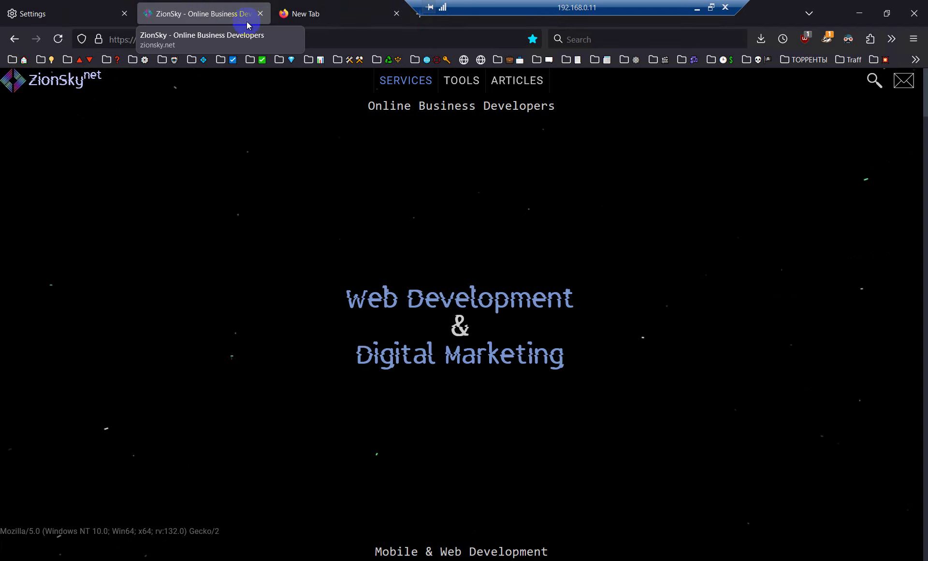
click(462, 80)
click(213, 37)
key(ctrl+c)
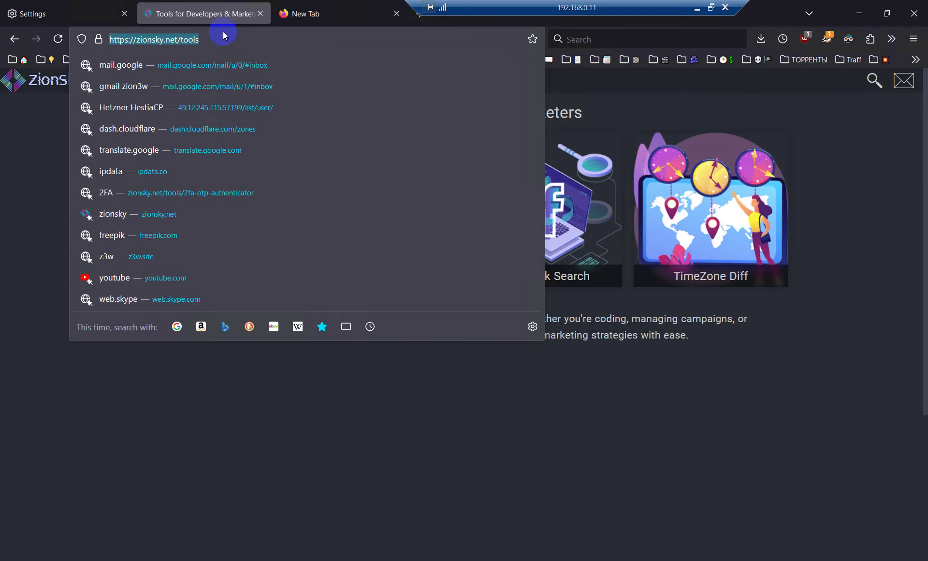
click(258, 14)
- Load zionsky.net/tools in the New Tab from the copied address, then open another blank tab
click(352, 34)
key(ctrl+v)
key(Return)
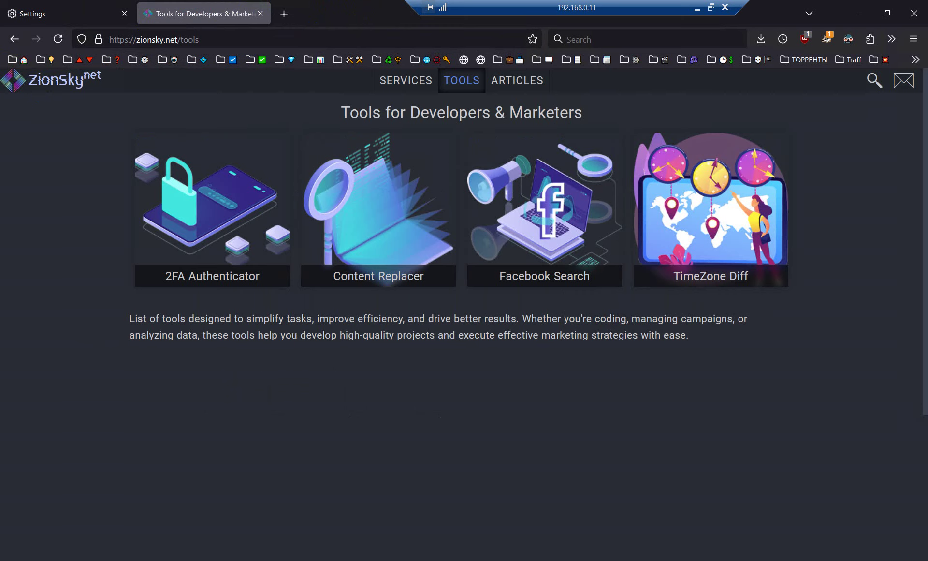
click(284, 13)
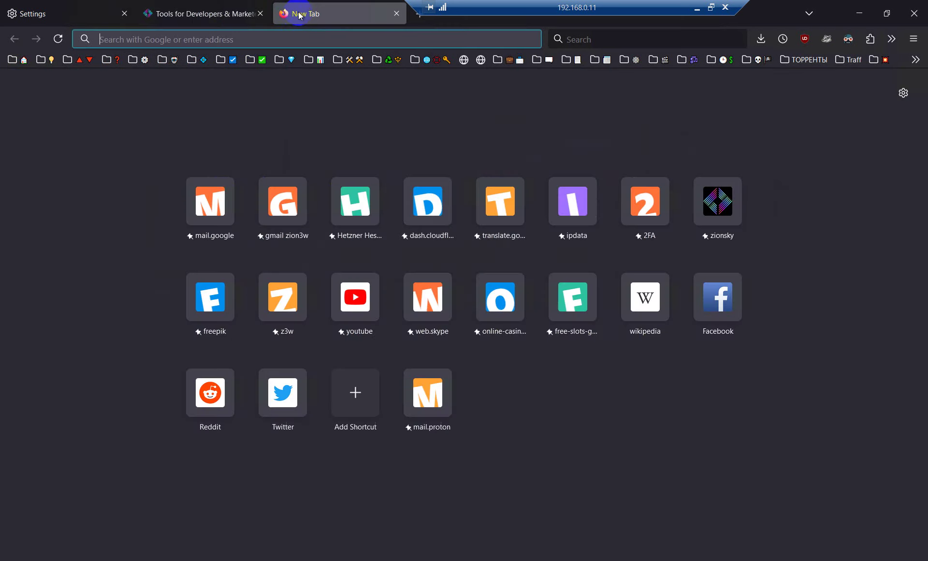
- Load z3w.site in the new tab and close the ZionSky Tools tab
text(z3w.site)
key(Return)
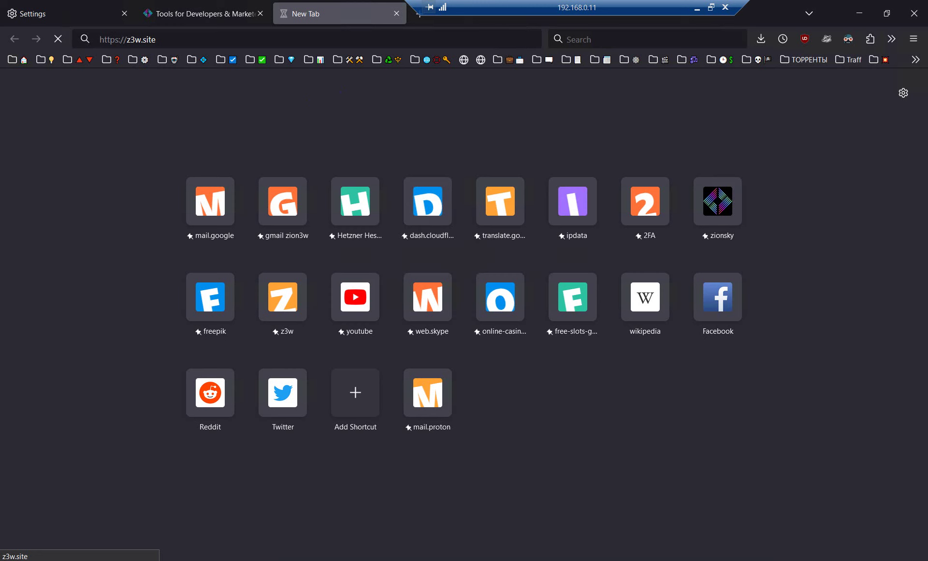
mouse_move(63, 14)
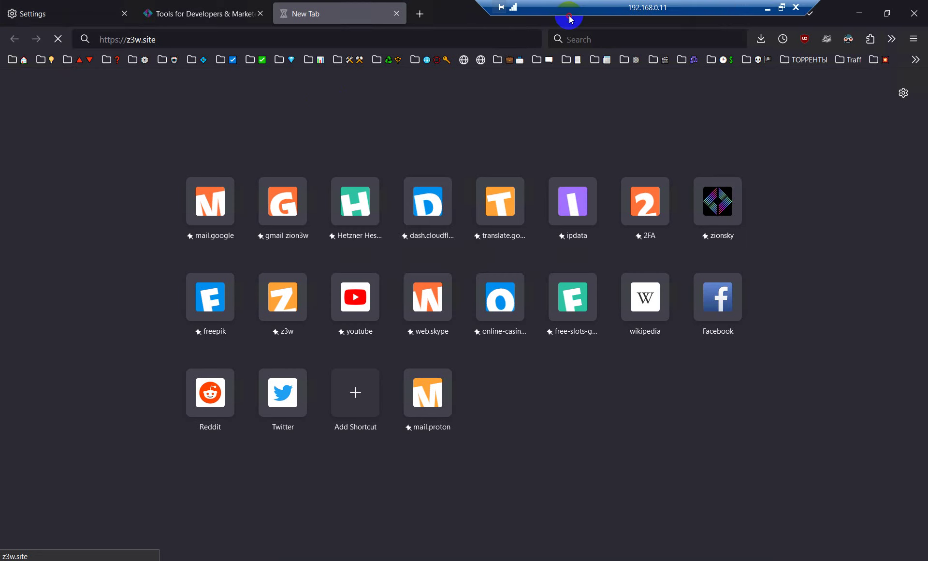
mouse_move(264, 17)
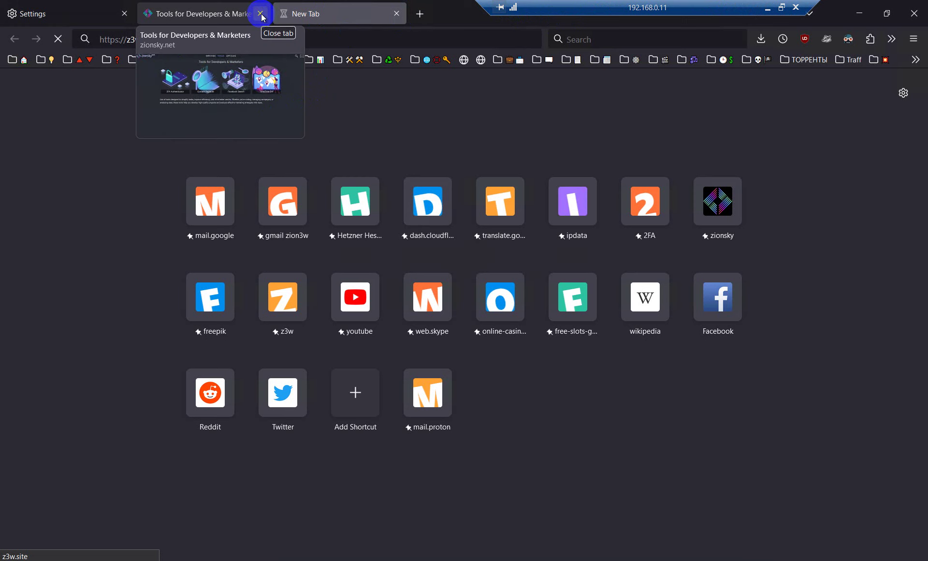
click(197, 18)
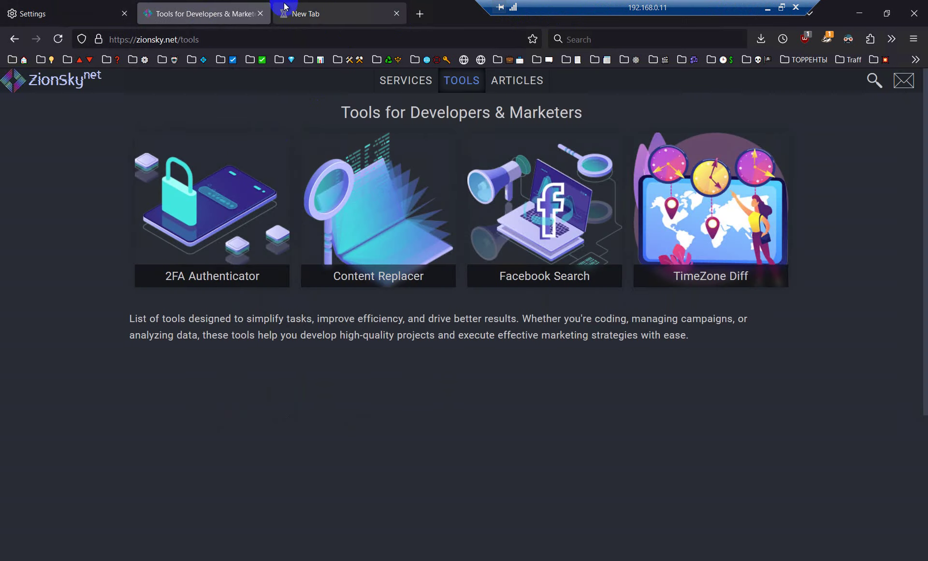
click(261, 14)
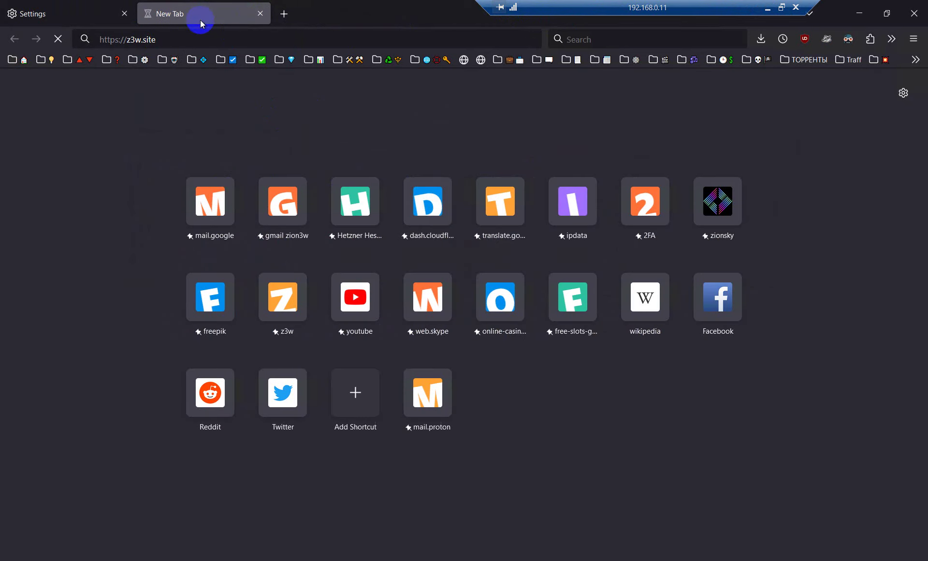
- Open z3w.site again in another new tab
click(284, 14)
text(z3w)
key(Return)
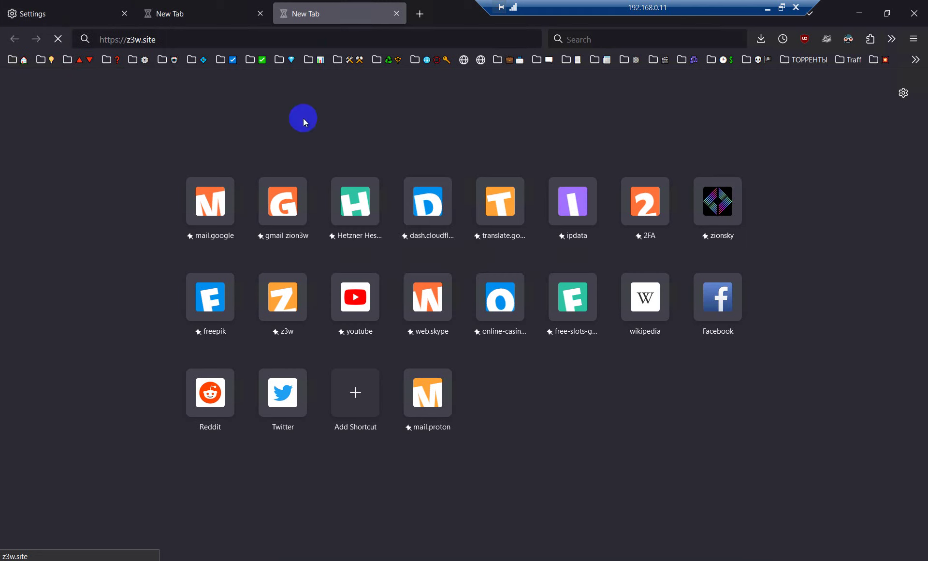
- Turn DNS over HTTPS off in Settings and close both extra new tabs
click(58, 13)
scroll(857, 393, down, 20)
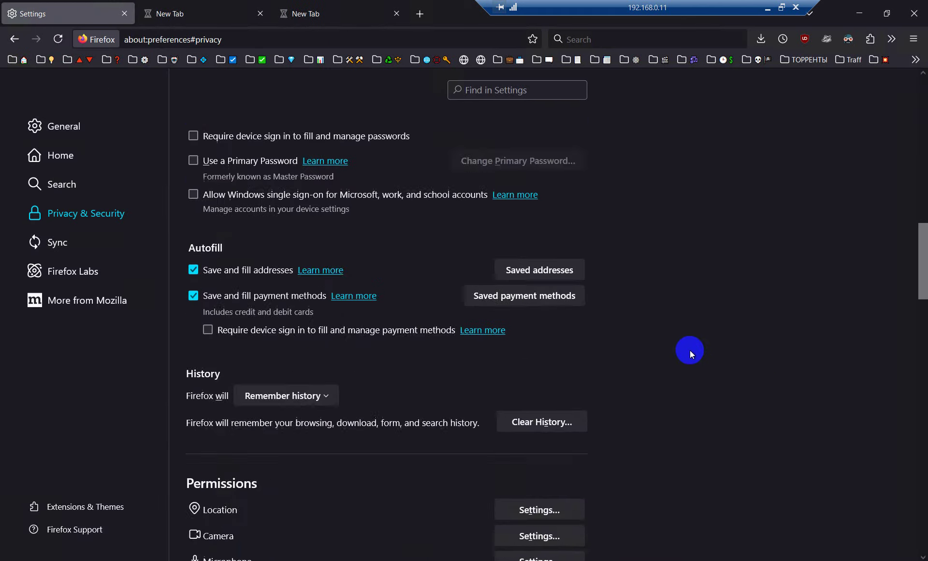
scroll(695, 347, down, 12)
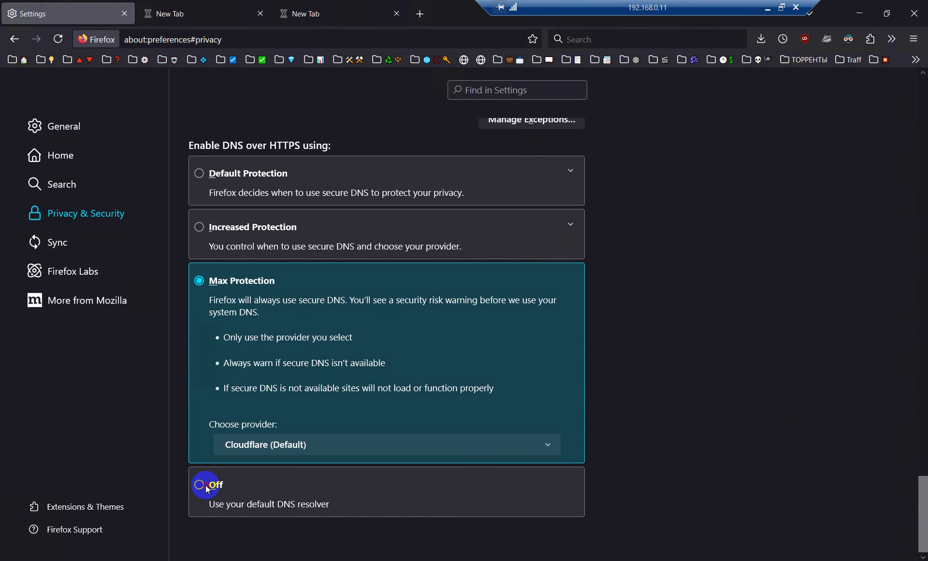
click(207, 486)
click(260, 14)
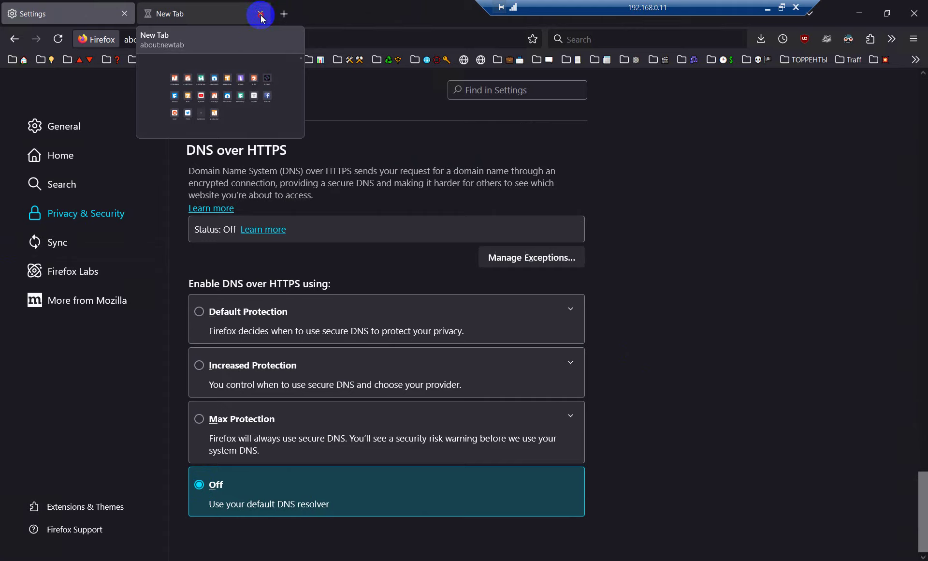
click(260, 14)
- Test-load z3w.site in a fresh tab, then close that tab
key(ctrl+t)
text(https://z3w.site/)
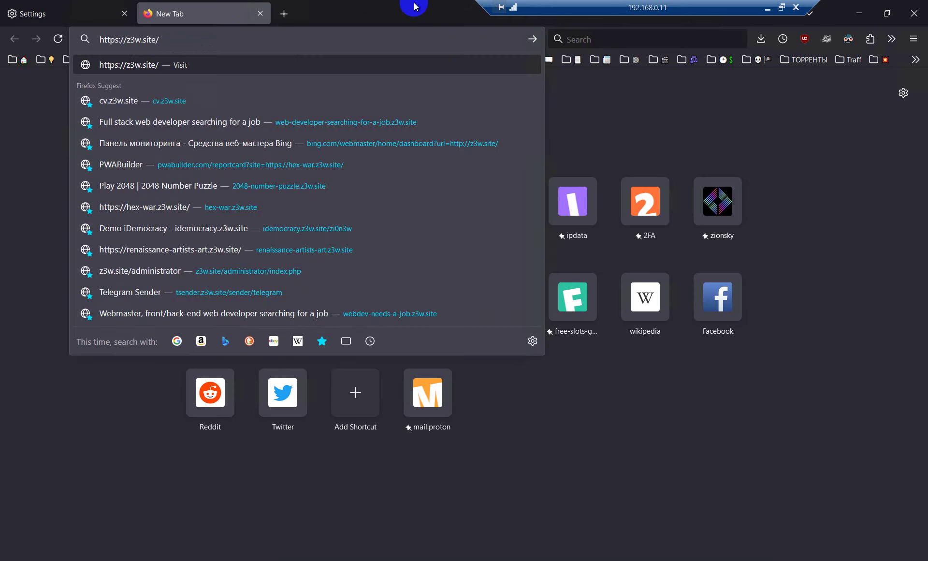
key(Return)
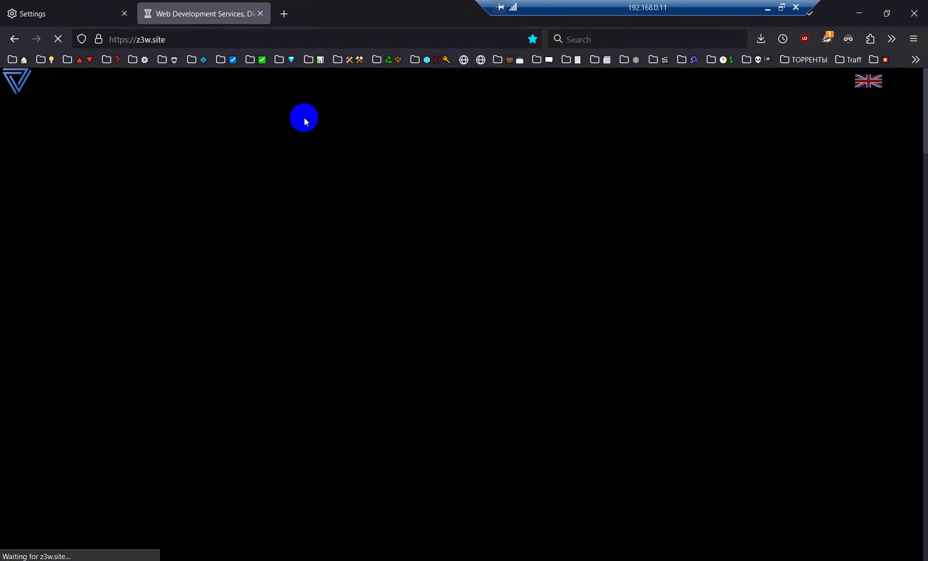
scroll(612, 213, down, 5)
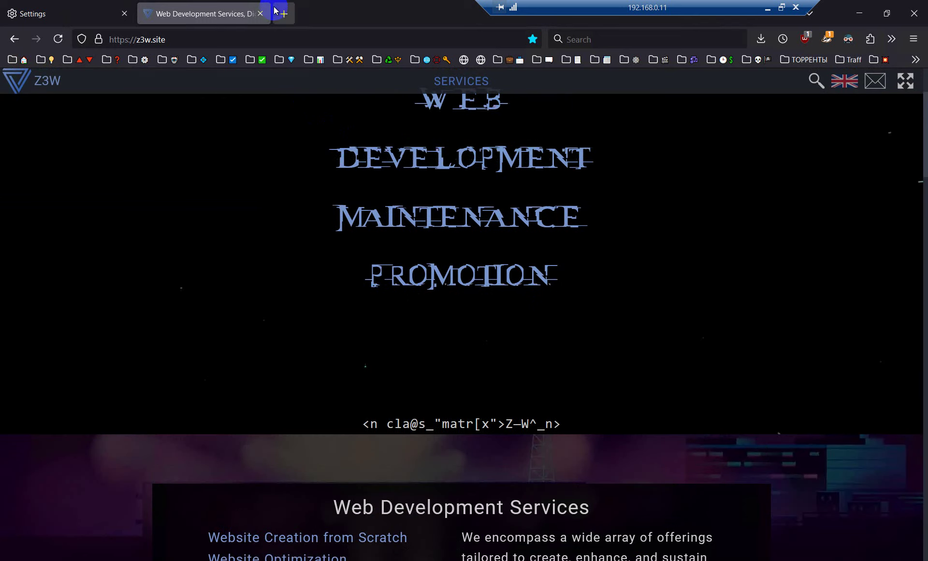
click(260, 13)
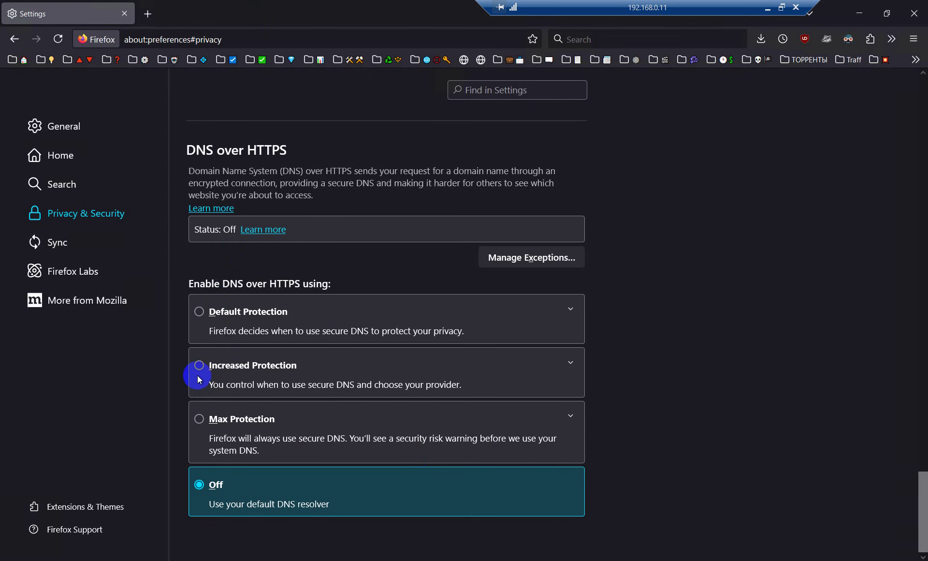
- Switch DNS over HTTPS to Max Protection and load z3w.site in a new tab
click(197, 421)
key(ctrl+t)
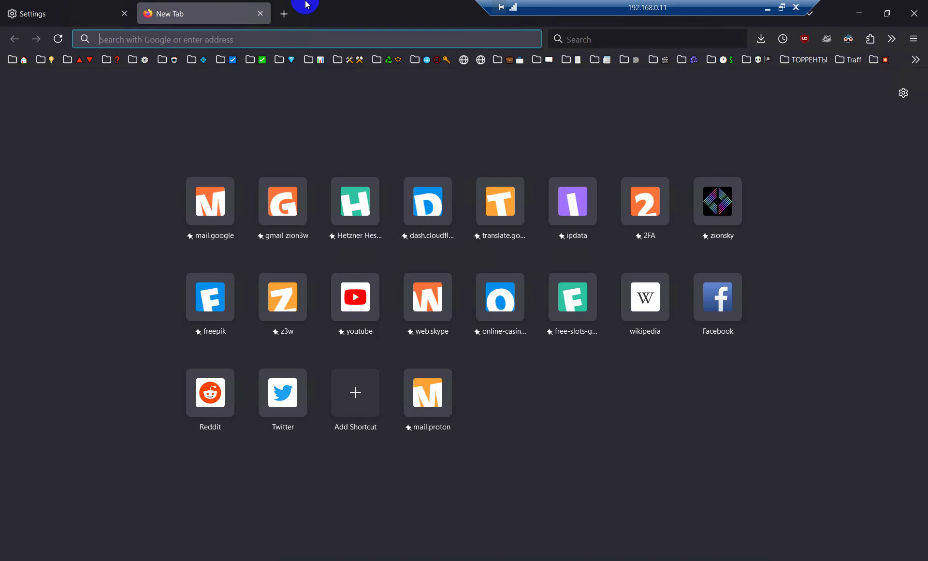
text(z3w.site)
key(Return)
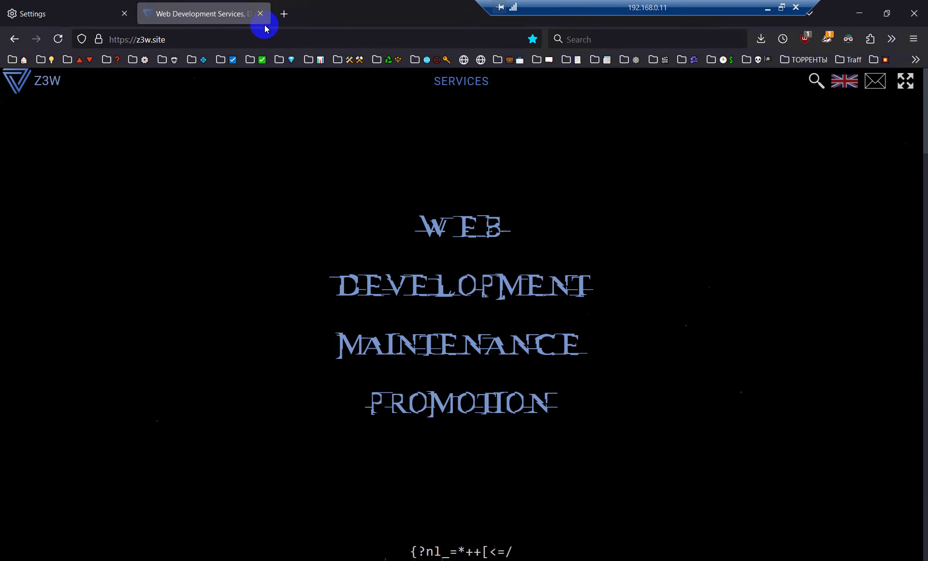
- Turn DNS over HTTPS off in Settings and close the z3w.site tab
click(58, 10)
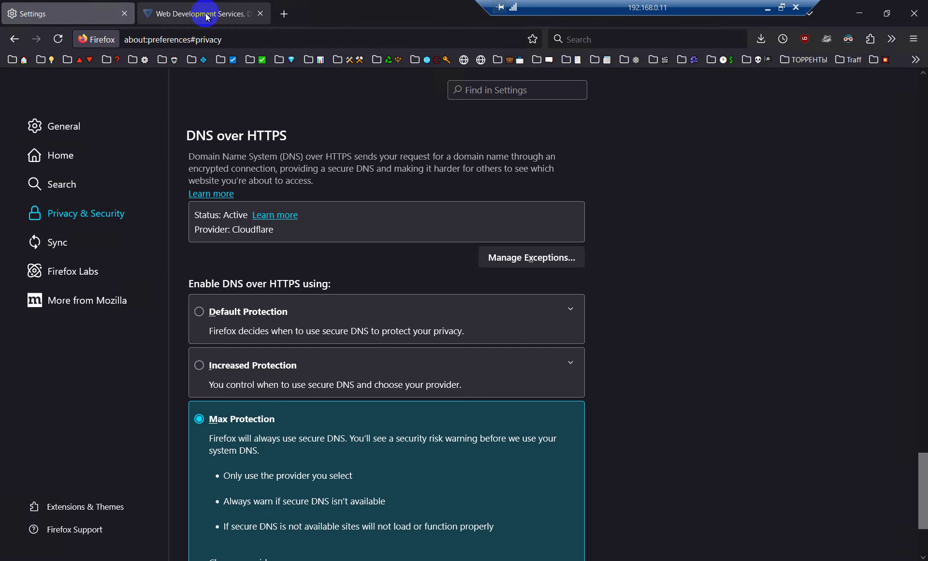
scroll(662, 377, down, 3)
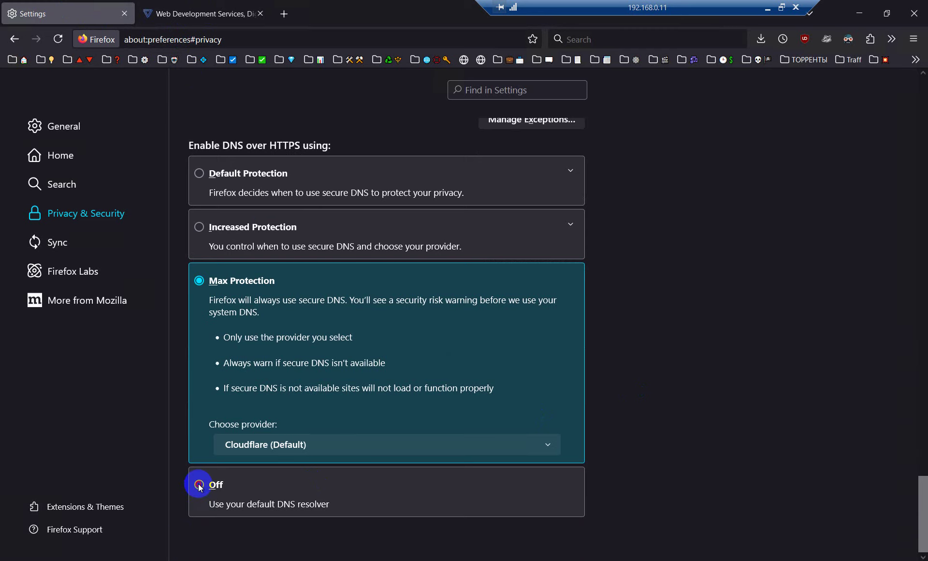
click(200, 485)
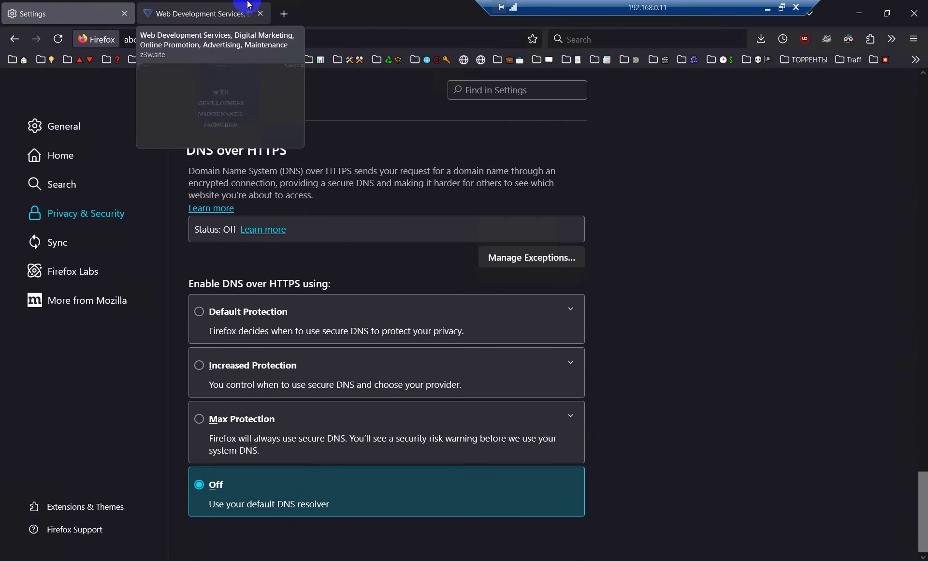
click(247, 10)
click(260, 13)
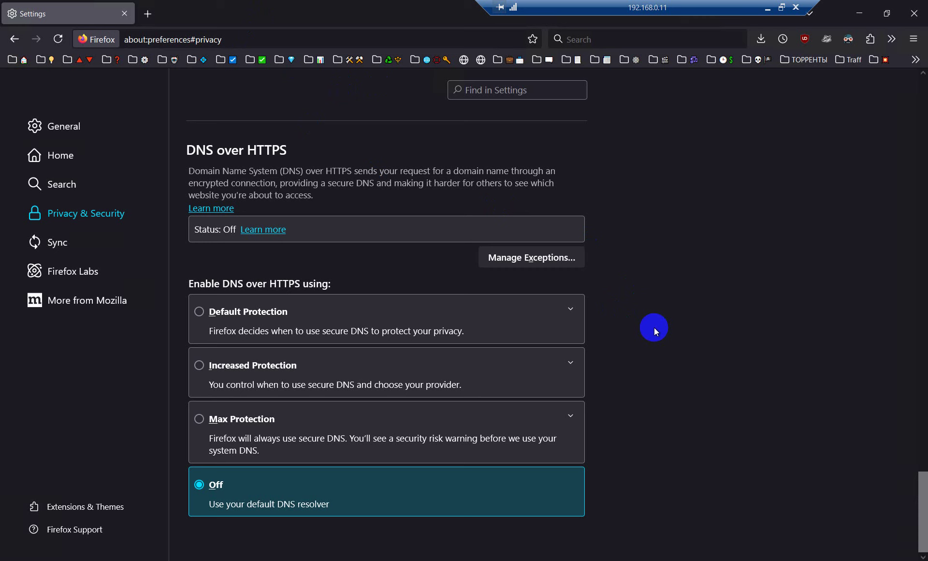
- Set DNS over HTTPS to Max Protection with NextDNS as provider, then close Firefox
click(220, 421)
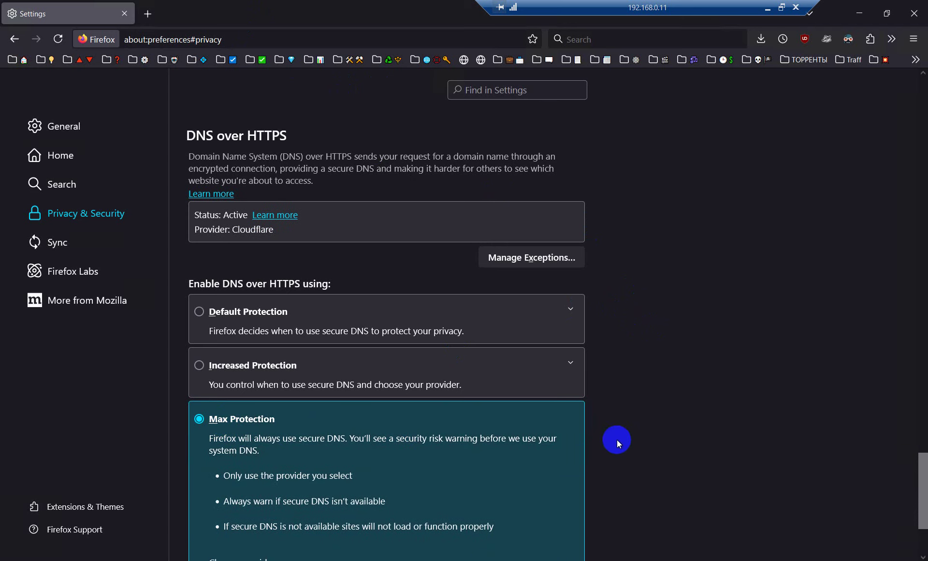
scroll(617, 440, down, 3)
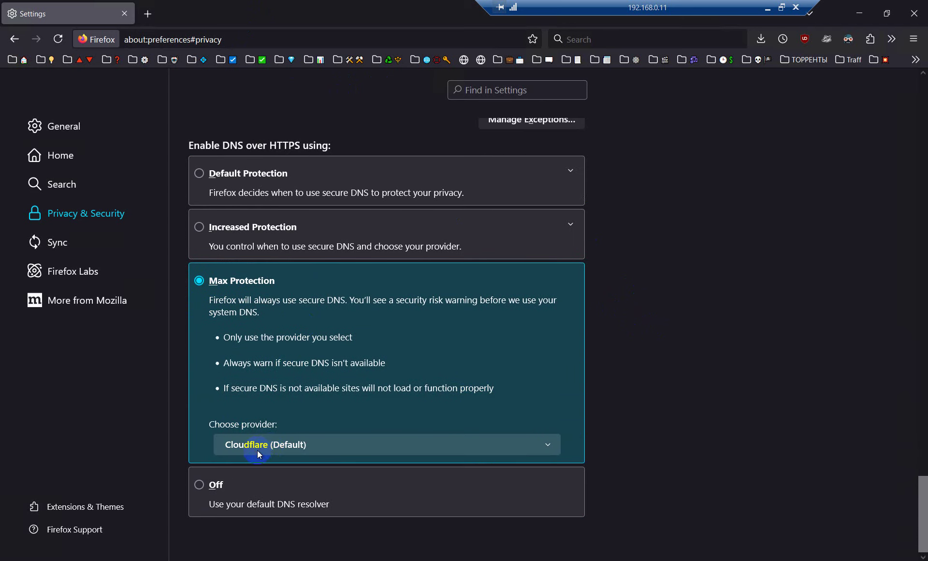
click(283, 450)
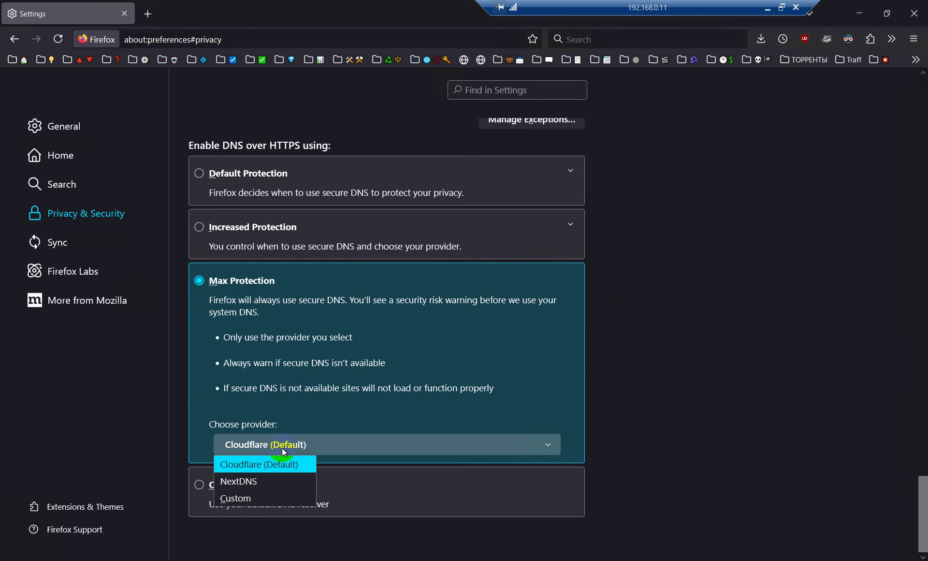
click(251, 486)
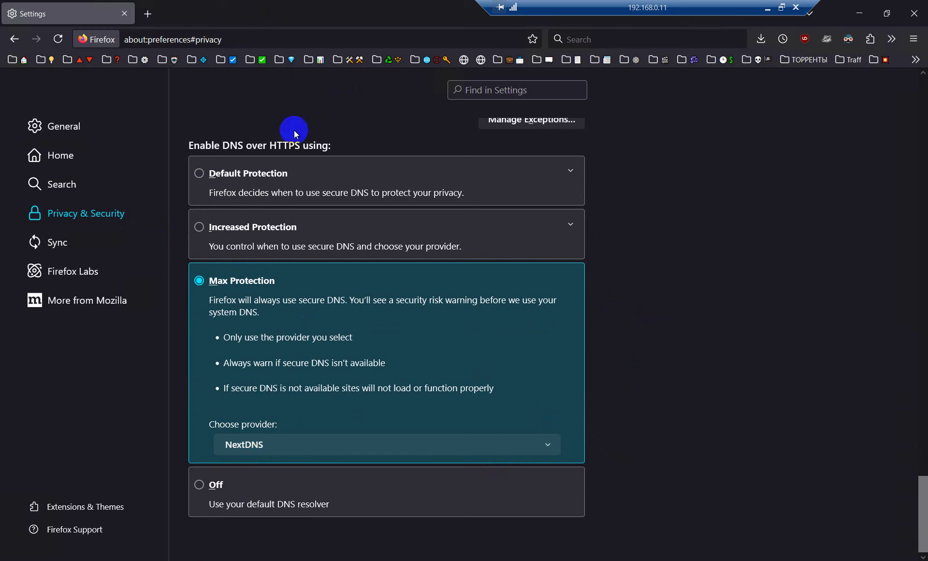
click(914, 13)
- Relaunch Firefox and open z3w.site in a new tab
double_click(475, 25)
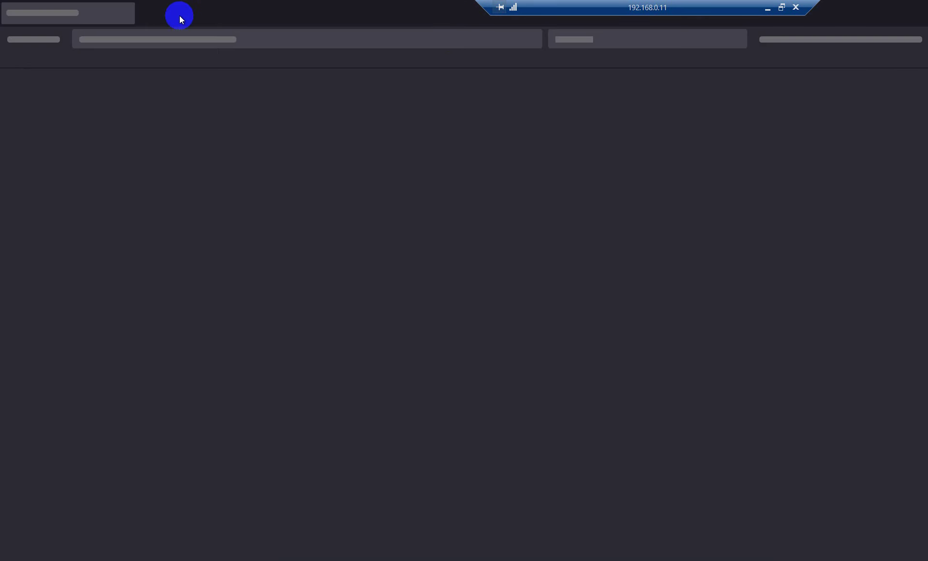
click(148, 13)
text(https://z3w.site/)
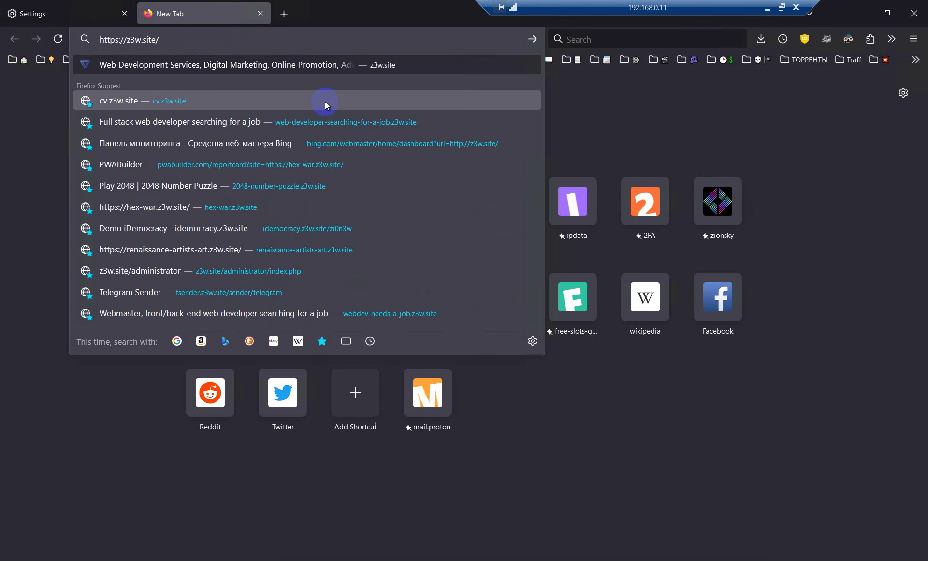
click(325, 101)
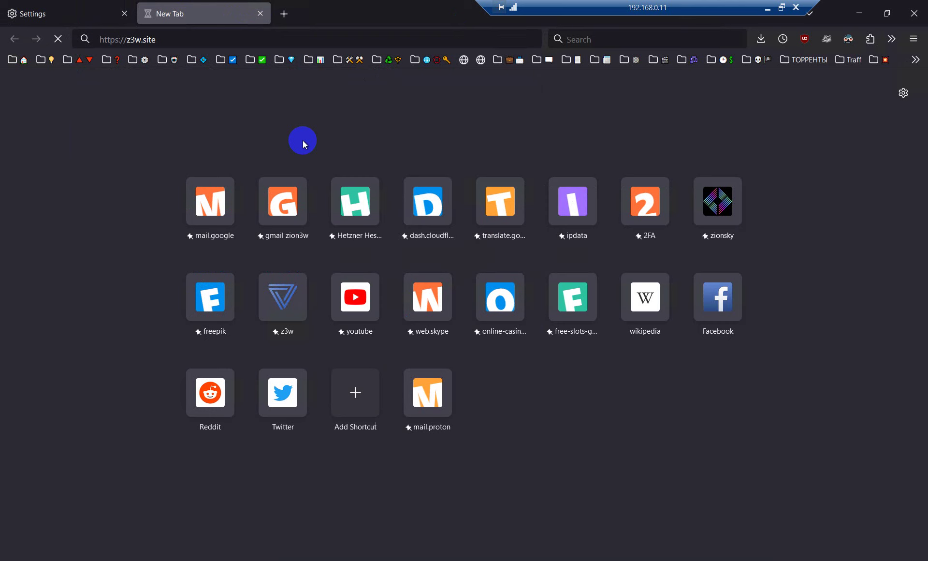
- Check the z3w.site tab, then set DNS over HTTPS to Off in Settings
click(59, 6)
scroll(707, 341, down, 5)
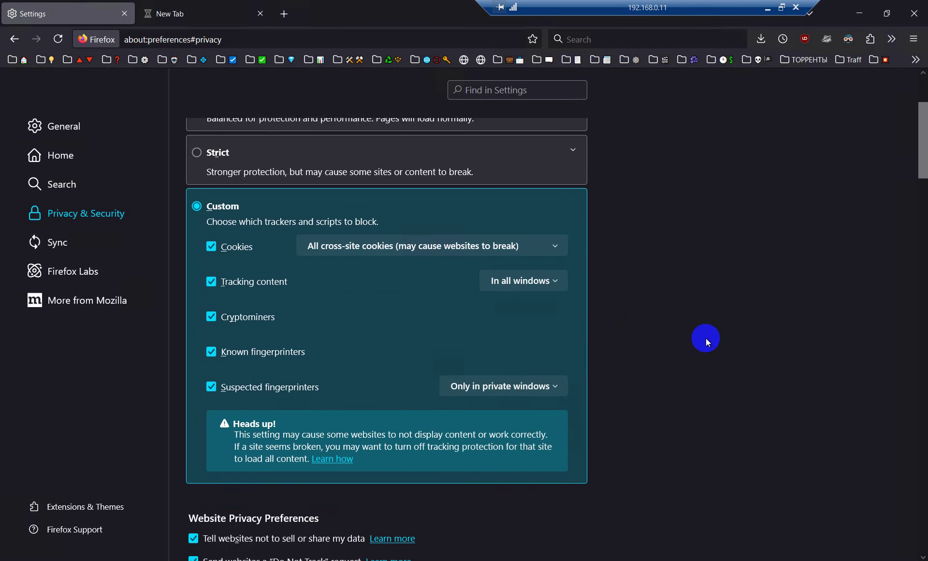
click(183, 14)
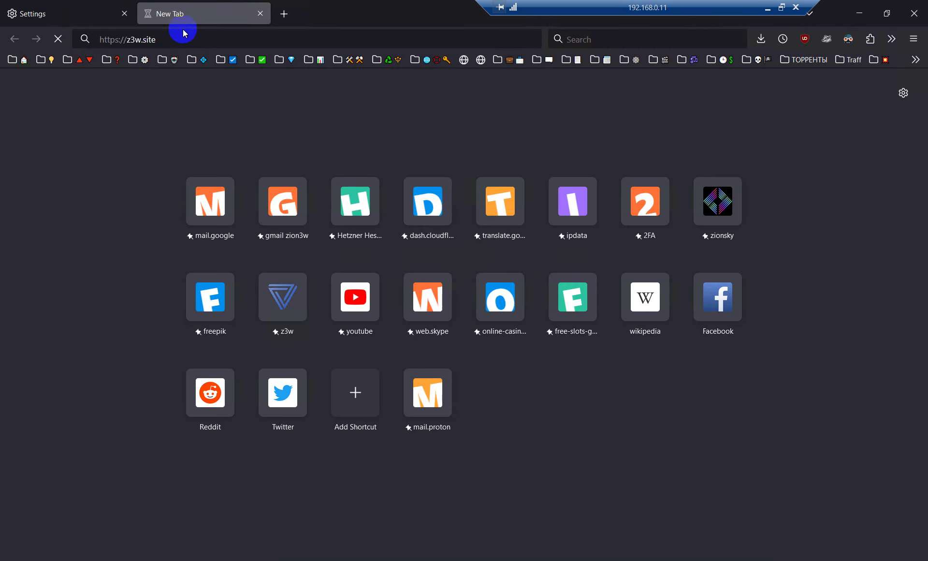
click(67, 4)
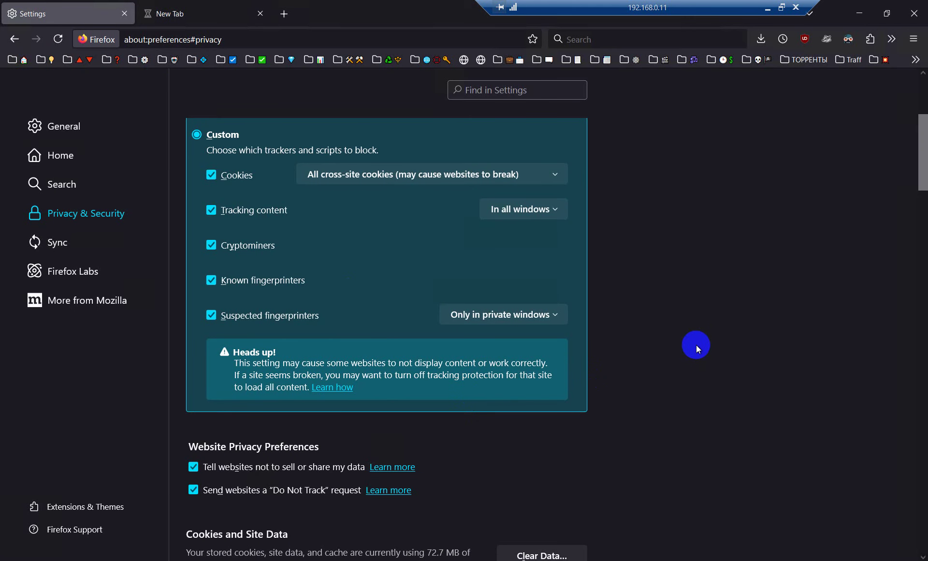
scroll(682, 349, down, 3)
scroll(677, 338, down, 10)
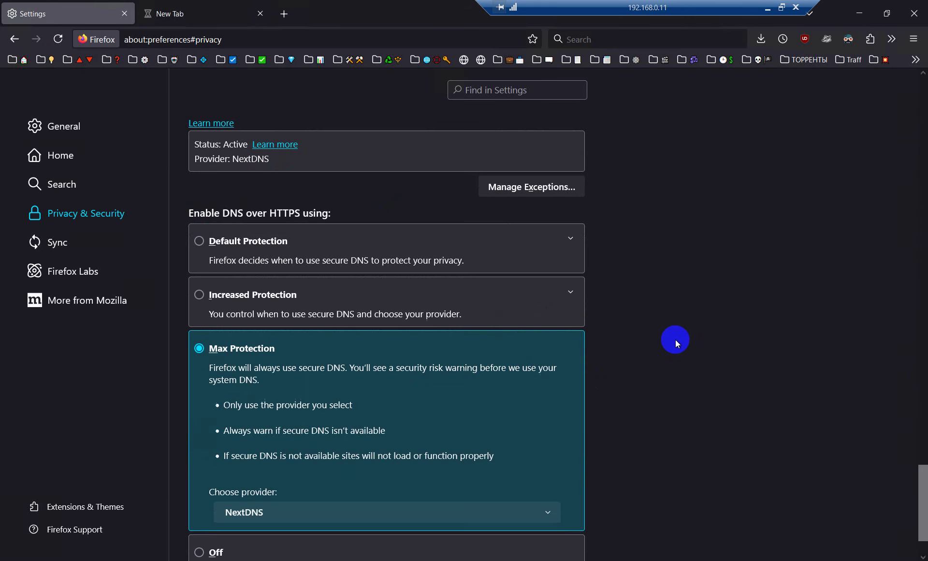
scroll(768, 377, down, 1)
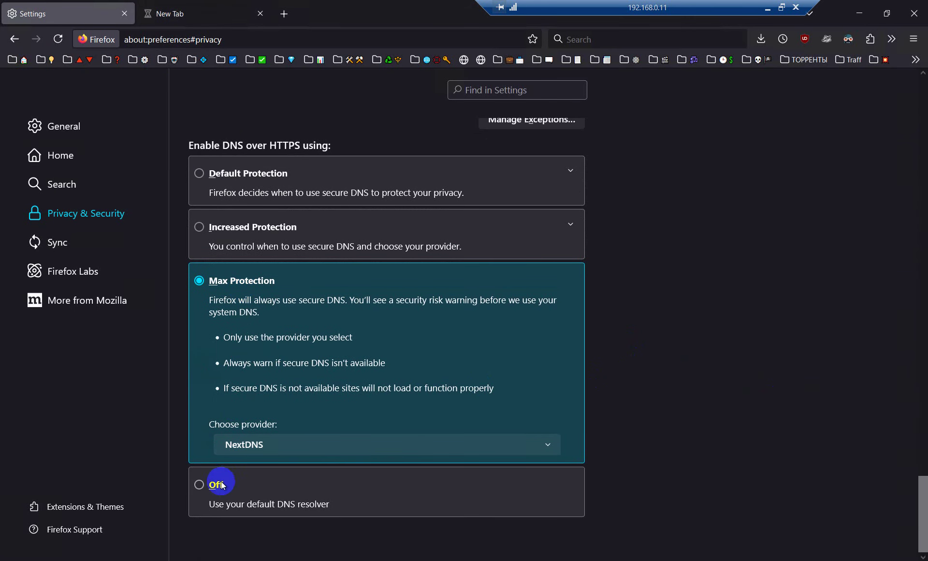
click(267, 445)
click(200, 485)
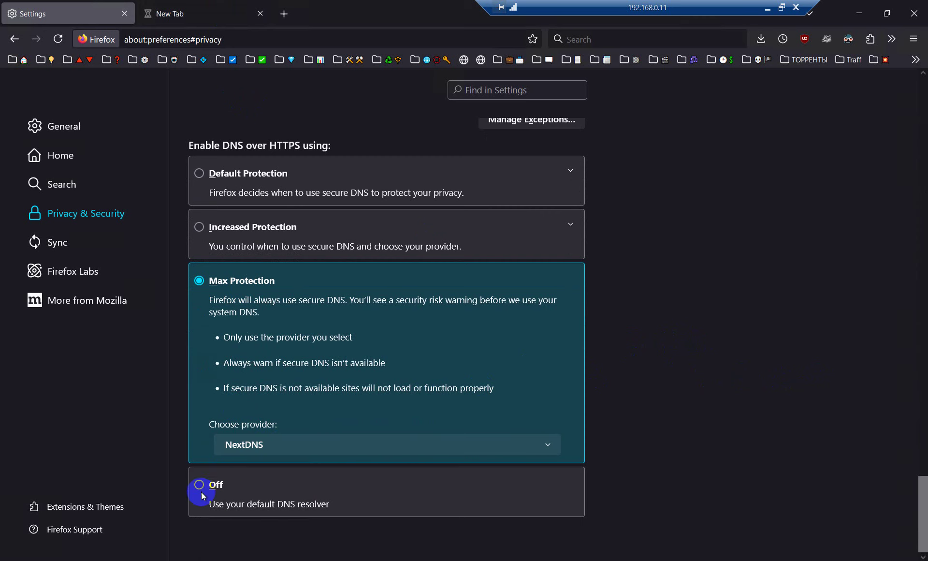
click(200, 486)
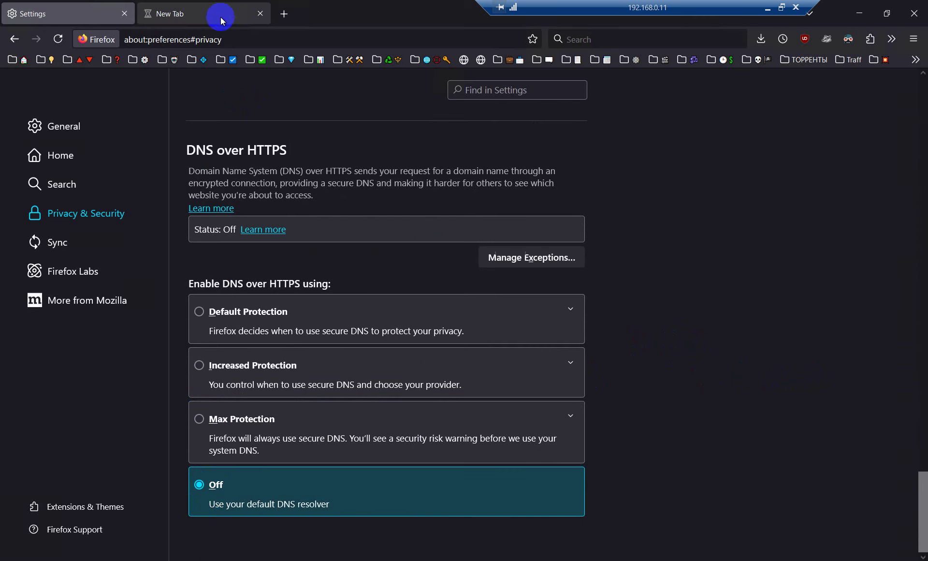
- Close the New Tab and restart Firefox
click(218, 10)
click(260, 13)
click(914, 13)
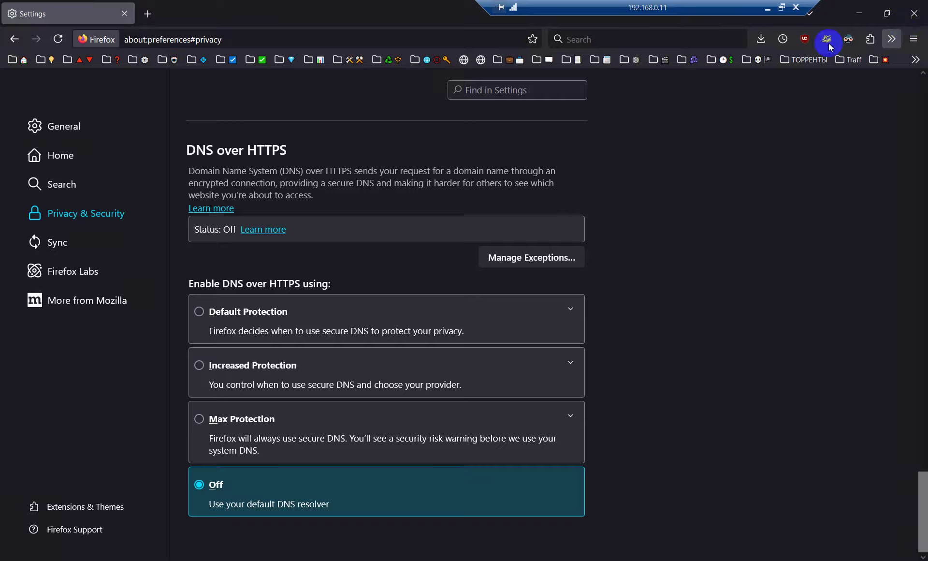
double_click(458, 20)
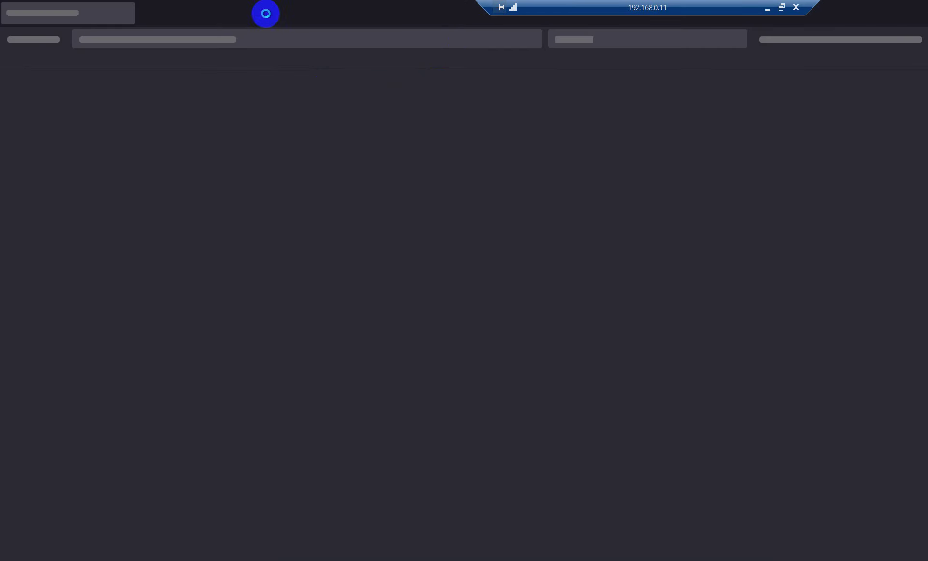
- Paste z3w.site into a new tab and load it
double_click(318, 16)
text(https://z3w.site/)
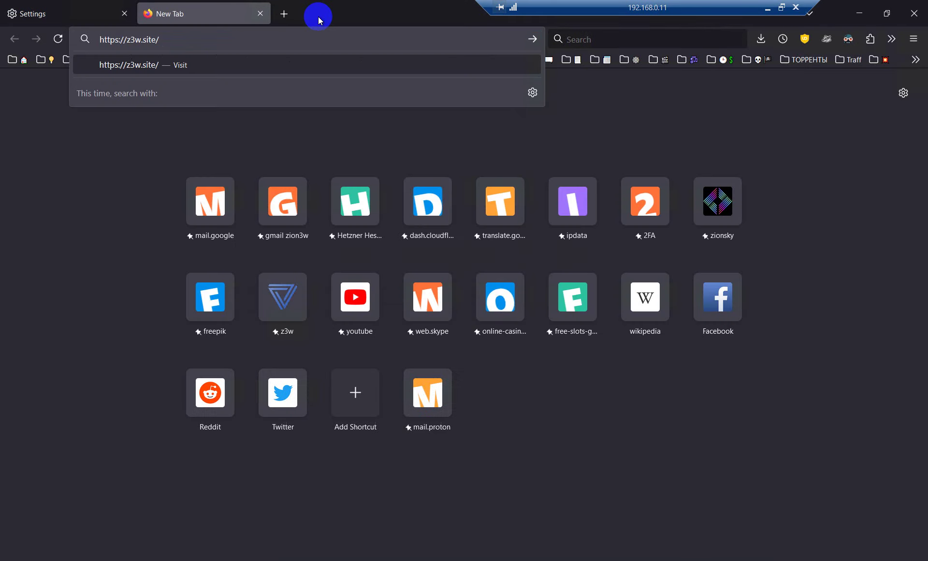
key(Return)
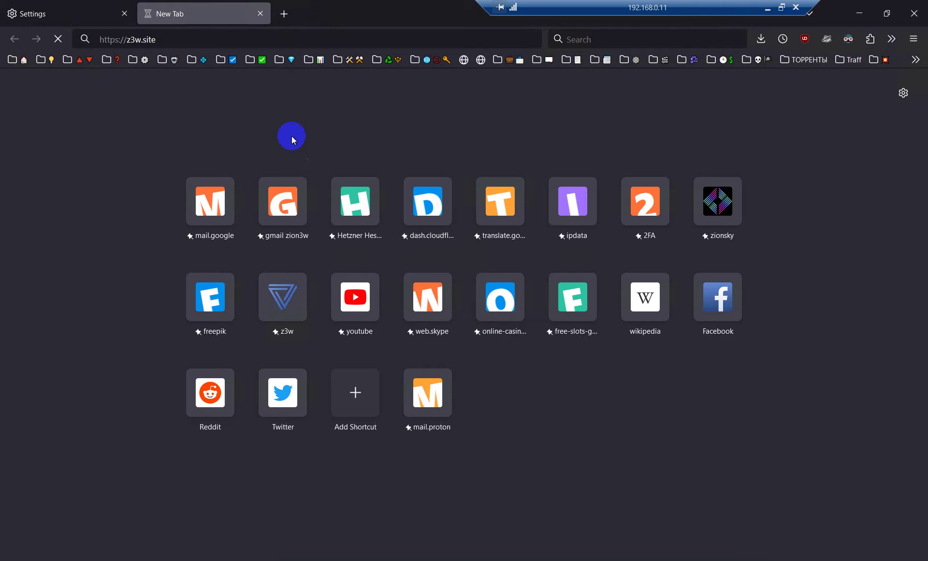